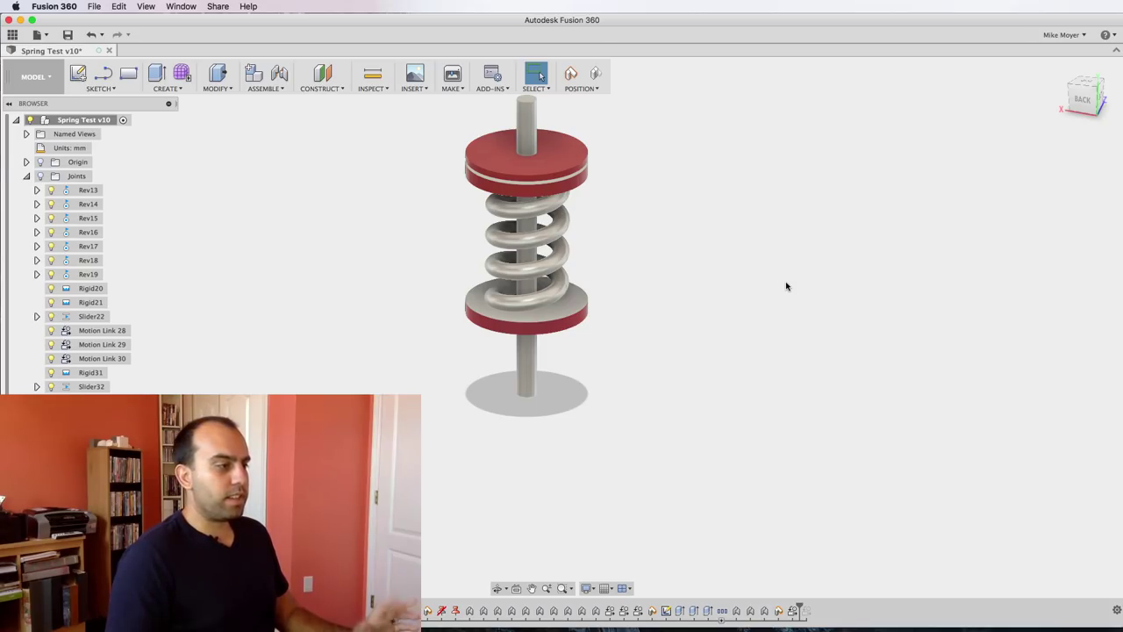
# Step: Examine the existing spring assembly and try moving its upper red disc along the rod
pyautogui.scroll(-2, 680, 267)
pyautogui.moveTo(678, 261); pyautogui.dragTo(690, 287, button='middle')
pyautogui.scroll(2, 711, 351)
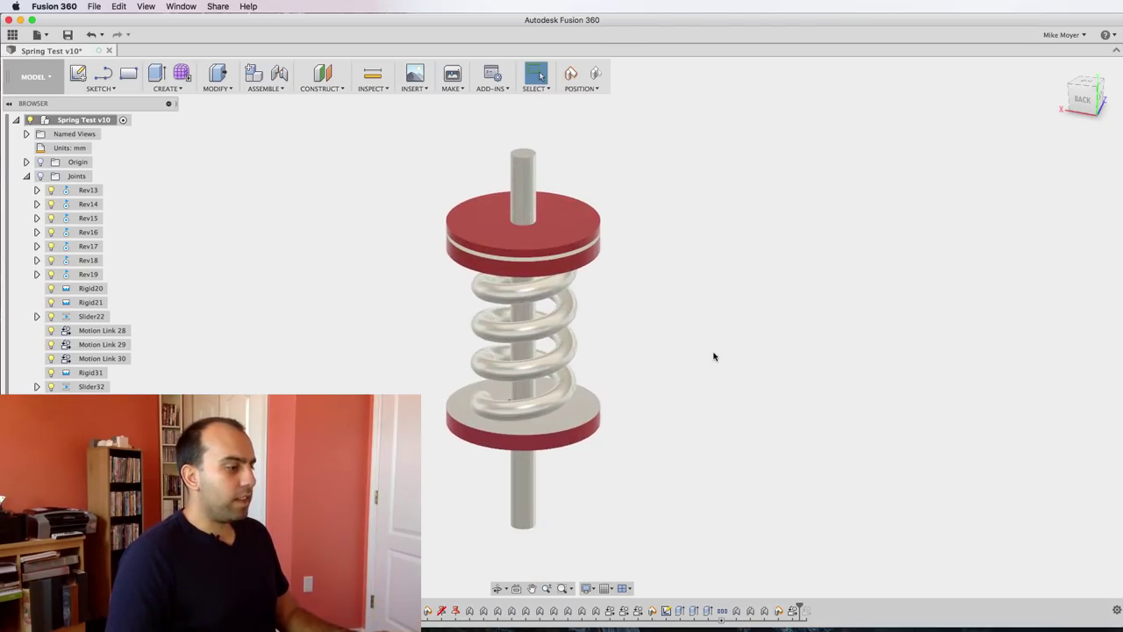
pyautogui.moveTo(677, 353); pyautogui.dragTo(701, 315, button='middle')
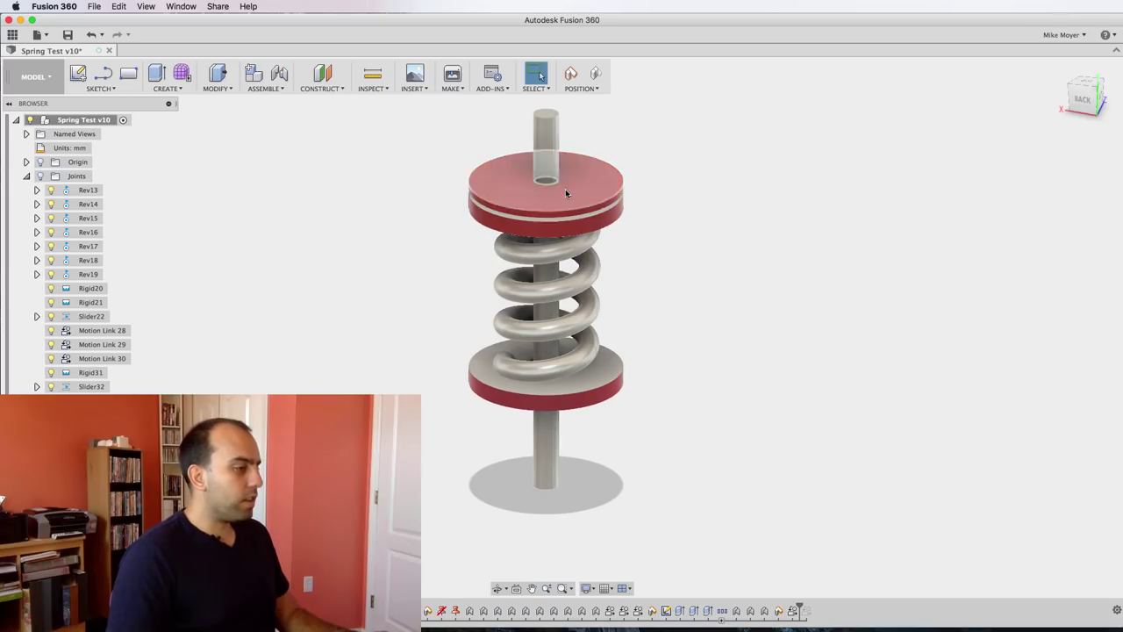
pyautogui.moveTo(576, 188); pyautogui.dragTo(574, 216)
pyautogui.scroll(-1, 671, 243)
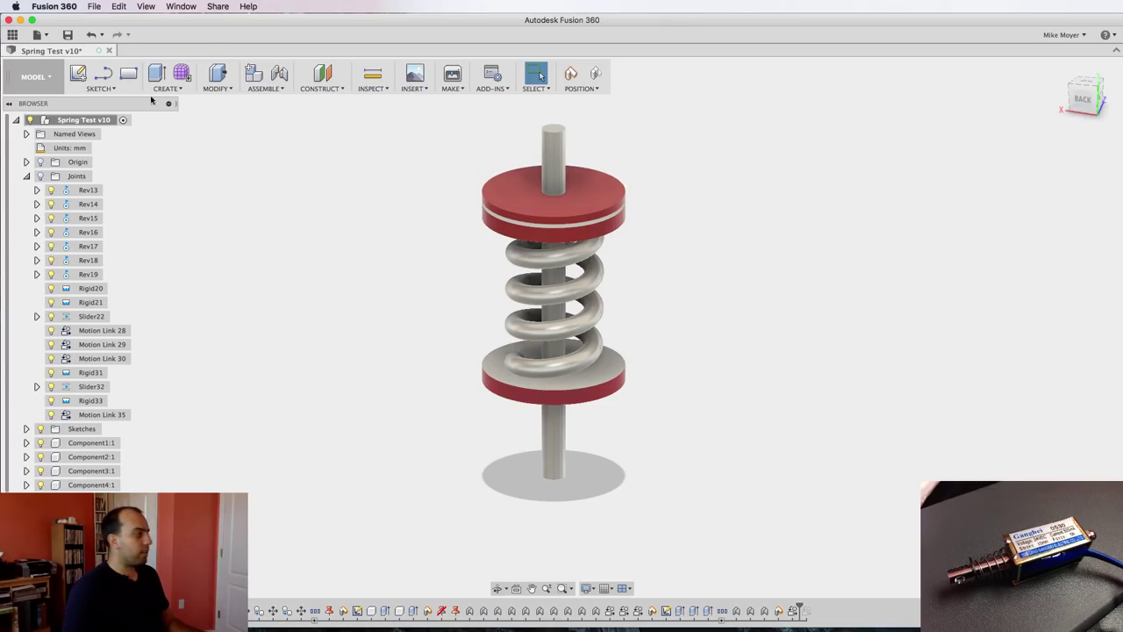
# Step: Create a new design and save it as "Solenoid Spring"
pyautogui.click(92, 6)
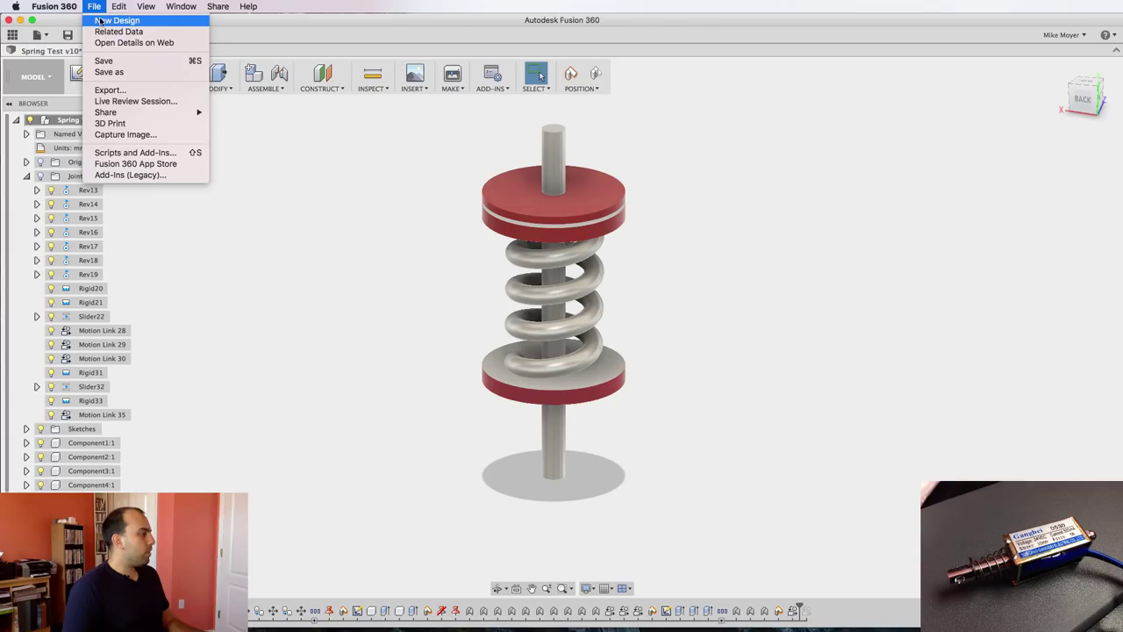
pyautogui.click(114, 20)
pyautogui.press('super+s')
pyautogui.write('Solen')
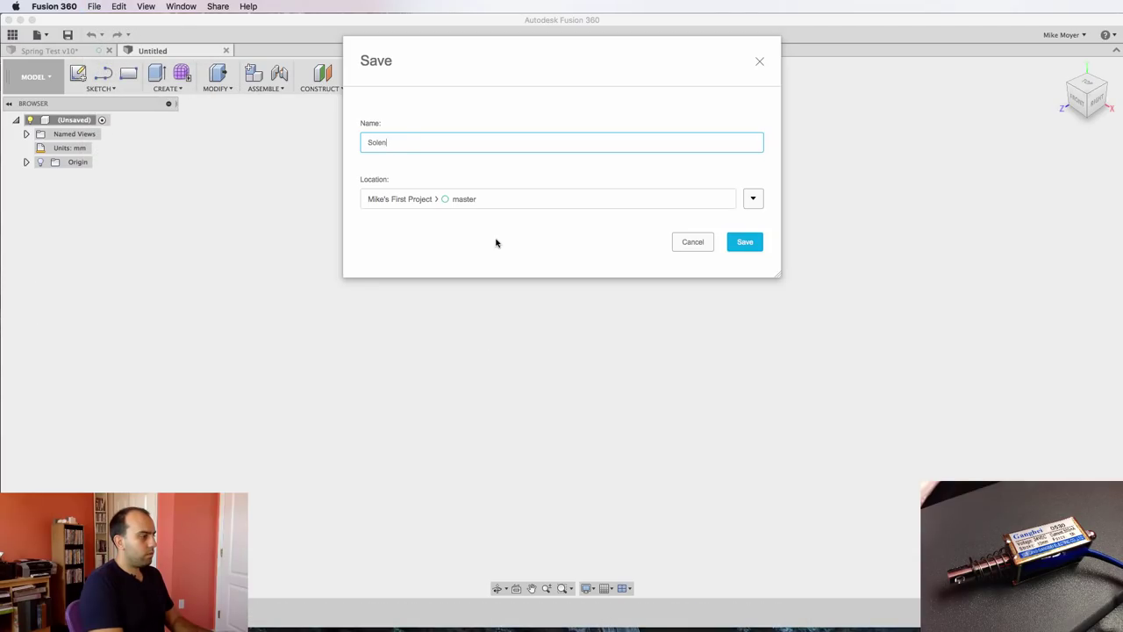
pyautogui.write('oid Spring')
pyautogui.press('Return')
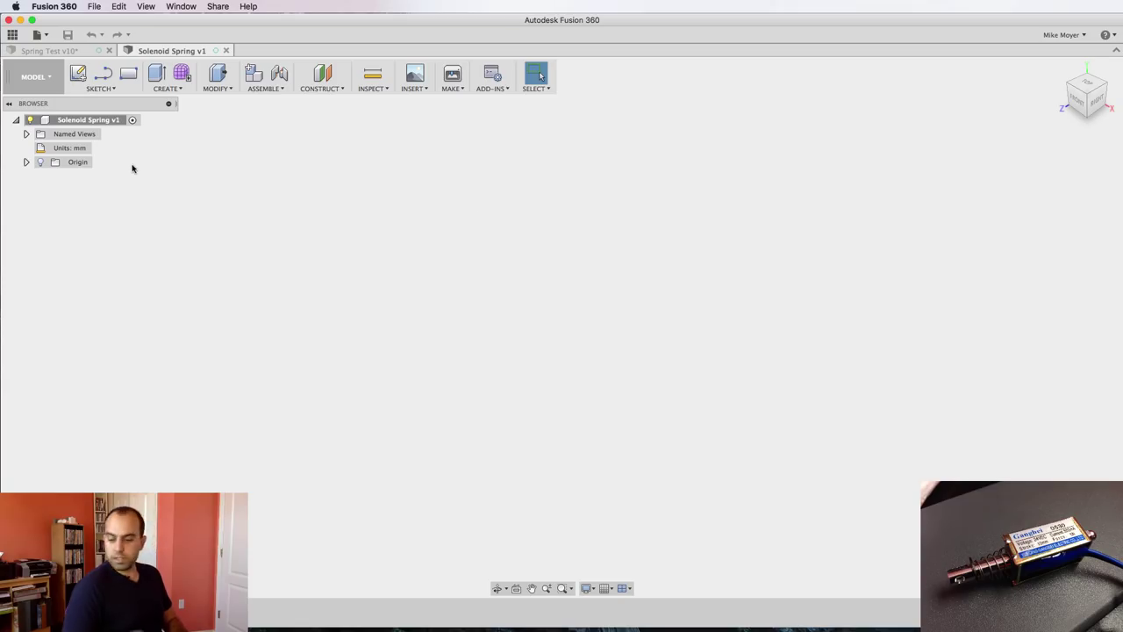
# Step: Show the origin planes and start a Coil on the horizontal XZ plane with a 12 mm diameter circle centred on the origin
pyautogui.keyDown('shift'); pyautogui.moveTo(289, 338); pyautogui.dragTo(345, 376, button='middle'); pyautogui.keyUp('shift')
pyautogui.click(39, 163)
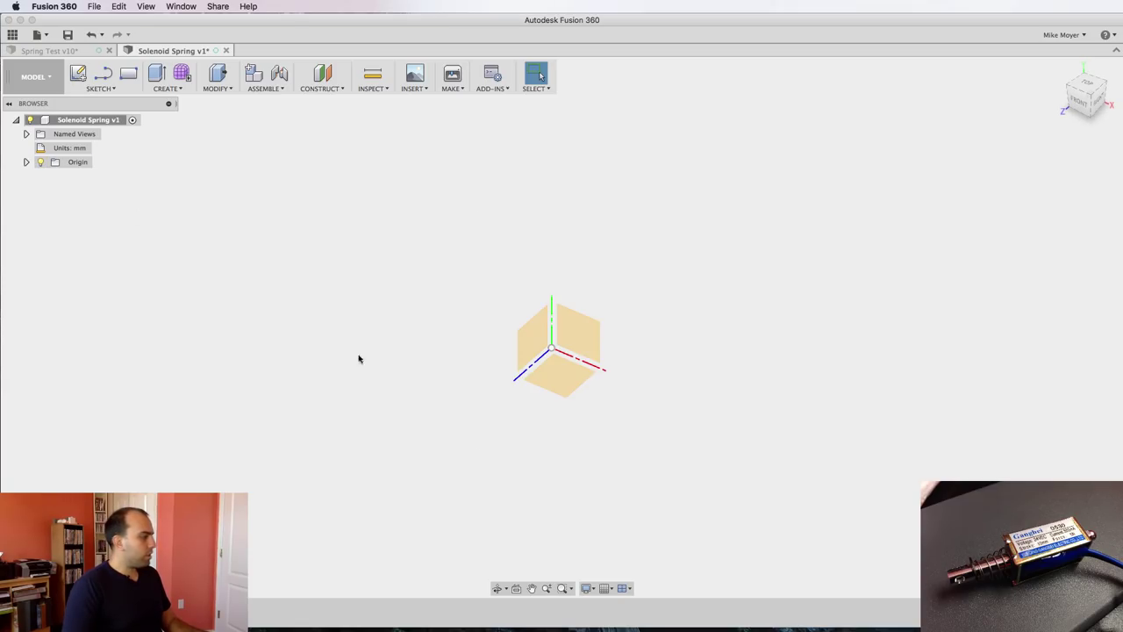
pyautogui.click(170, 89)
pyautogui.click(208, 266)
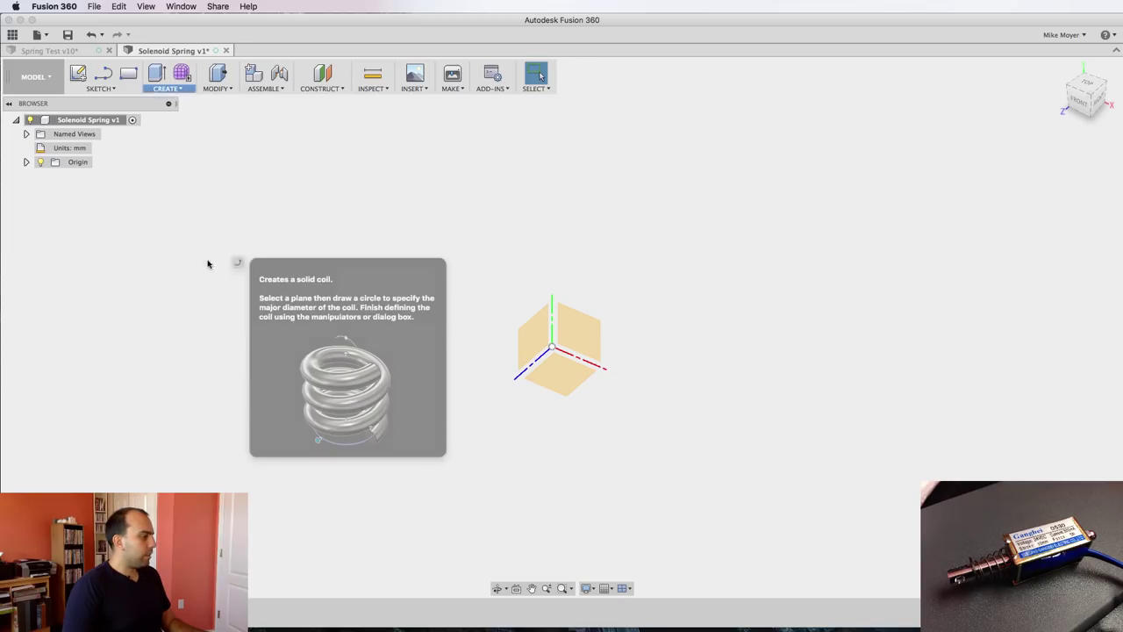
pyautogui.click(558, 376)
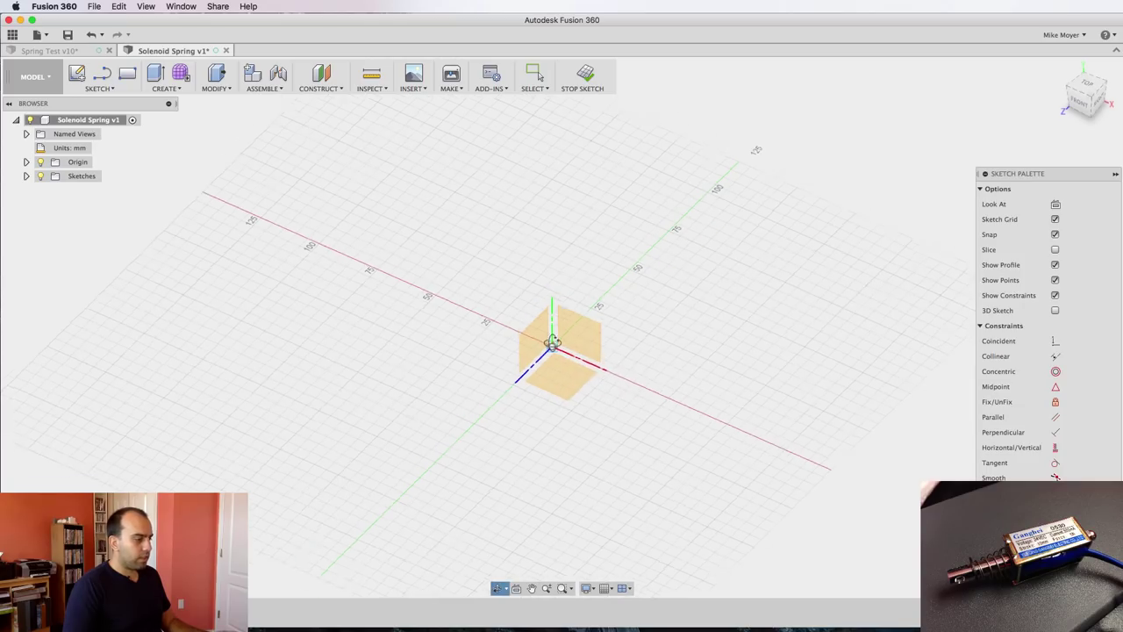
pyautogui.click(1088, 83)
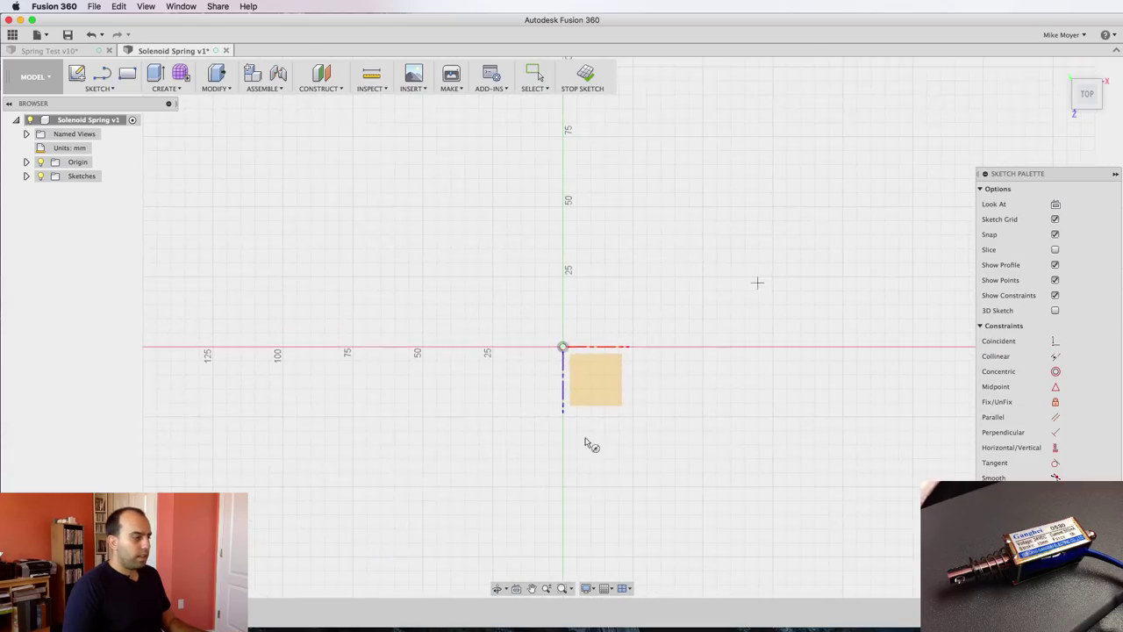
pyautogui.click(564, 346)
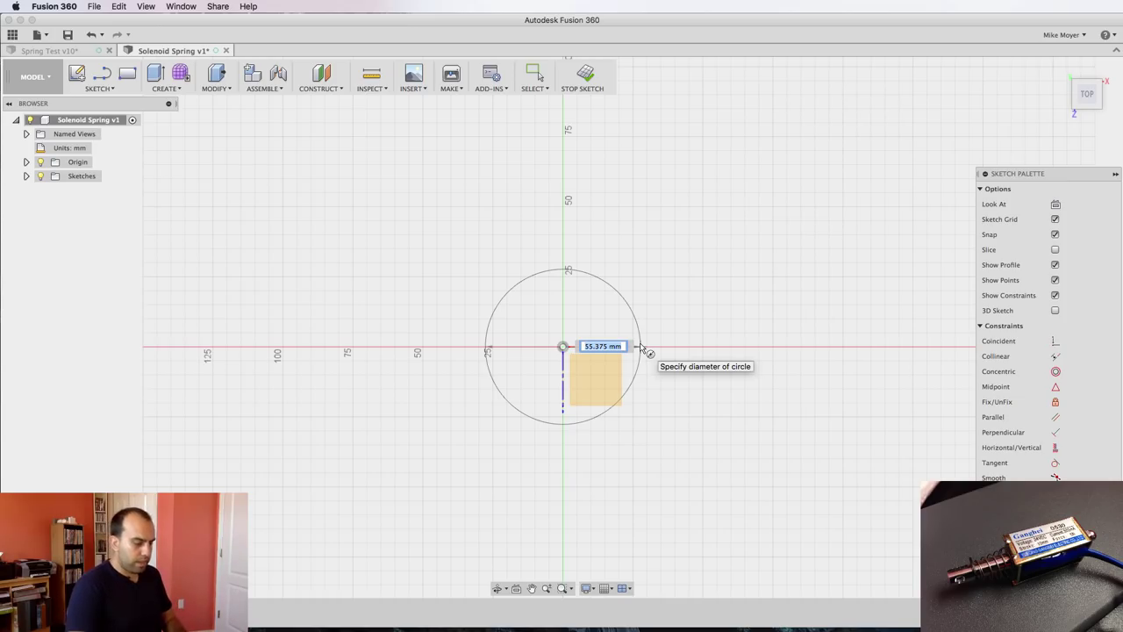
pyautogui.press('Return')
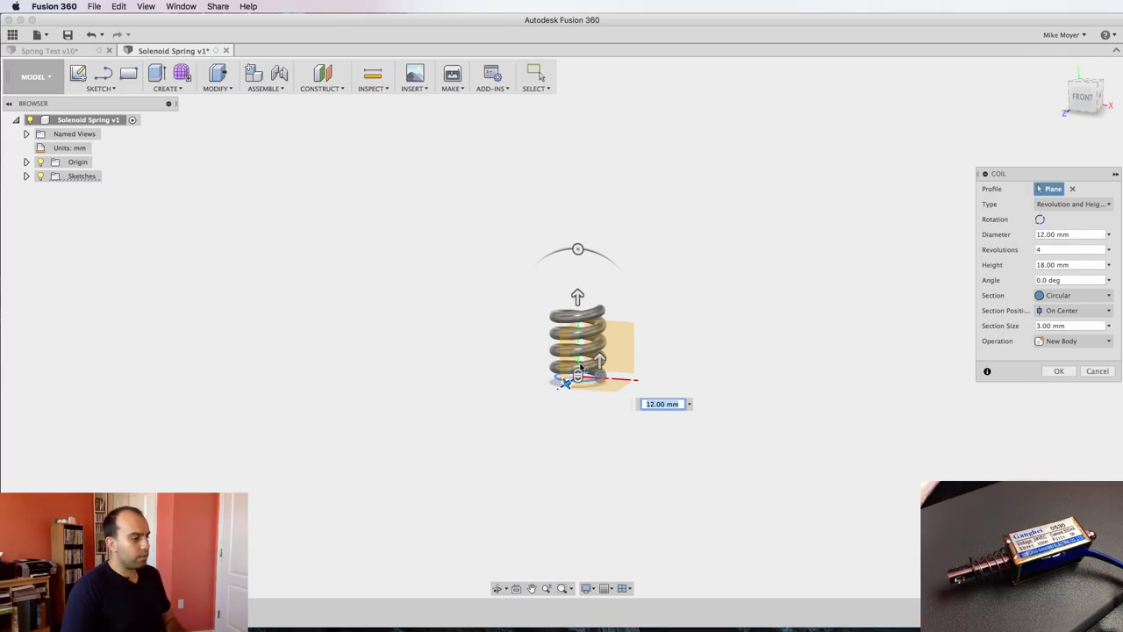
# Step: Create the coil with an angle of -10 deg, a section size of 0.5 mm, a height of 12 mm and 4 revolutions
pyautogui.click(1090, 279)
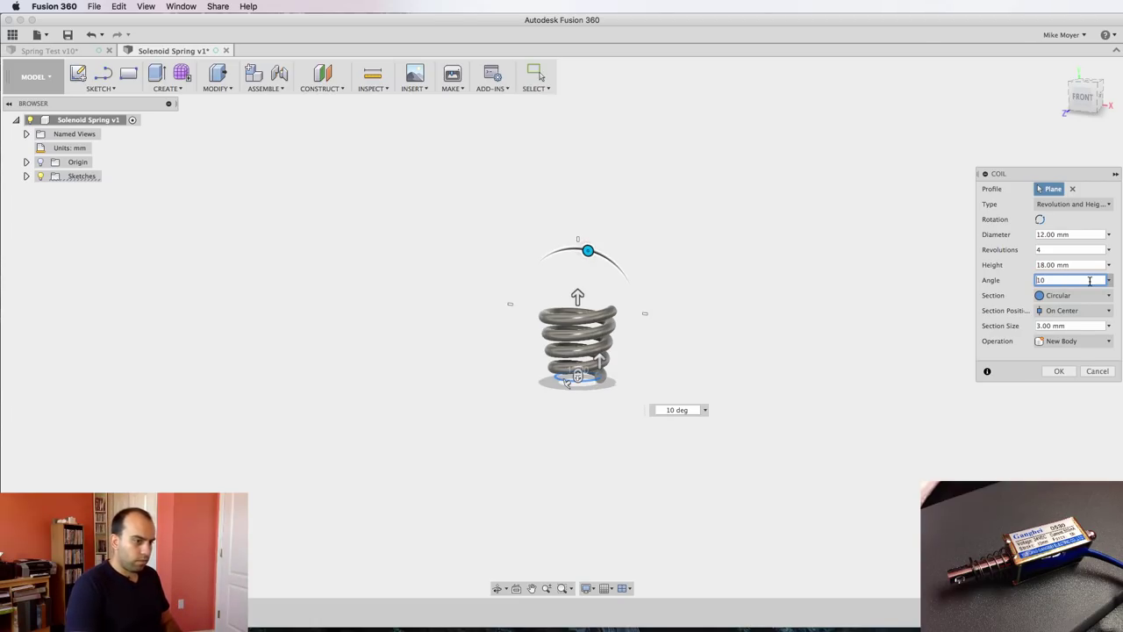
pyautogui.write('-')
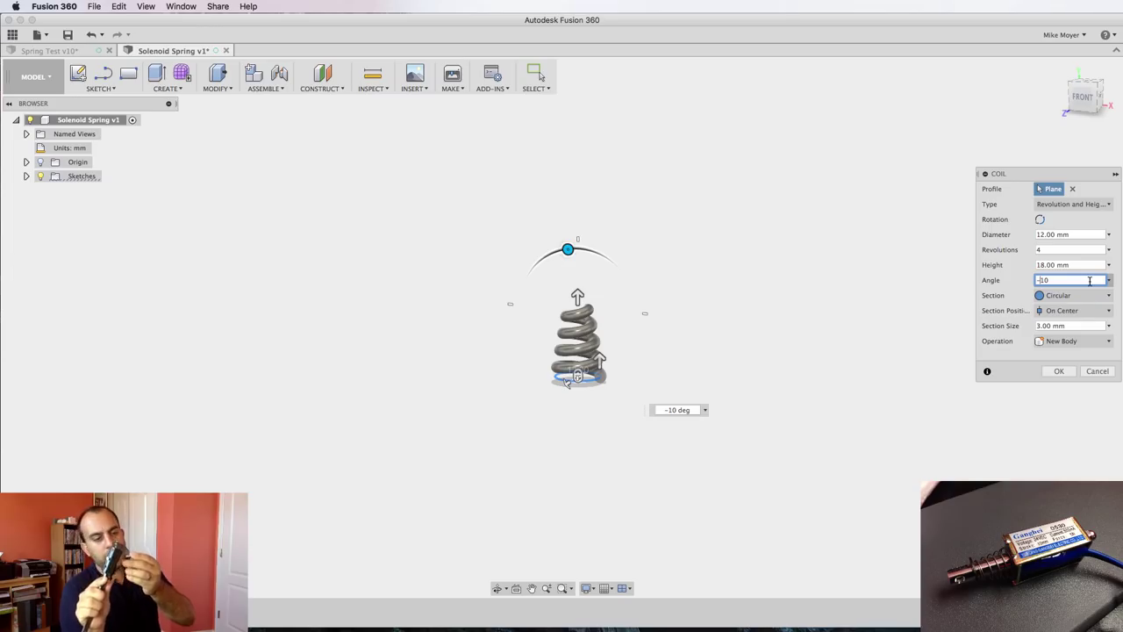
pyautogui.click(1080, 327)
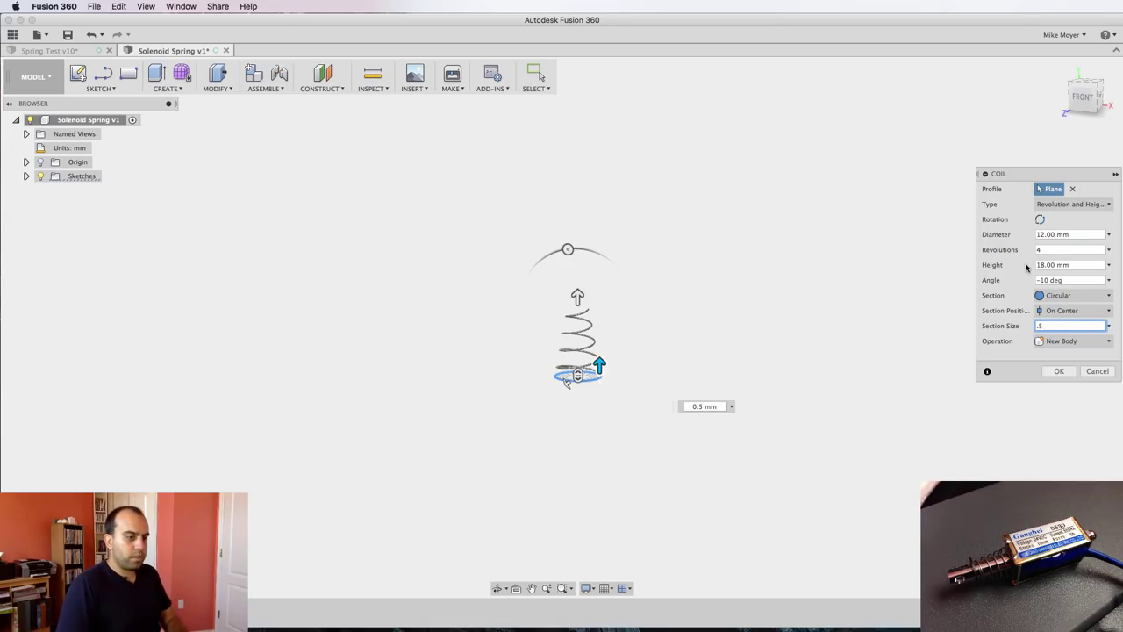
pyautogui.click(1057, 265)
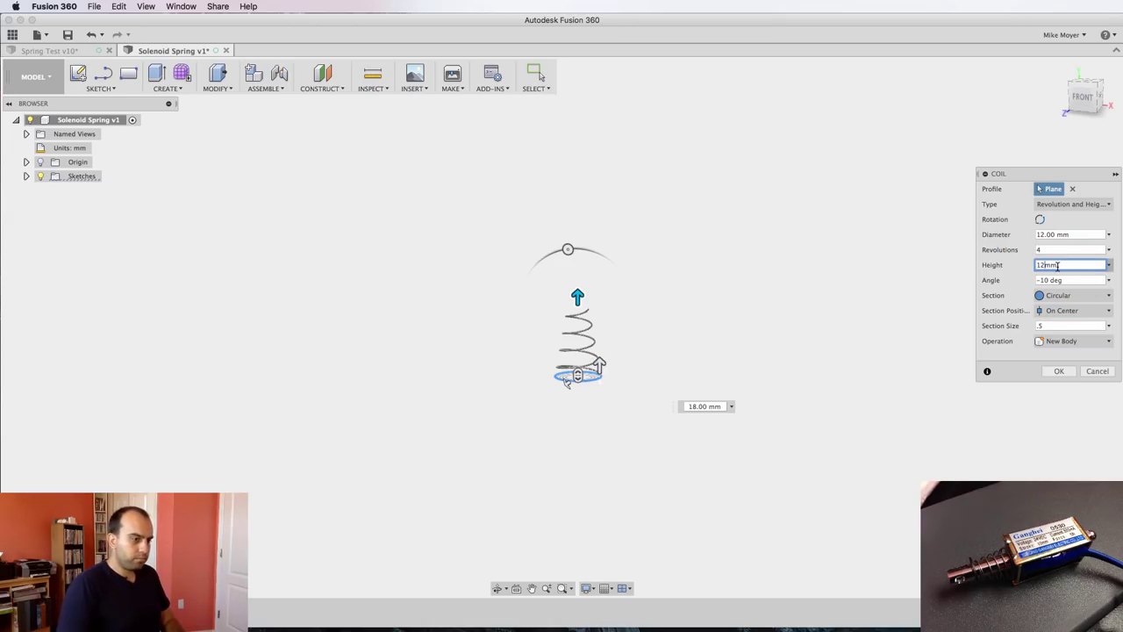
pyautogui.write('12mm')
pyautogui.click(1071, 250)
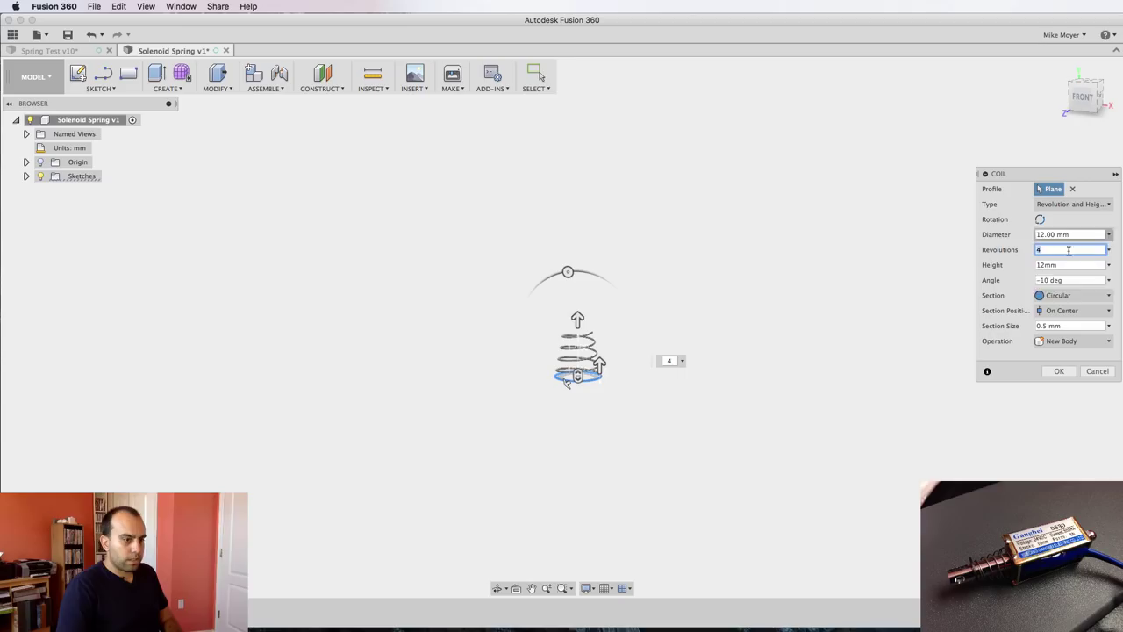
pyautogui.click(995, 252)
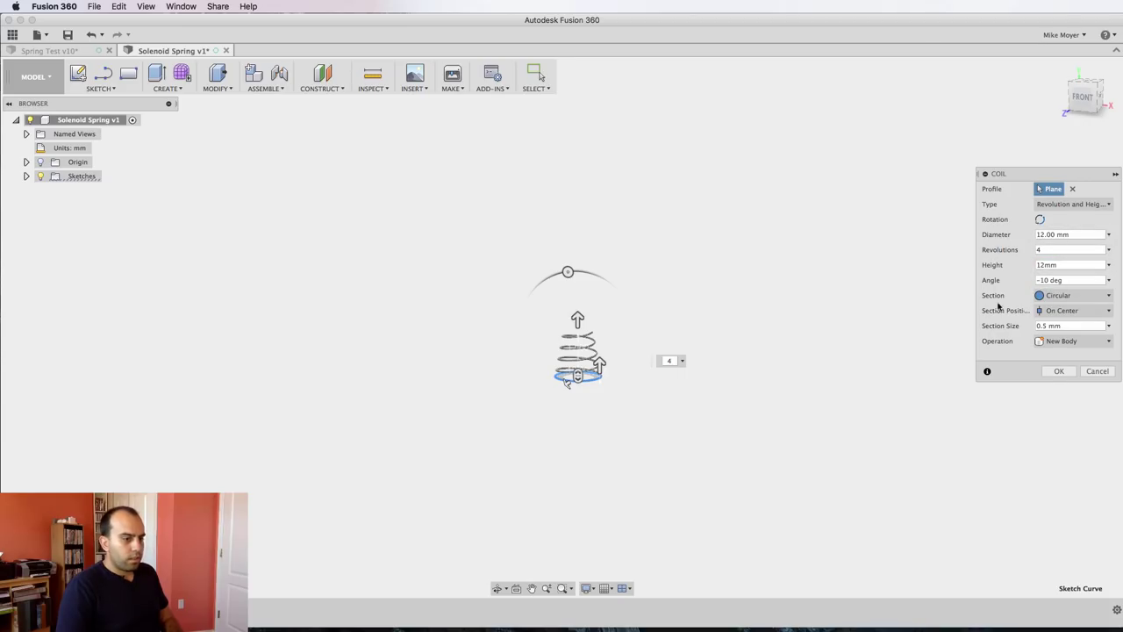
pyautogui.click(1058, 372)
# Step: Inspect the tapered coil and show the origin planes and axes again
pyautogui.scroll(5, 624, 431)
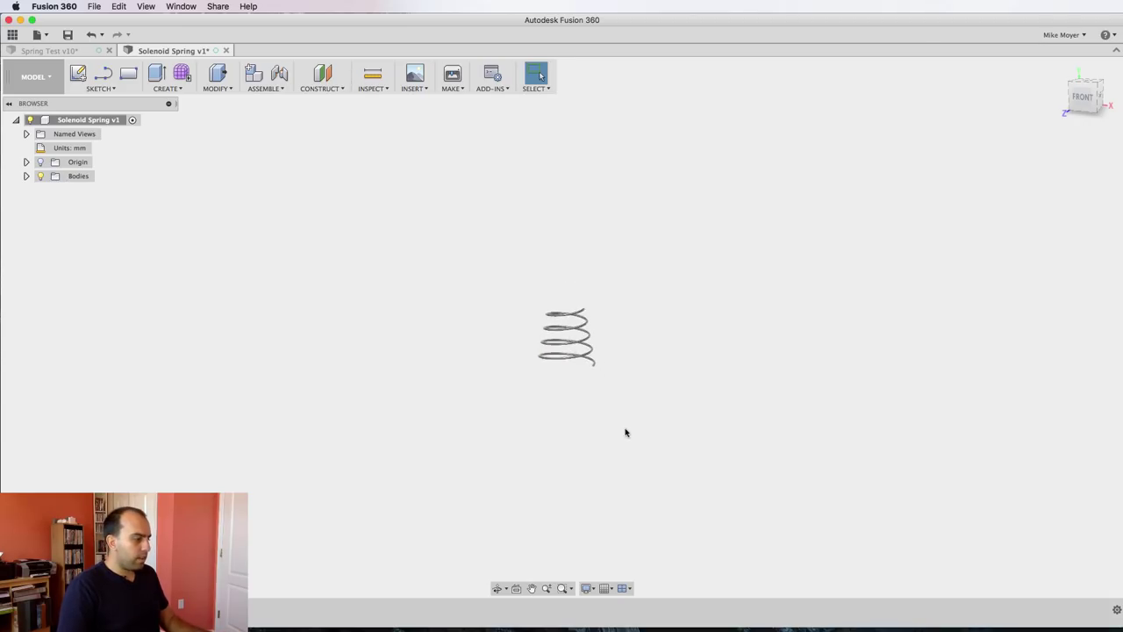
pyautogui.moveTo(579, 391); pyautogui.dragTo(601, 417, button='middle')
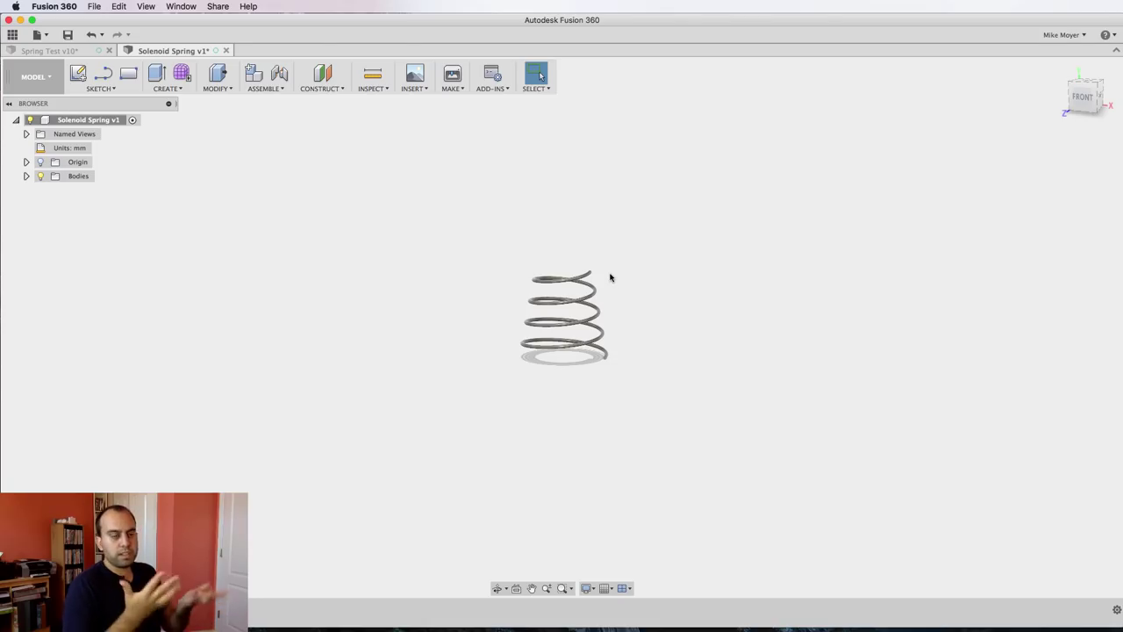
pyautogui.keyDown('shift'); pyautogui.moveTo(638, 325); pyautogui.dragTo(424, 359, button='middle'); pyautogui.keyUp('shift')
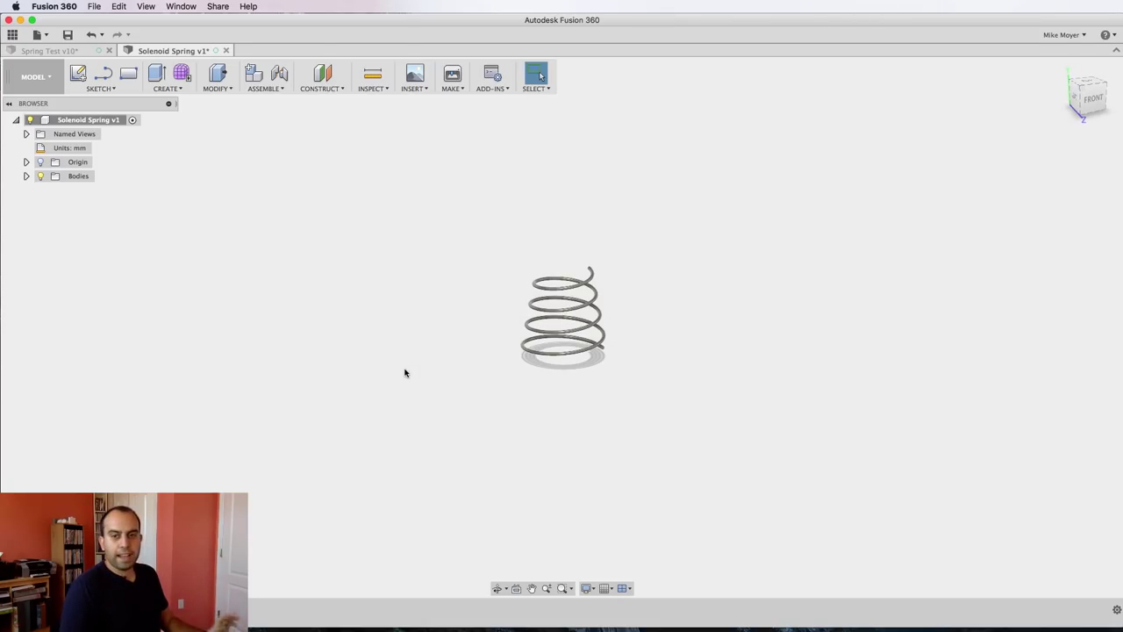
pyautogui.click(40, 161)
pyautogui.keyDown('shift'); pyautogui.moveTo(381, 335); pyautogui.dragTo(342, 351, button='middle'); pyautogui.keyUp('shift')
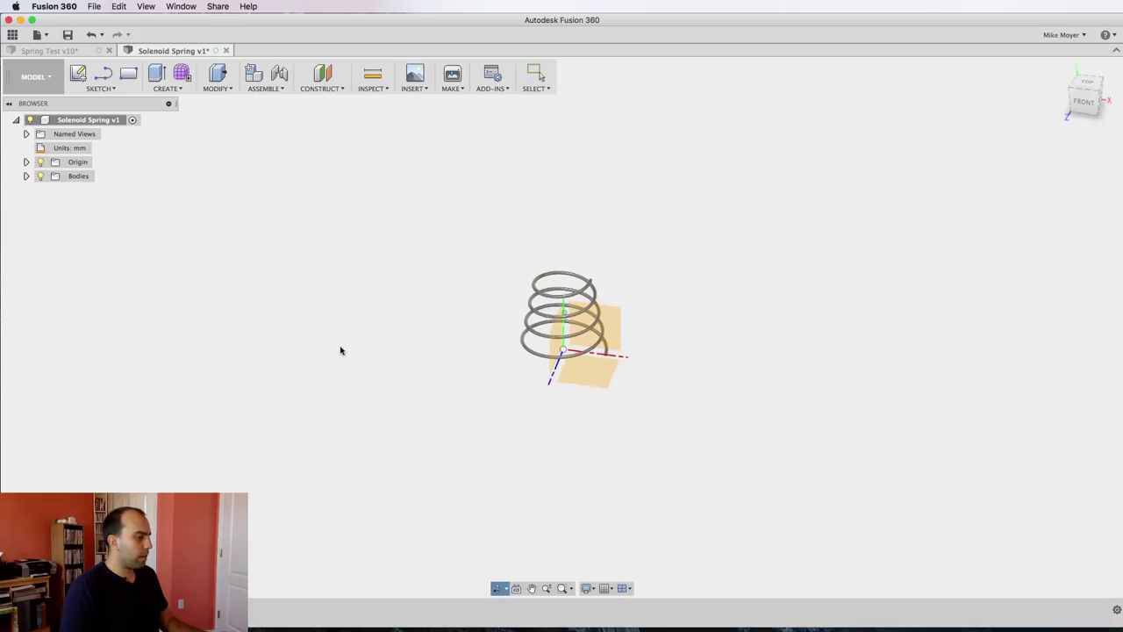
# Step: Use Split Body on the coil with the vertical YZ origin plane as the splitting tool
pyautogui.press('s')
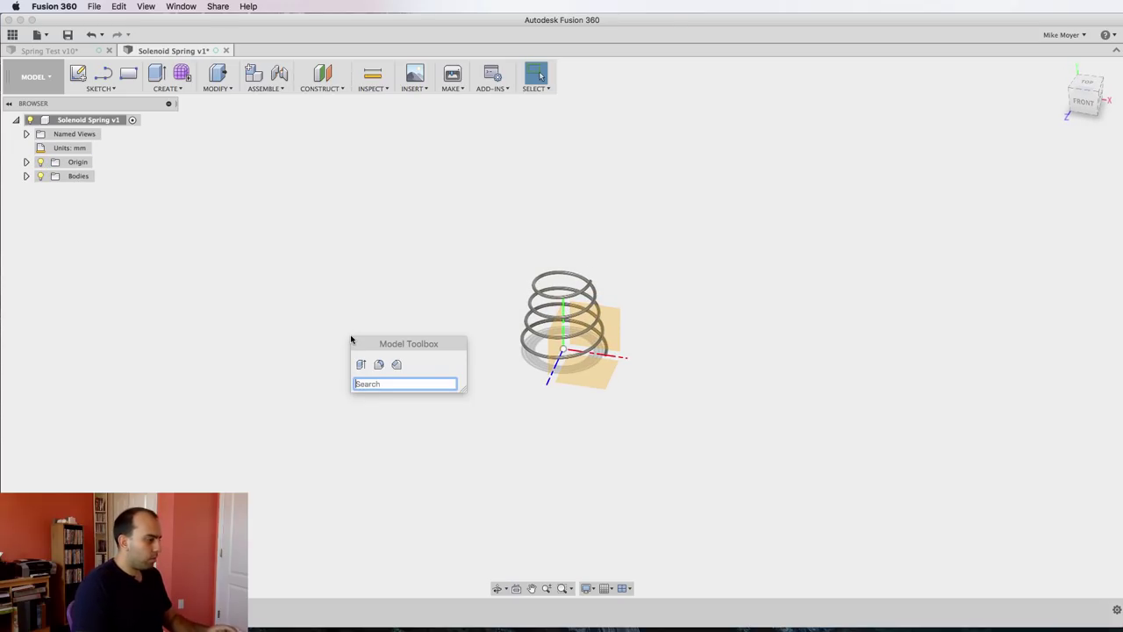
pyautogui.write(',')
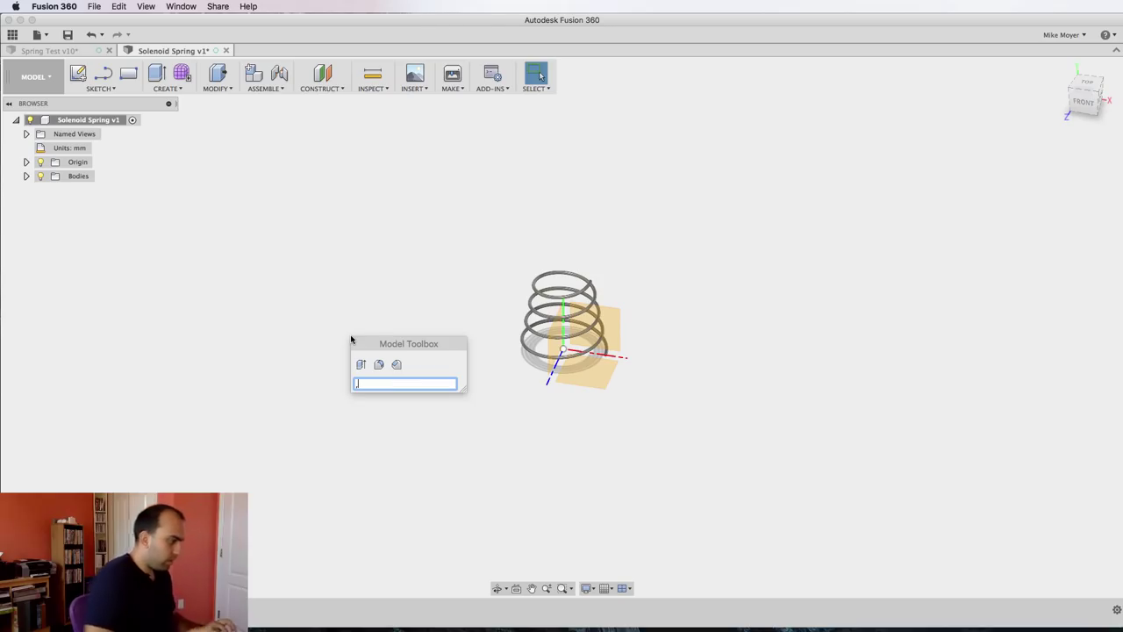
pyautogui.write('s')
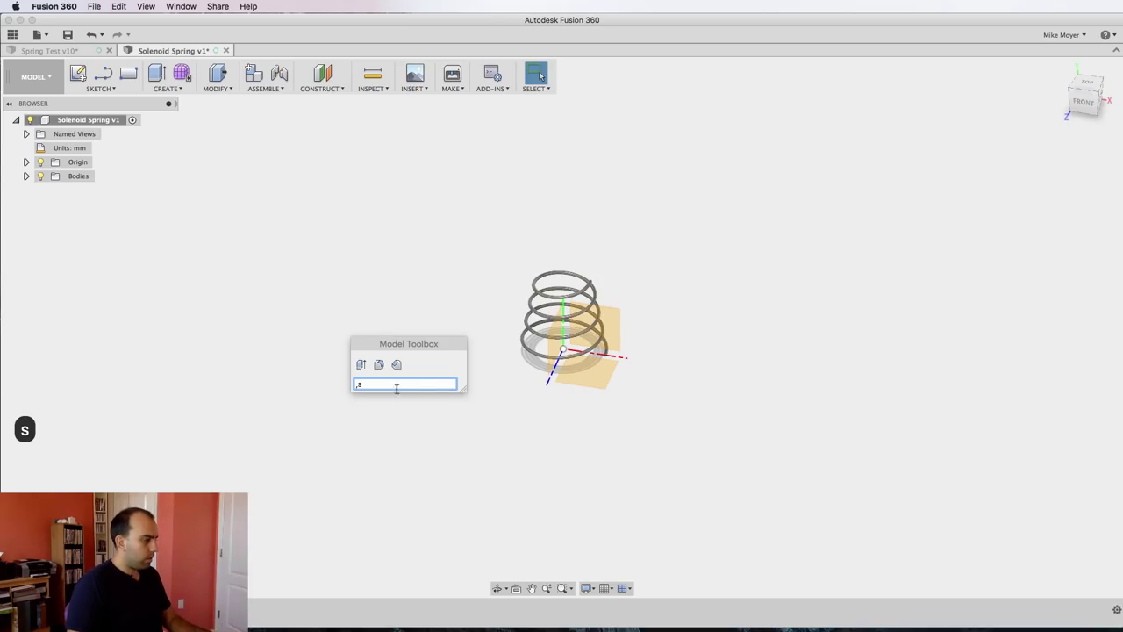
pyautogui.write('p')
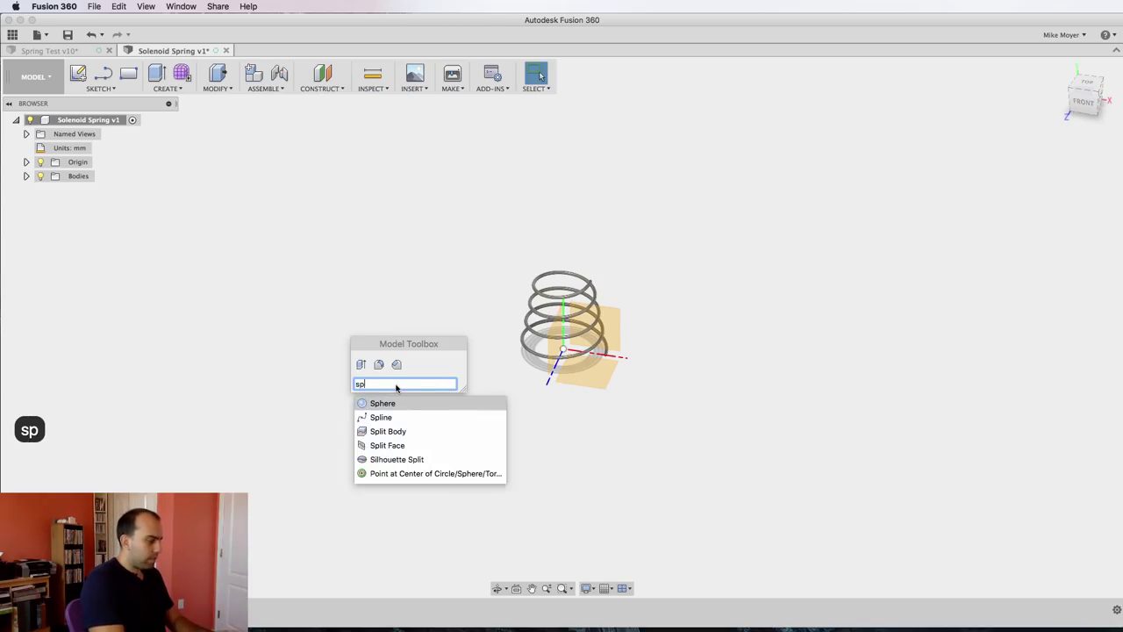
pyautogui.write('li')
pyautogui.press('Down')
pyautogui.press('Return')
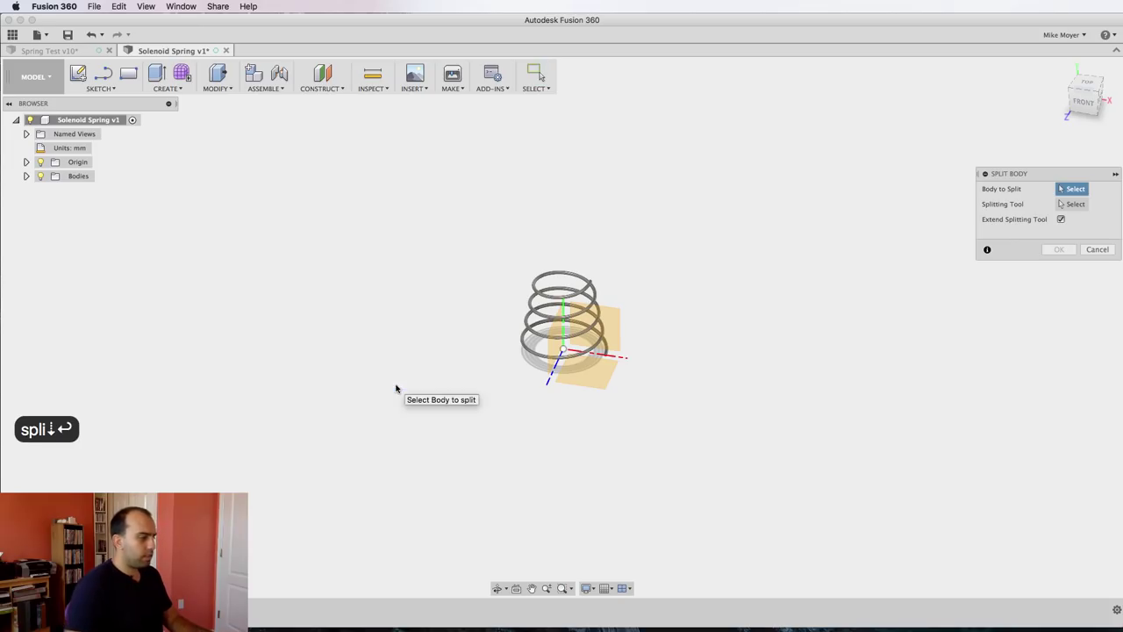
pyautogui.click(589, 290)
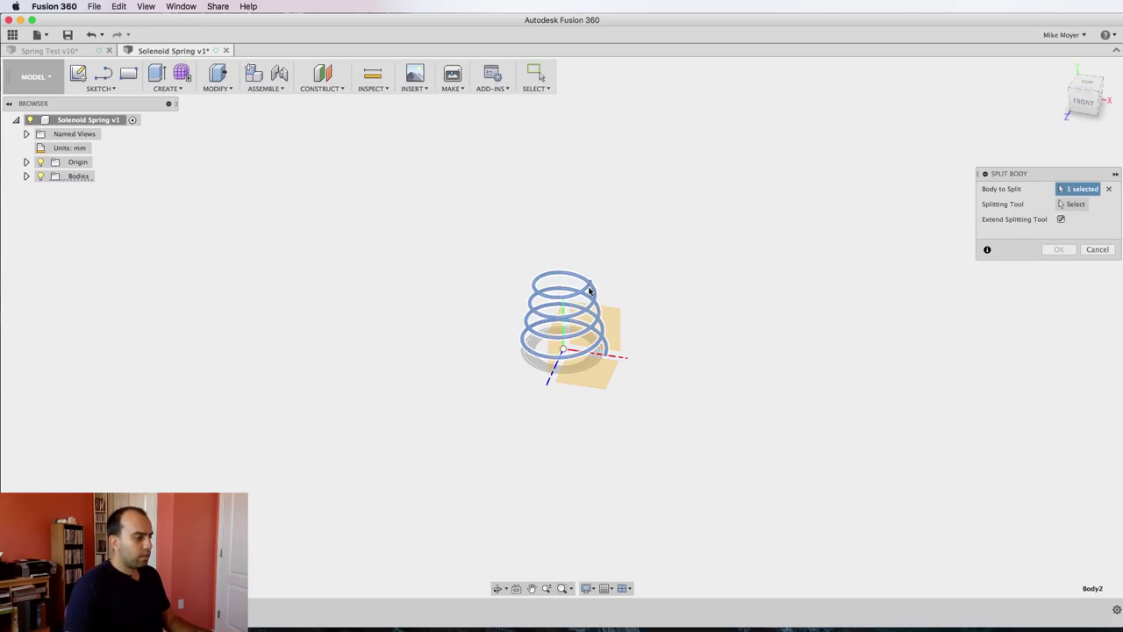
pyautogui.click(1072, 204)
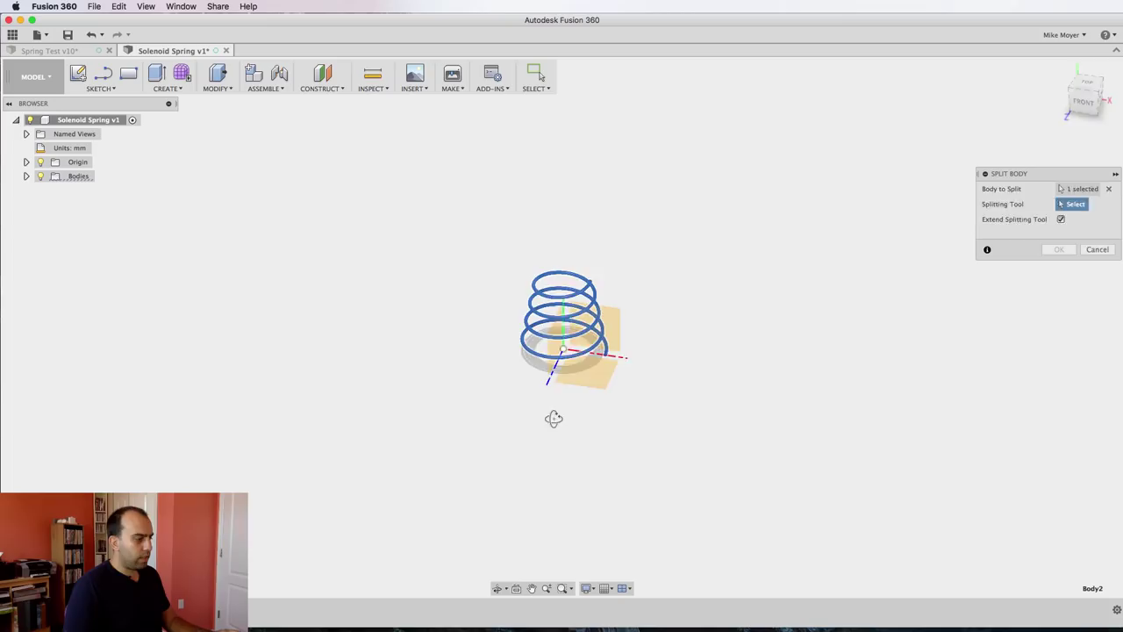
pyautogui.keyDown('shift'); pyautogui.moveTo(553, 419); pyautogui.dragTo(523, 389, button='middle'); pyautogui.keyUp('shift')
pyautogui.click(524, 349)
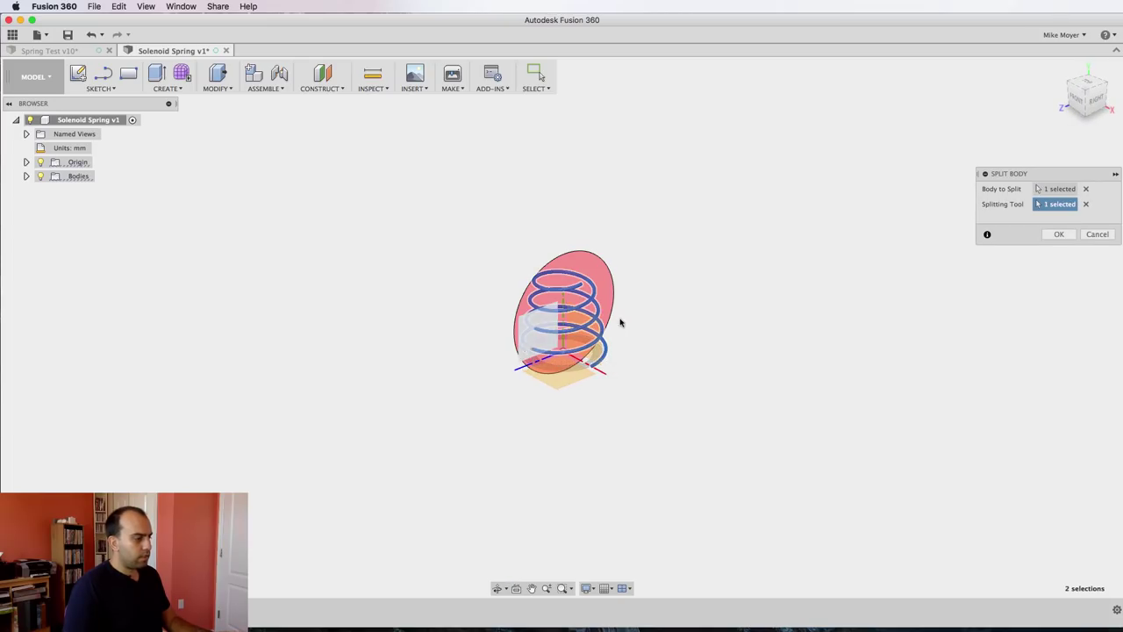
pyautogui.keyDown('shift'); pyautogui.moveTo(704, 333); pyautogui.dragTo(740, 346, button='middle'); pyautogui.keyUp('shift')
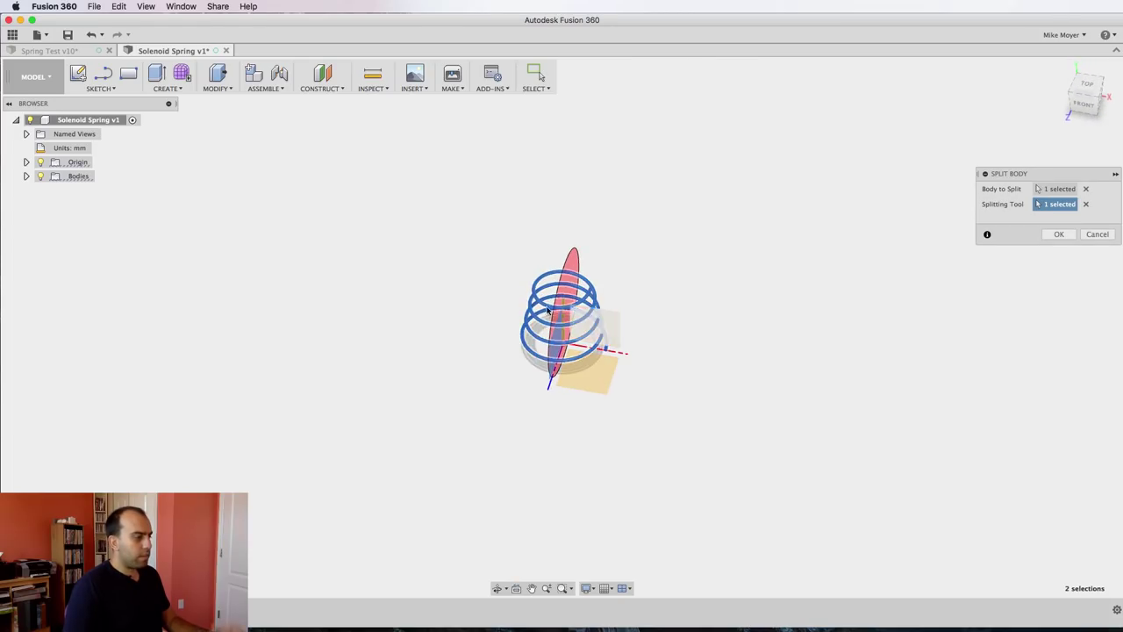
pyautogui.click(1059, 235)
# Step: Identify which coil segments match the listed split bodies, then hide the origin planes
pyautogui.click(26, 175)
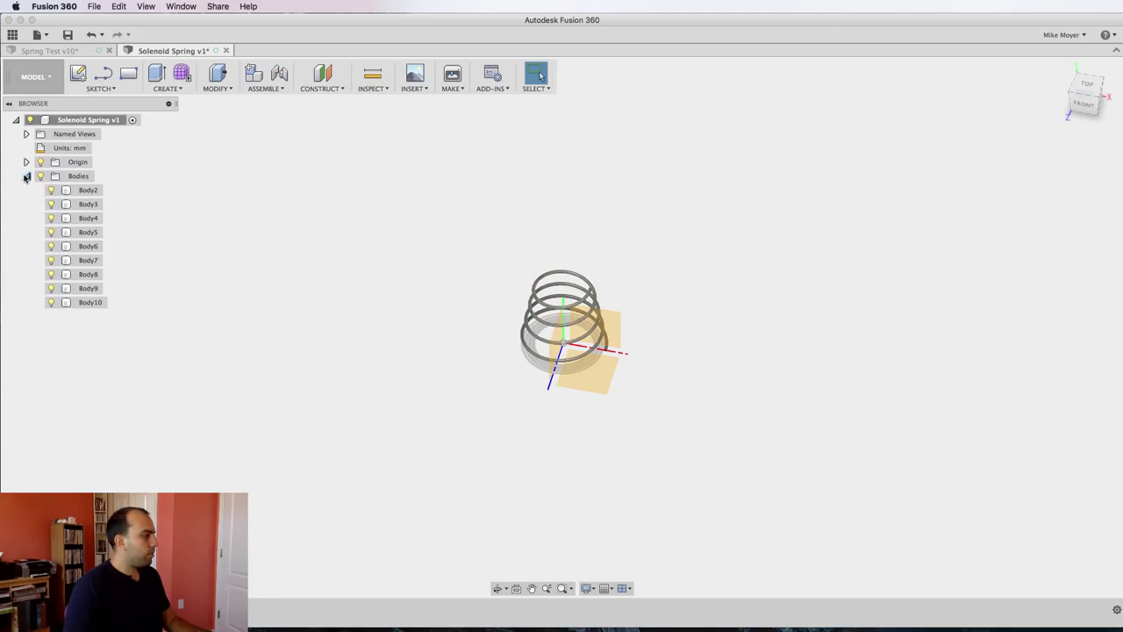
pyautogui.click(87, 204)
pyautogui.click(88, 246)
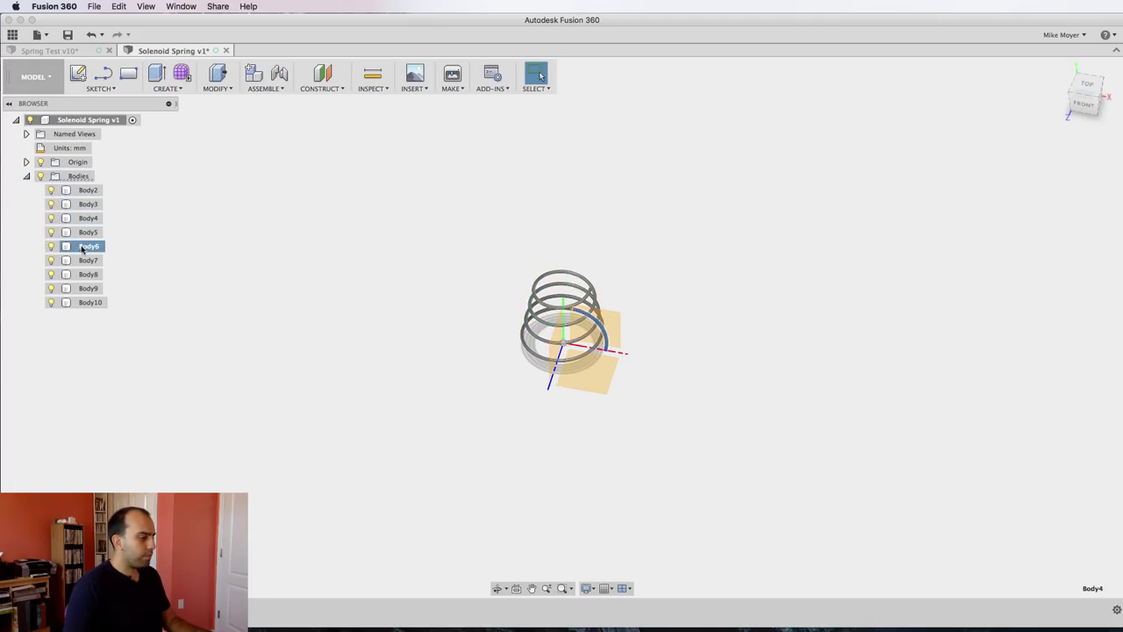
pyautogui.click(87, 260)
pyautogui.click(88, 231)
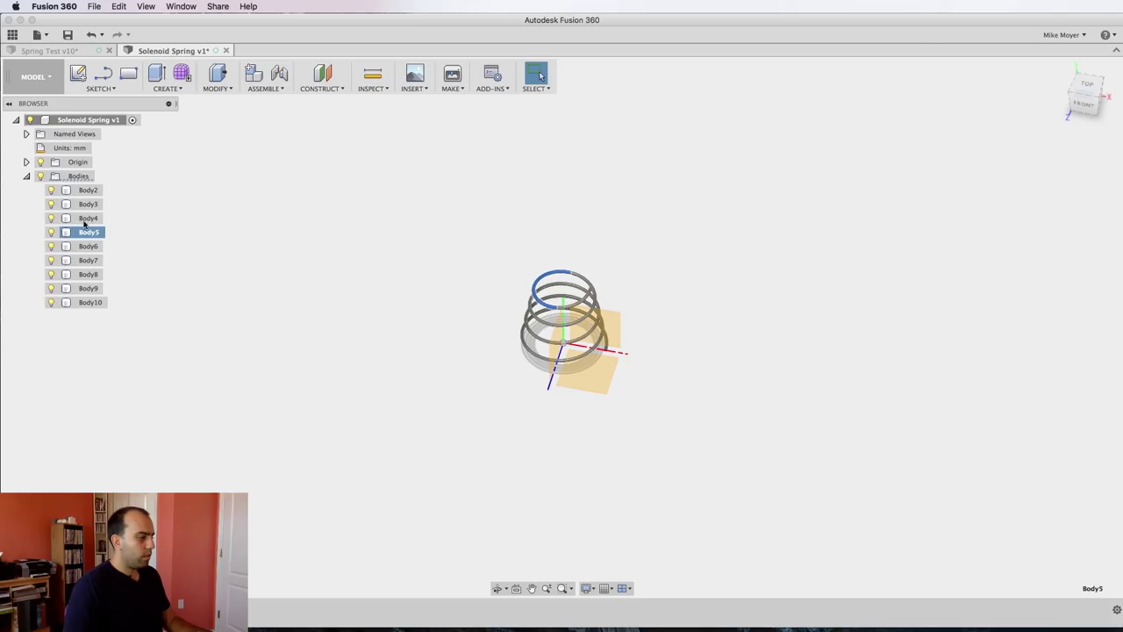
pyautogui.click(40, 162)
pyautogui.scroll(3, 278, 246)
pyautogui.keyDown('shift'); pyautogui.moveTo(479, 349); pyautogui.dragTo(430, 317, button='middle'); pyautogui.keyUp('shift')
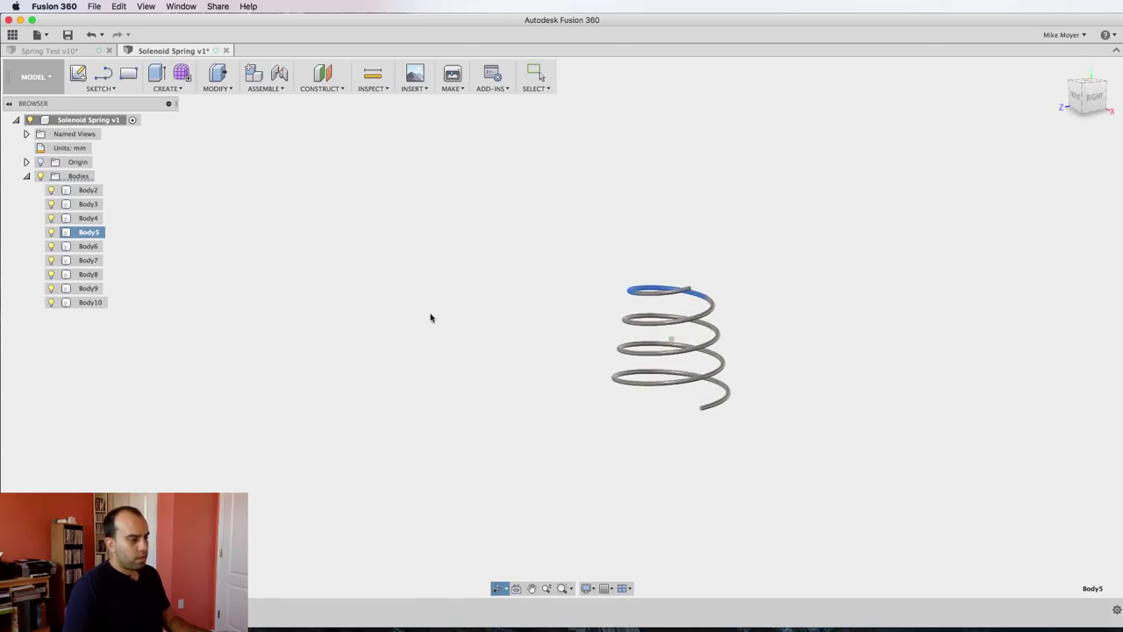
pyautogui.scroll(5, 779, 369)
pyautogui.keyDown('shift'); pyautogui.moveTo(753, 386); pyautogui.dragTo(890, 421, button='middle'); pyautogui.keyUp('shift')
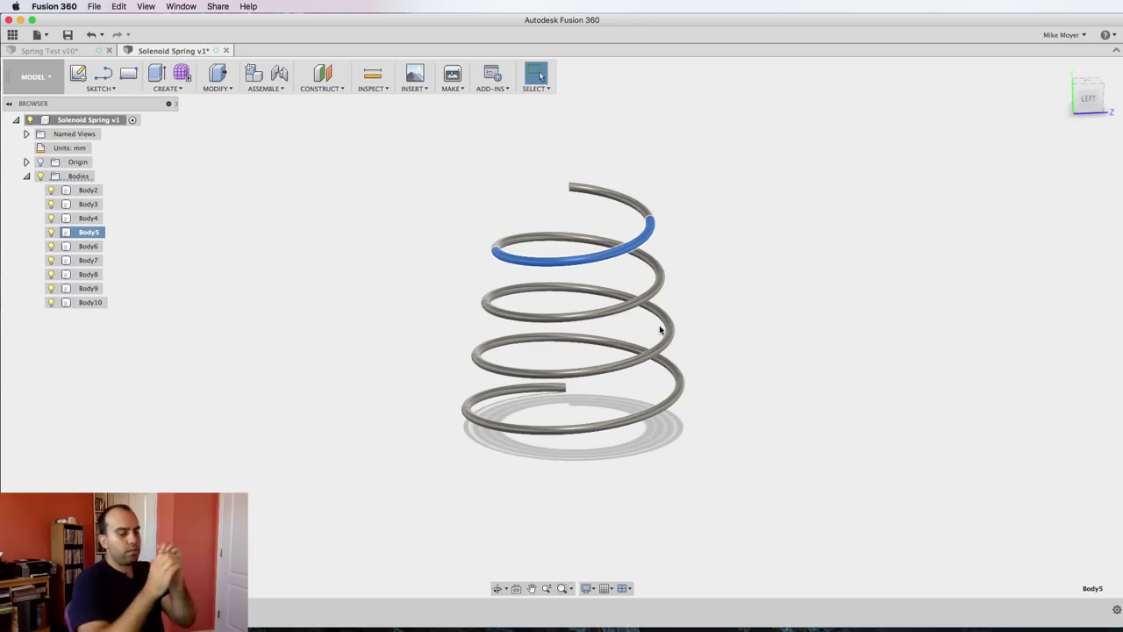
pyautogui.click(873, 386)
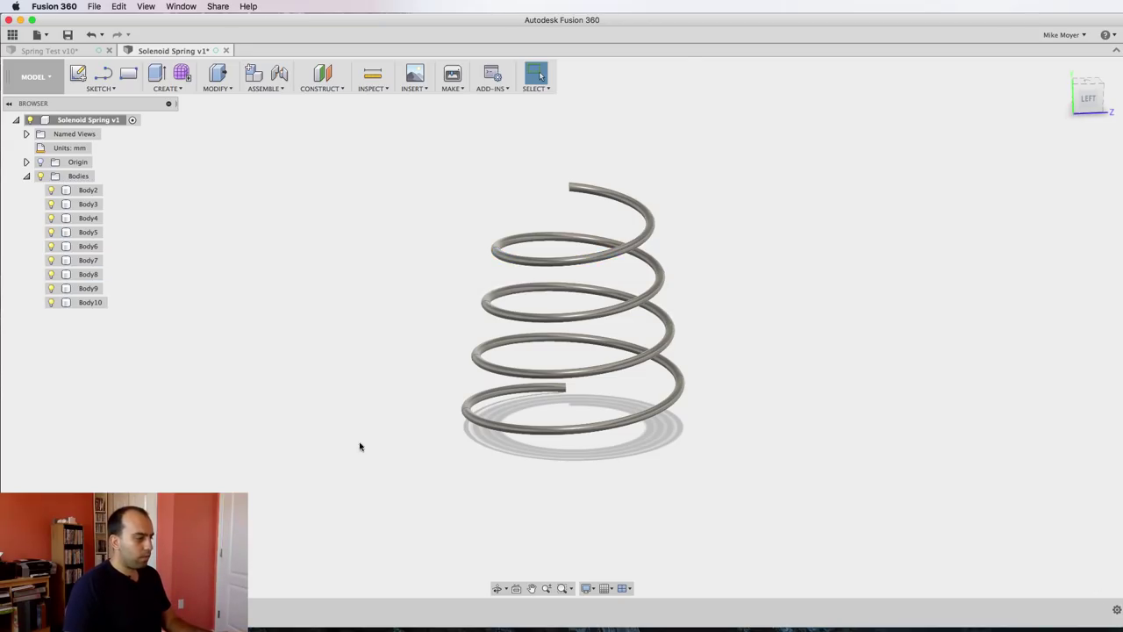
pyautogui.scroll(2, 335, 445)
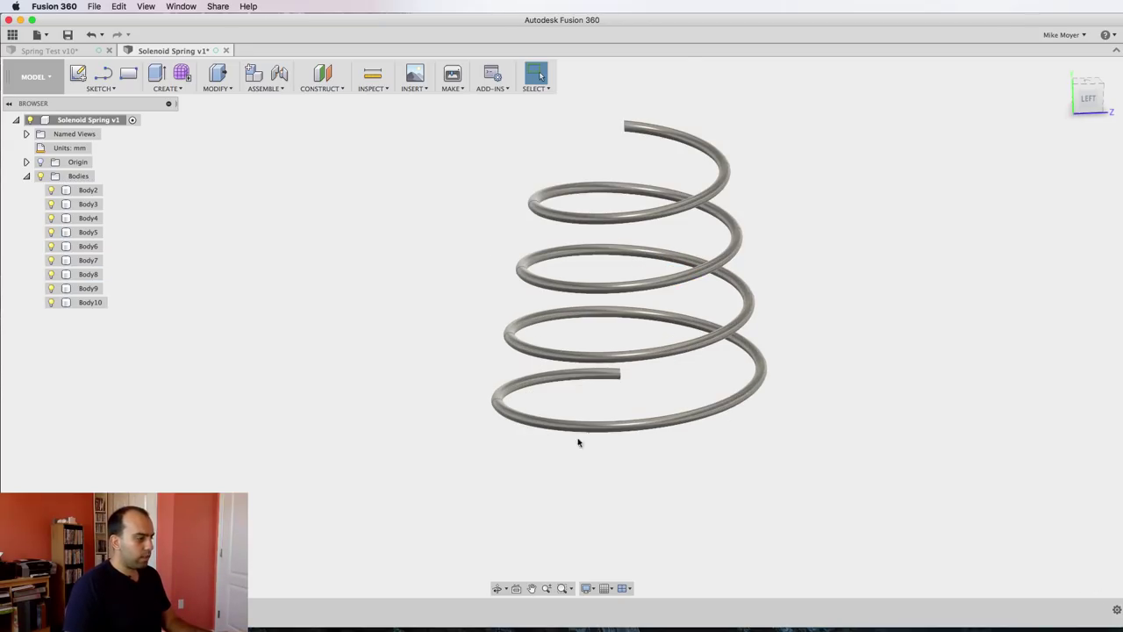
pyautogui.click(281, 92)
pyautogui.click(285, 120)
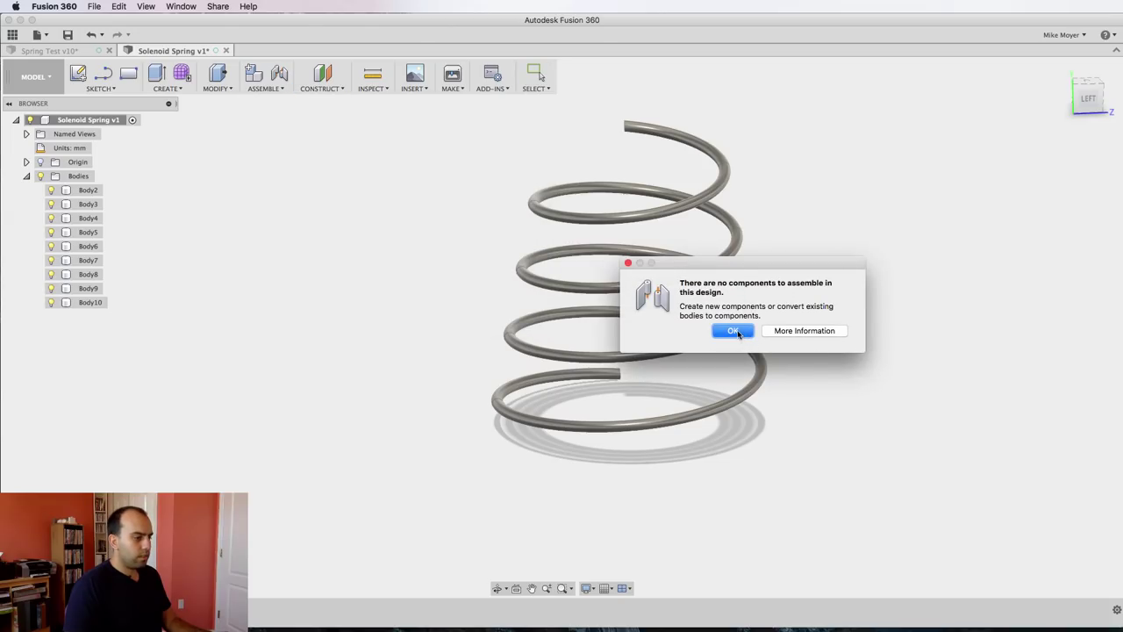
pyautogui.click(733, 331)
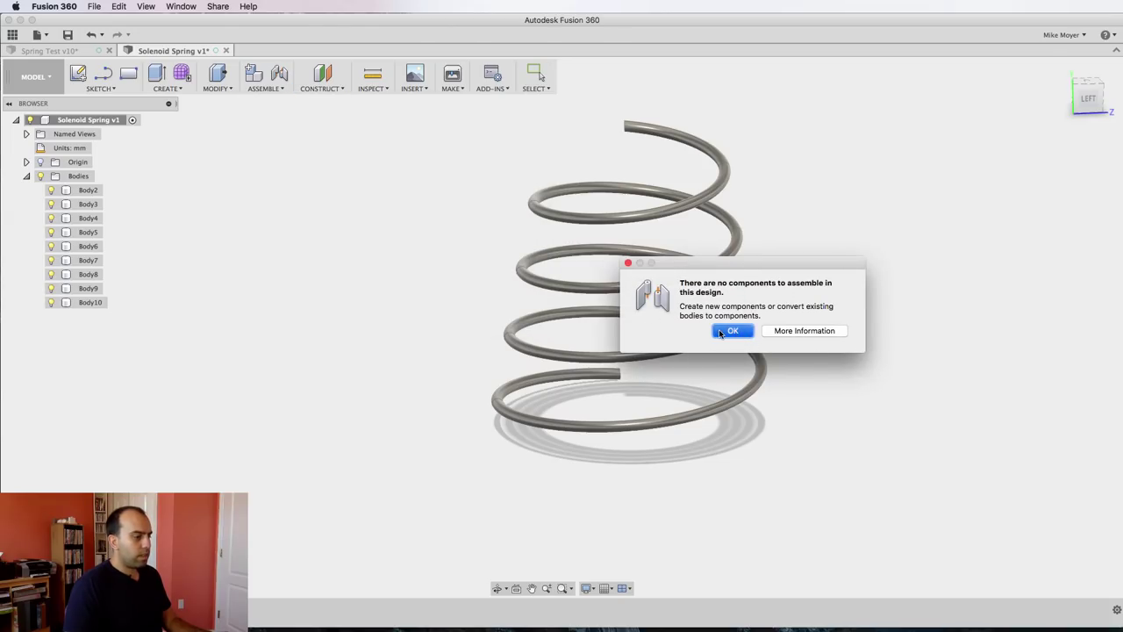
# Step: Create components from all the split coil bodies, Body2 through Body10
pyautogui.click(87, 191)
pyautogui.keyDown('shift'); pyautogui.click(90, 301); pyautogui.keyUp('shift')
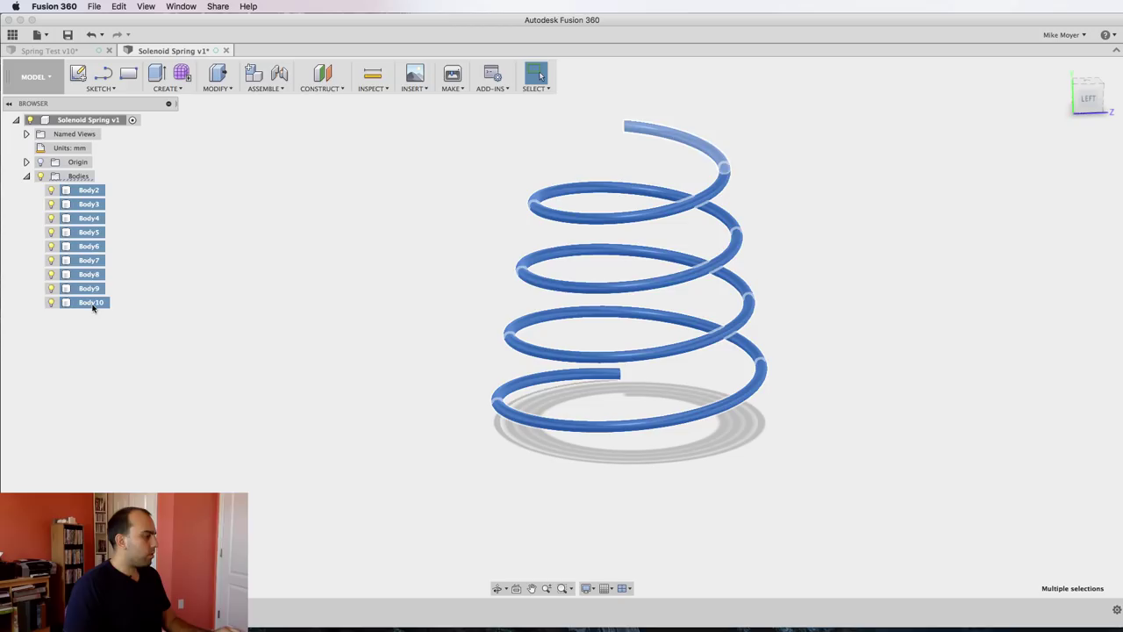
pyautogui.rightClick(90, 221)
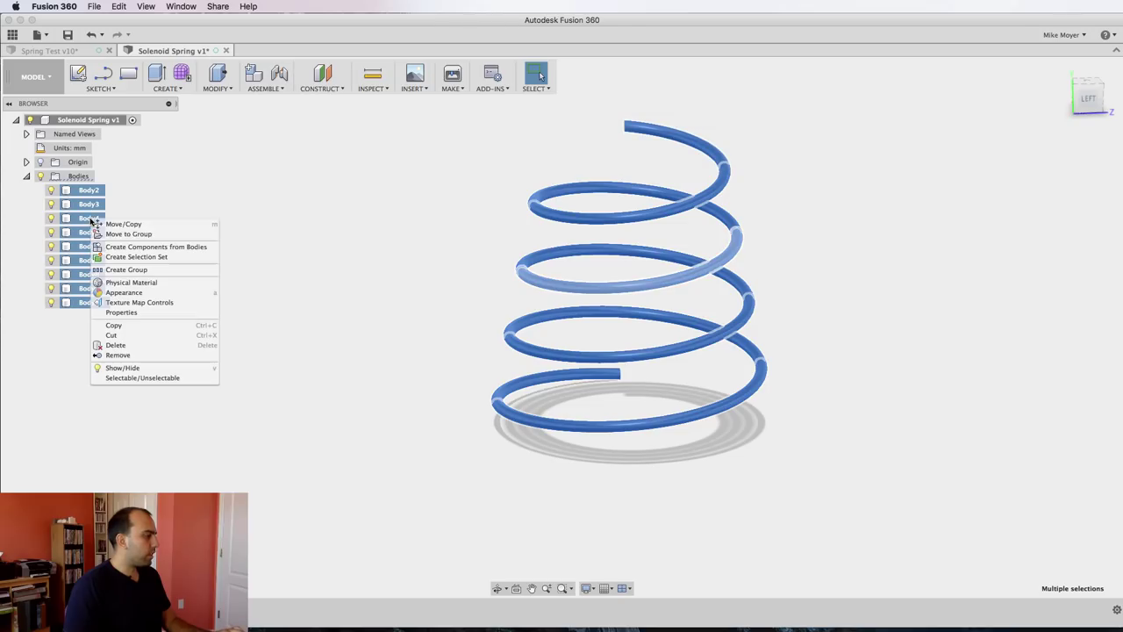
pyautogui.click(151, 249)
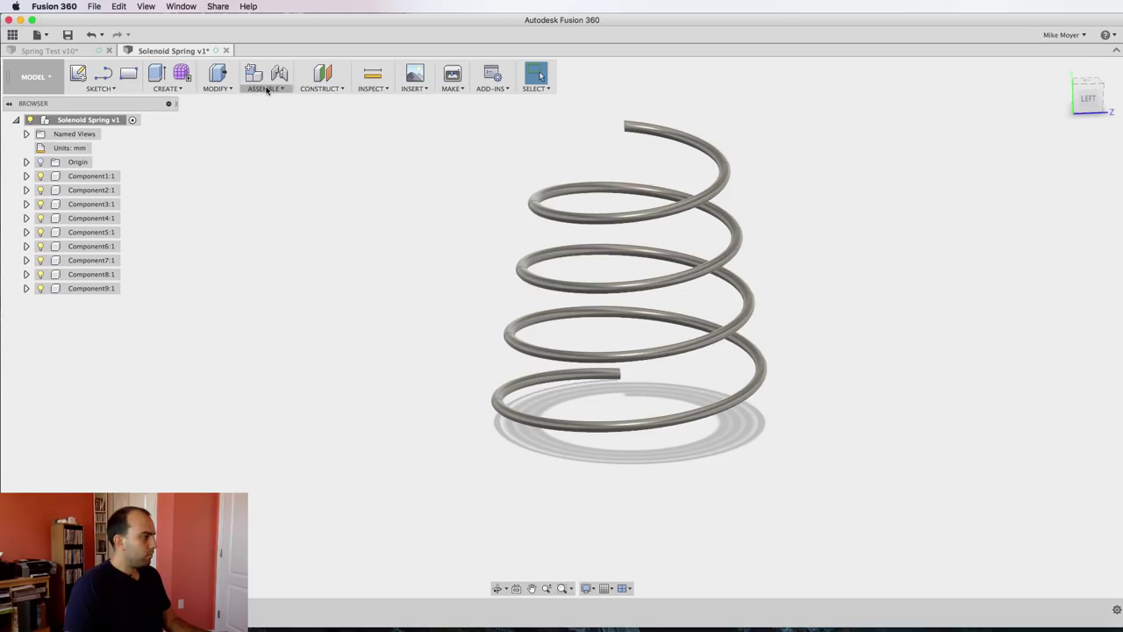
# Step: Add a revolute As-Built Joint between the coil's bottom end segment and the second segment, positioned at the centre of their shared end face
pyautogui.moveTo(268, 89)
pyautogui.click(293, 127)
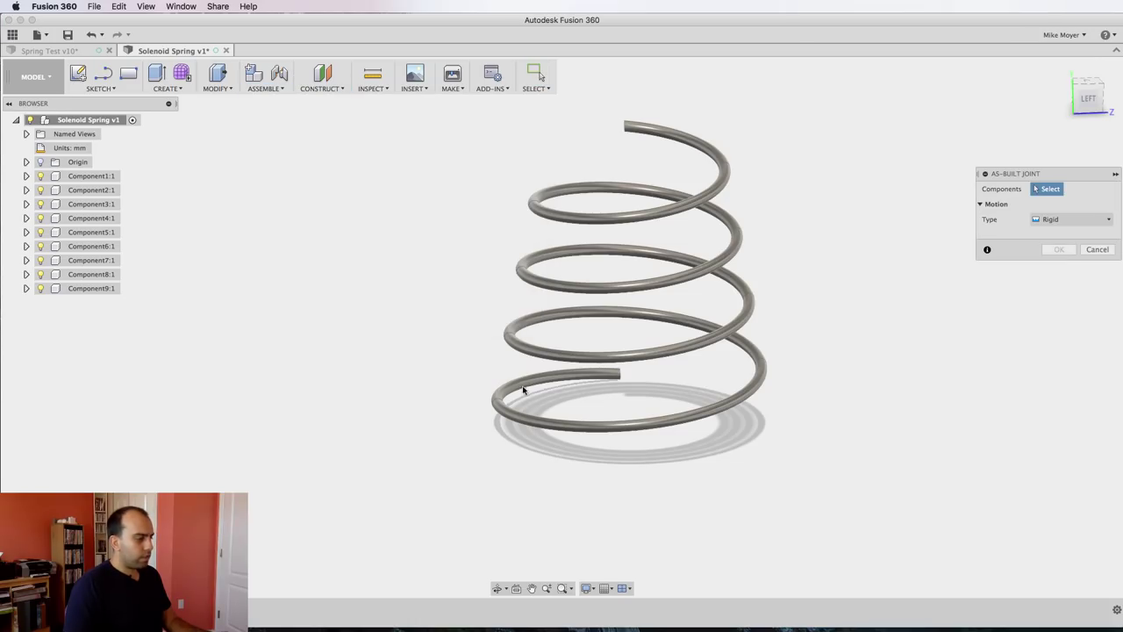
pyautogui.click(1049, 221)
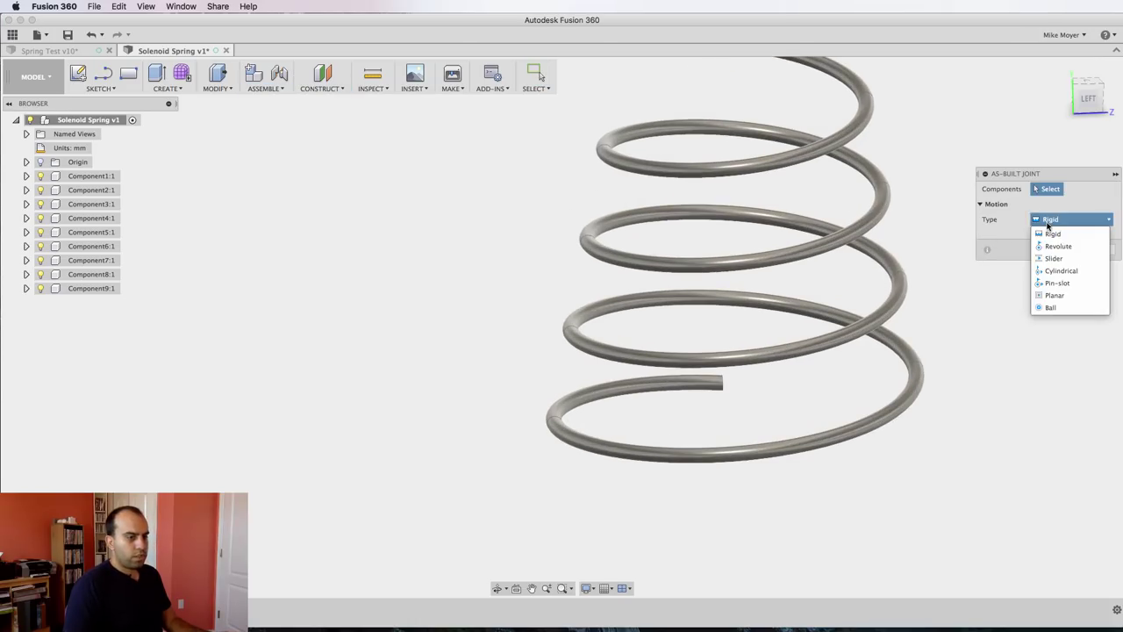
pyautogui.click(1057, 237)
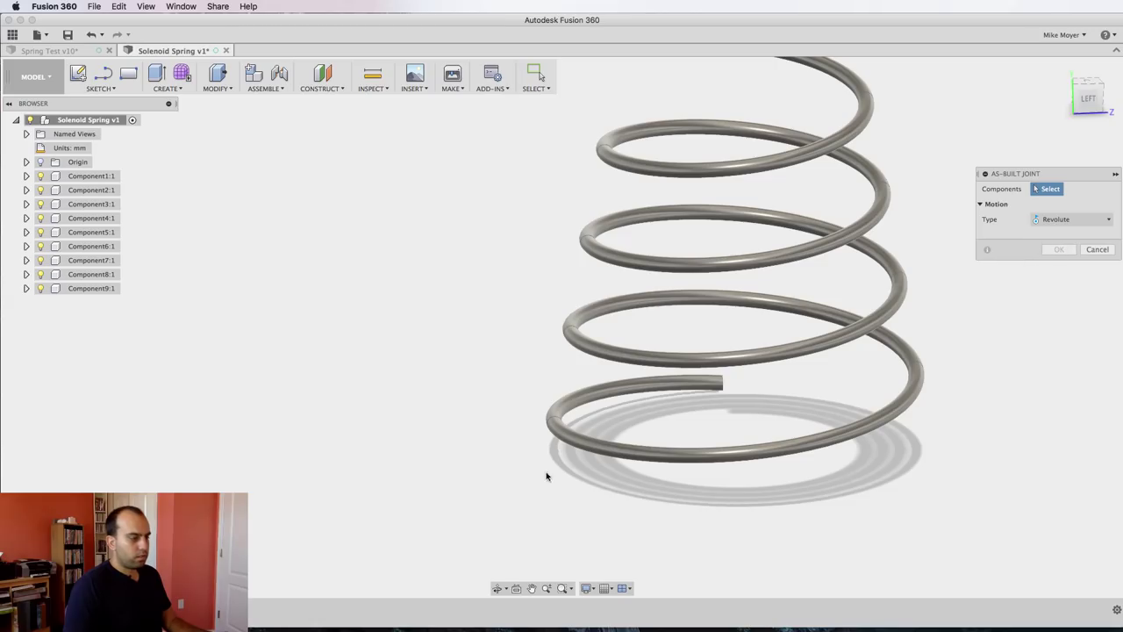
pyautogui.keyDown('shift'); pyautogui.moveTo(467, 380); pyautogui.dragTo(476, 381, button='middle'); pyautogui.keyUp('shift')
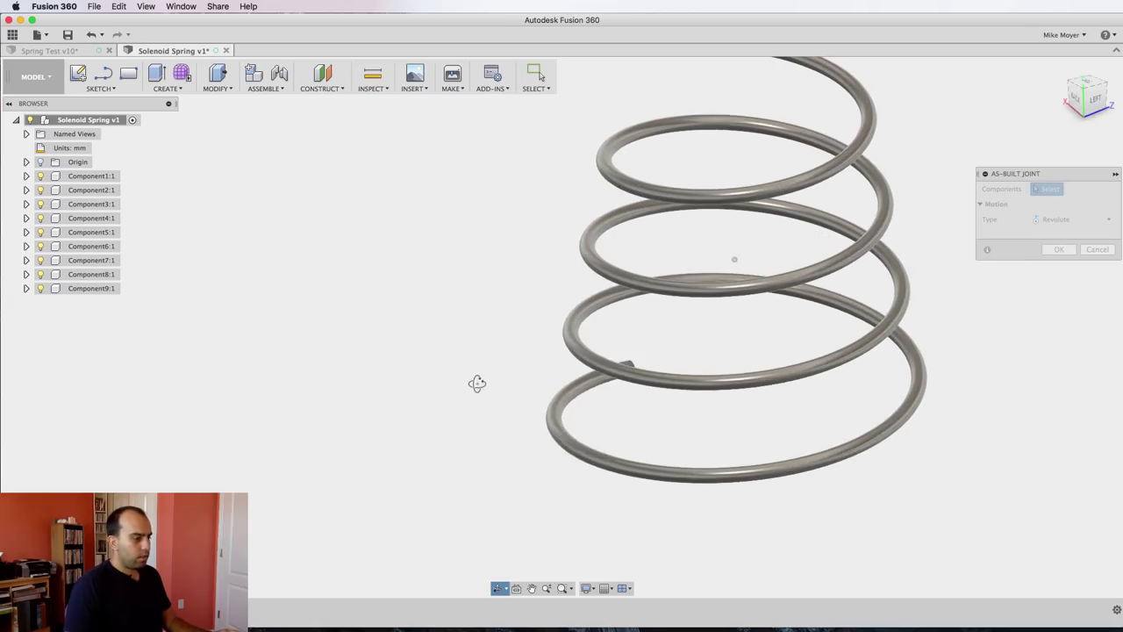
pyautogui.click(556, 418)
pyautogui.click(697, 480)
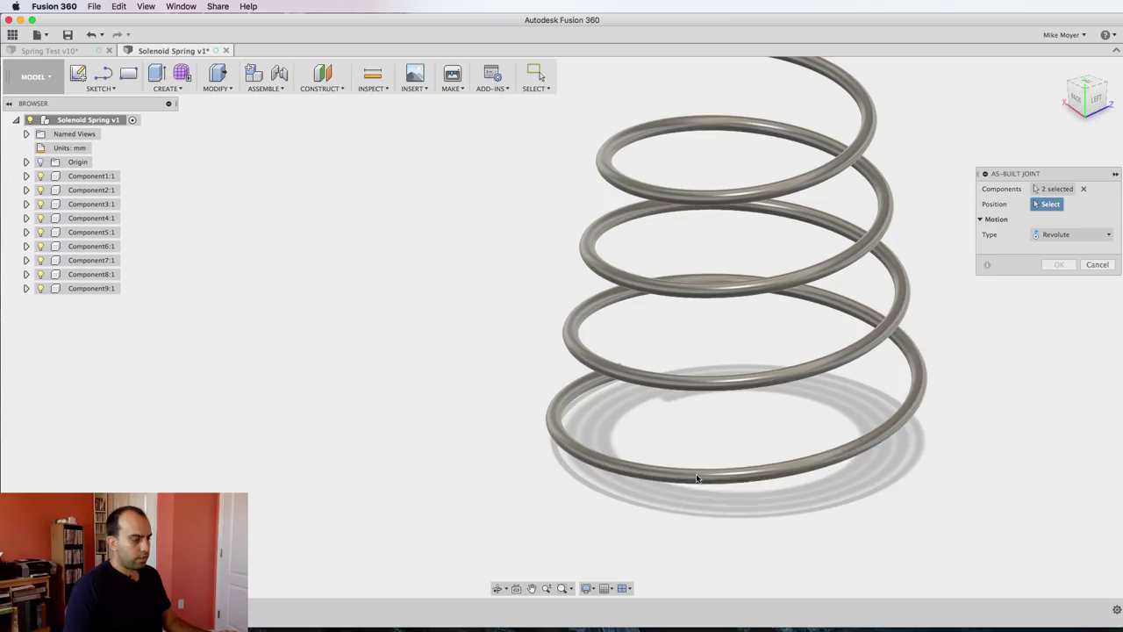
pyautogui.keyDown('shift'); pyautogui.moveTo(582, 542); pyautogui.dragTo(552, 512, button='middle'); pyautogui.keyUp('shift')
pyautogui.scroll(3, 525, 465)
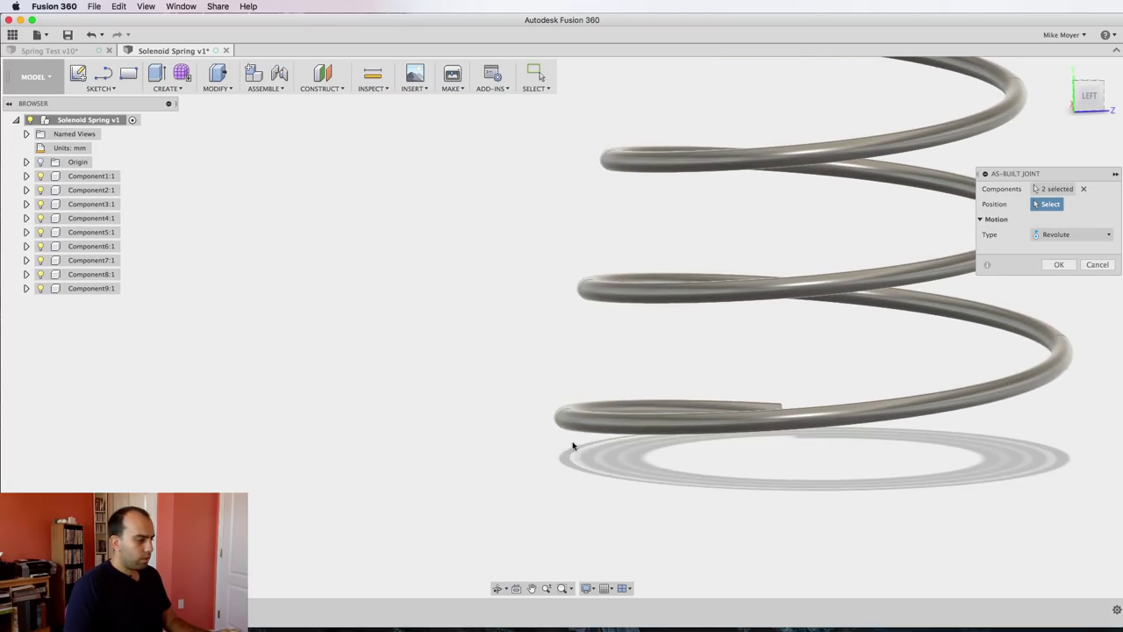
pyautogui.keyDown('shift'); pyautogui.moveTo(568, 415); pyautogui.dragTo(568, 424, button='middle'); pyautogui.keyUp('shift')
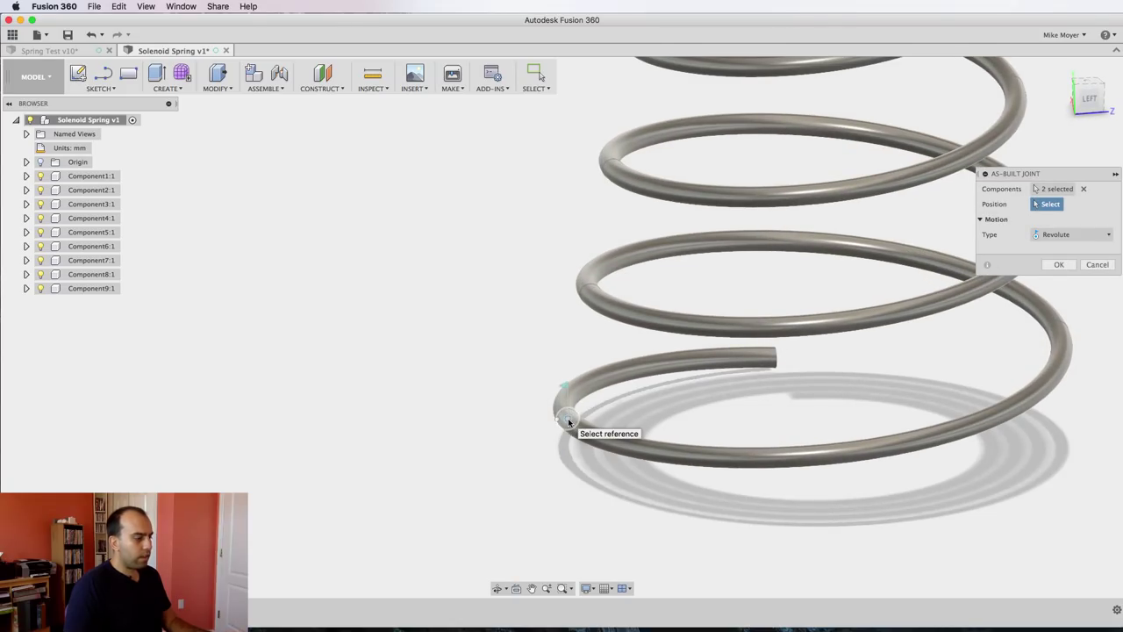
pyautogui.click(568, 417)
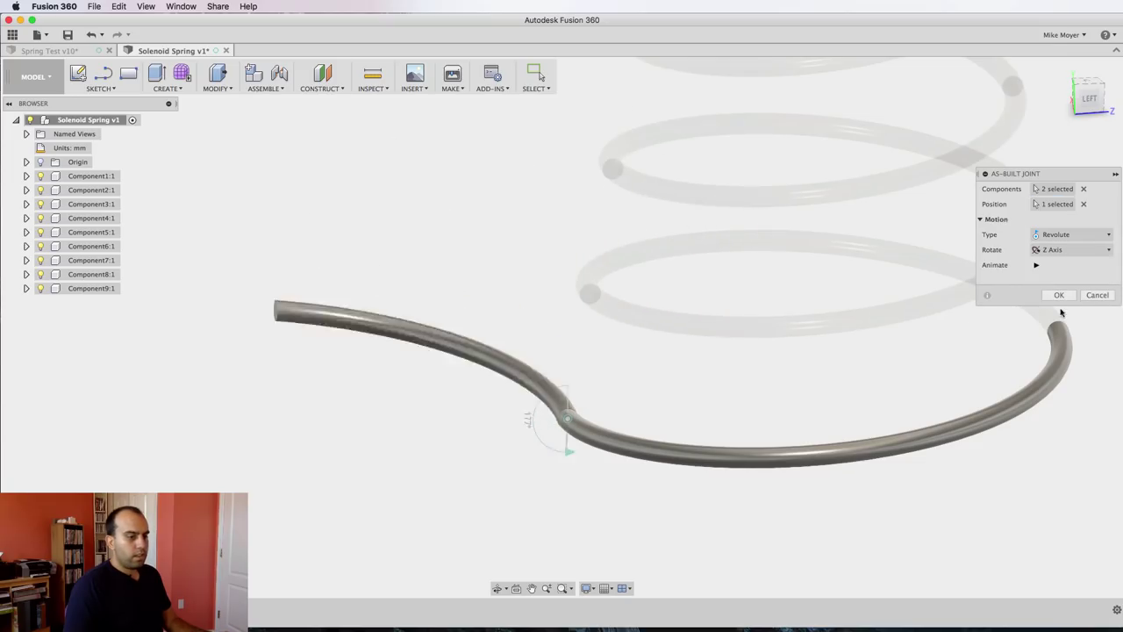
pyautogui.press('Return')
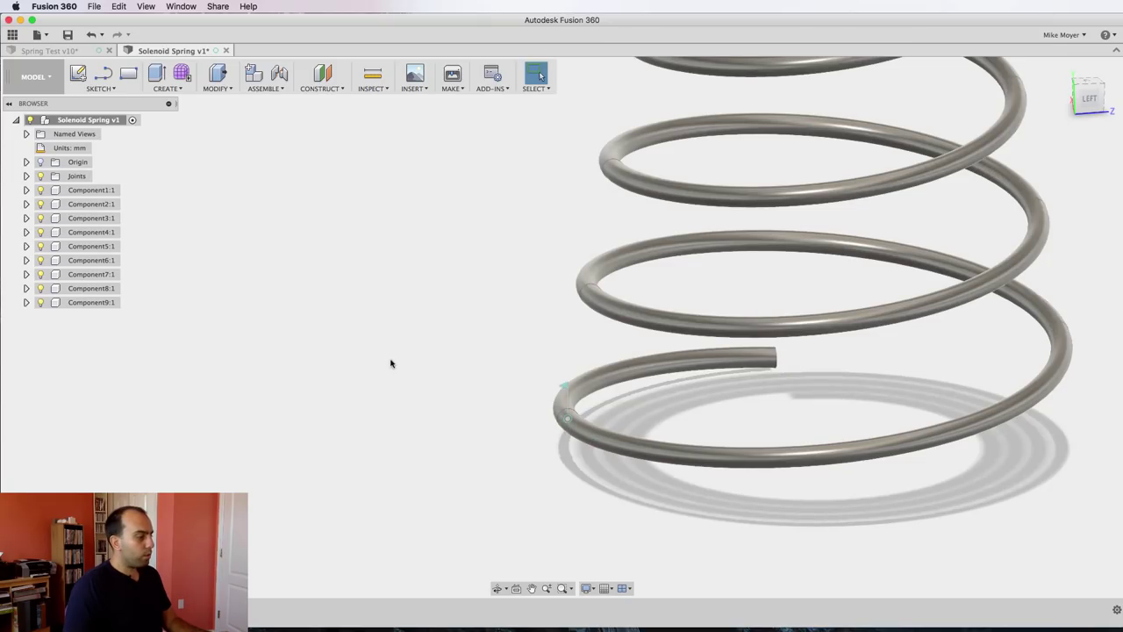
pyautogui.moveTo(402, 349); pyautogui.dragTo(402, 245, button='right')
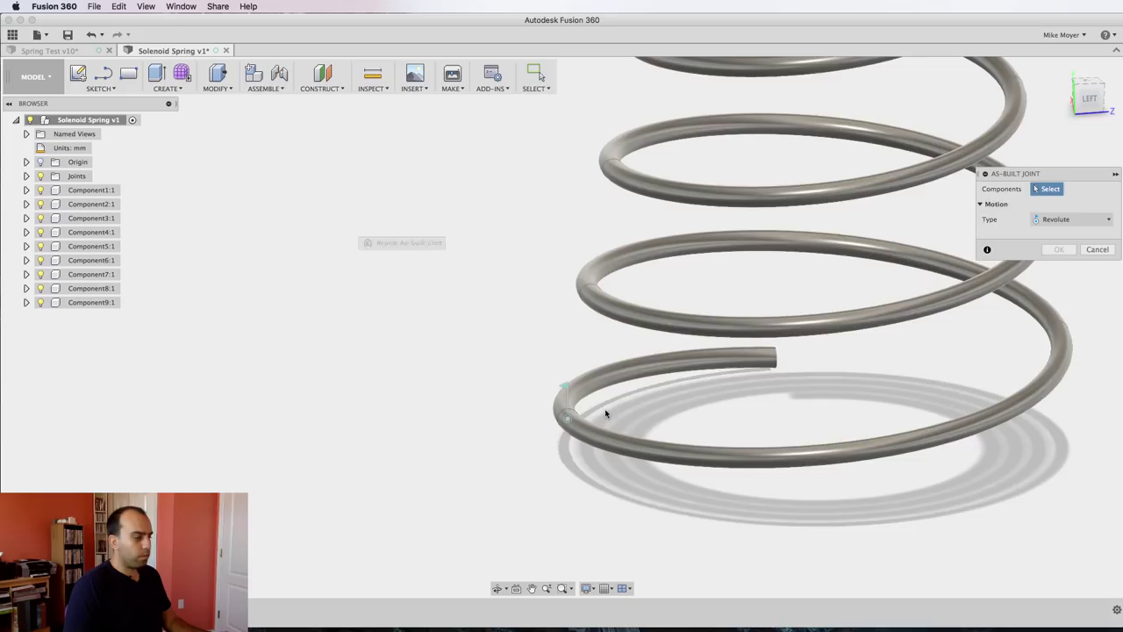
pyautogui.moveTo(491, 416); pyautogui.dragTo(354, 406, button='middle')
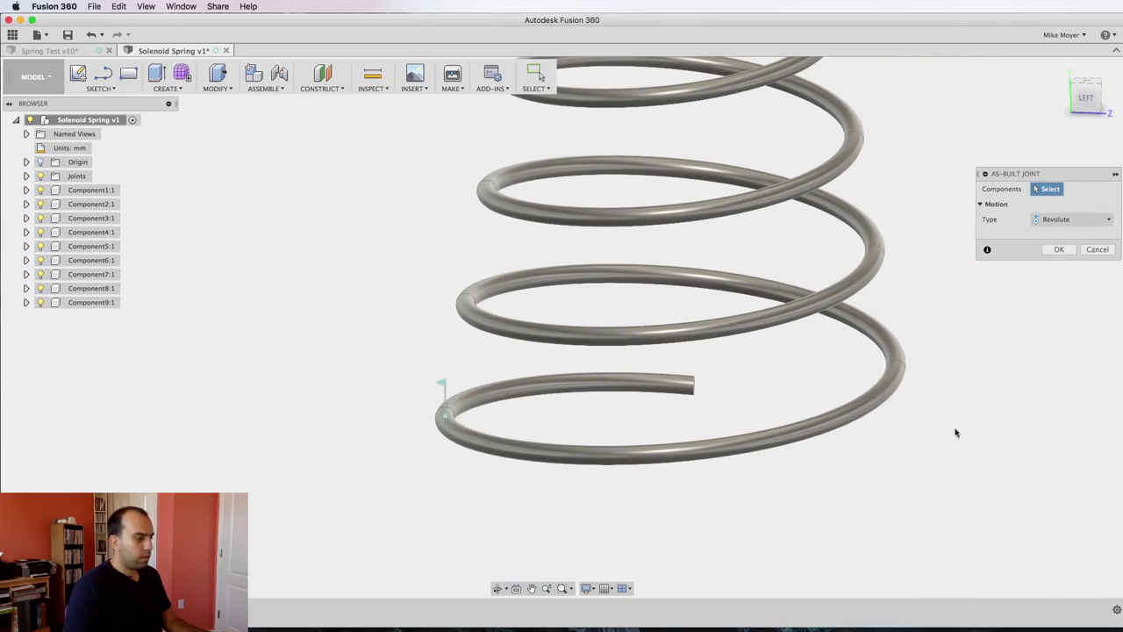
pyautogui.click(861, 404)
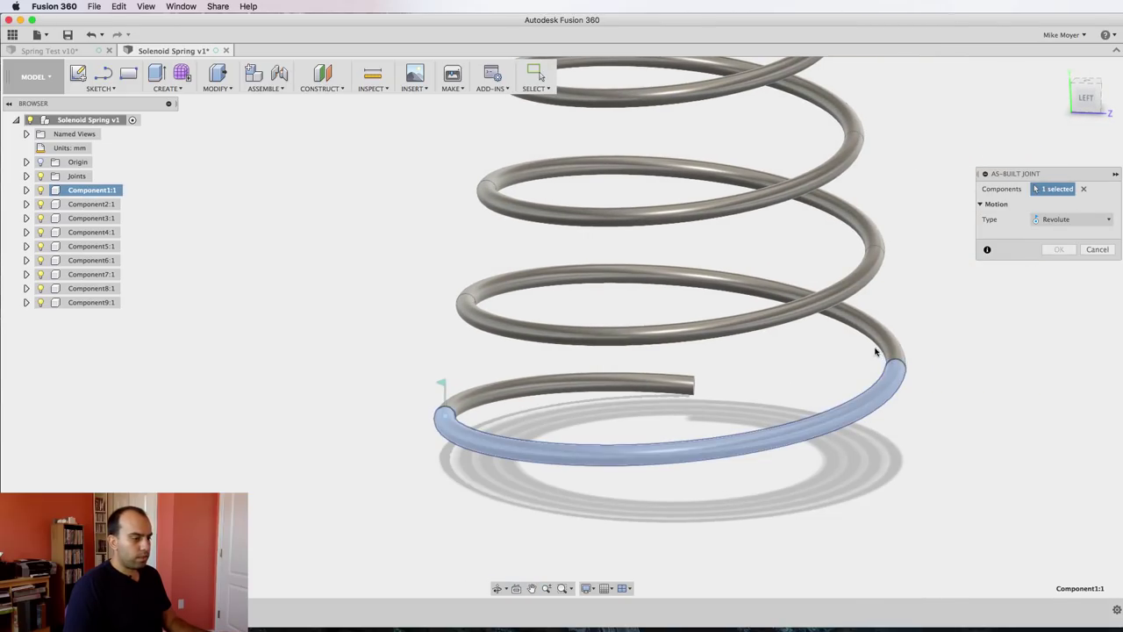
pyautogui.click(881, 336)
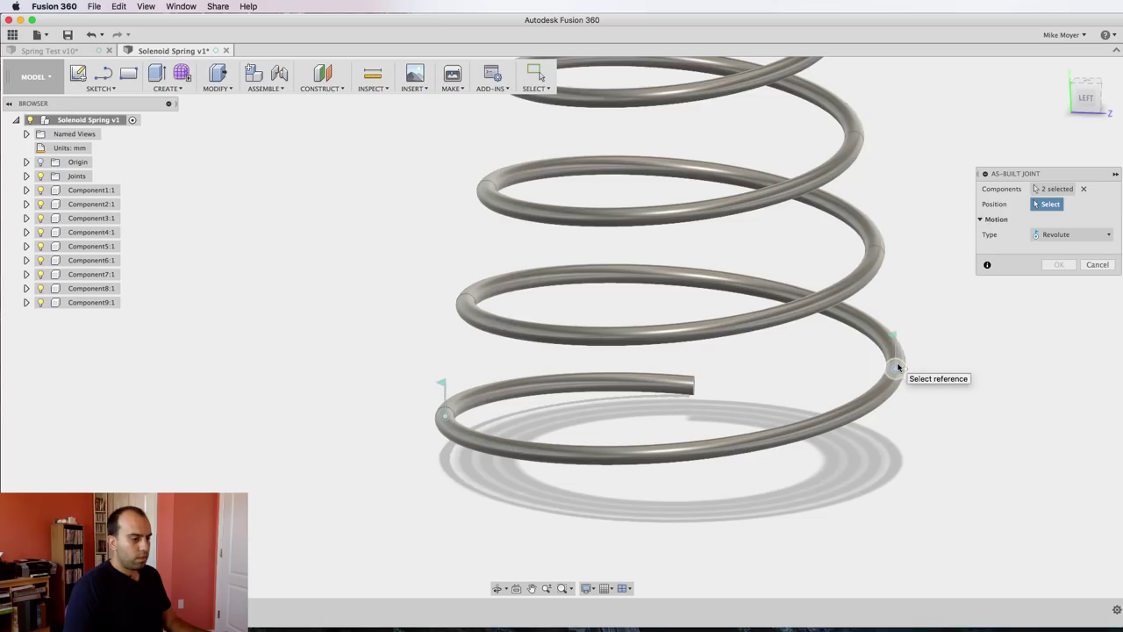
pyautogui.click(897, 366)
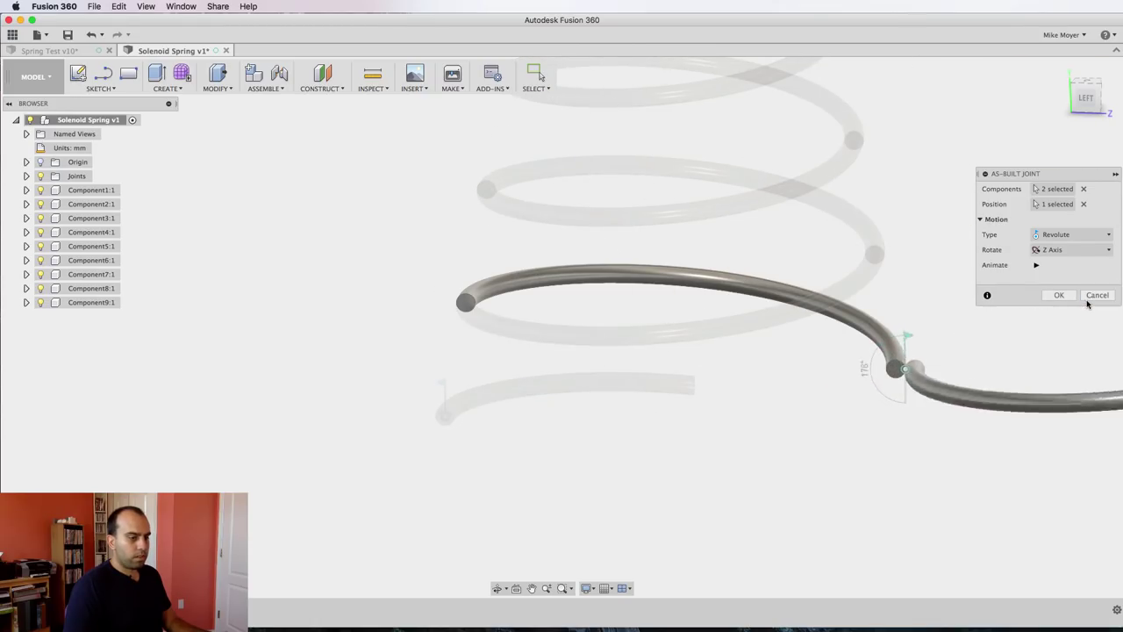
pyautogui.click(1096, 296)
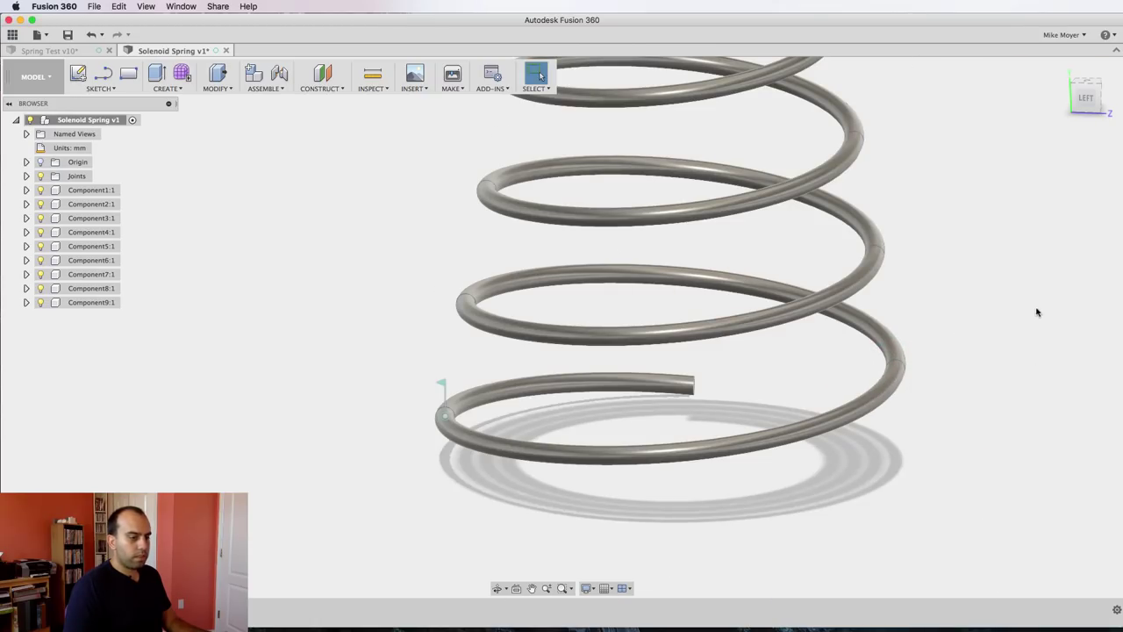
# Step: Add a revolute As-Built Joint between the second and third coil segments from the bottom, centred on their shared end face
pyautogui.moveTo(1035, 371); pyautogui.dragTo(1015, 237, button='right')
pyautogui.click(541, 448)
pyautogui.click(872, 326)
pyautogui.click(897, 366)
pyautogui.click(1058, 295)
# Step: Add a revolute As-Built Joint between the third and fourth coil segments from the bottom, centred where they meet
pyautogui.click(529, 276)
pyautogui.click(514, 329)
pyautogui.click(465, 303)
pyautogui.click(1058, 296)
# Step: Add a revolute As-Built Joint between the fourth and fifth coil segments from the bottom, centred where they meet
pyautogui.moveTo(1017, 315); pyautogui.dragTo(1008, 237, button='right')
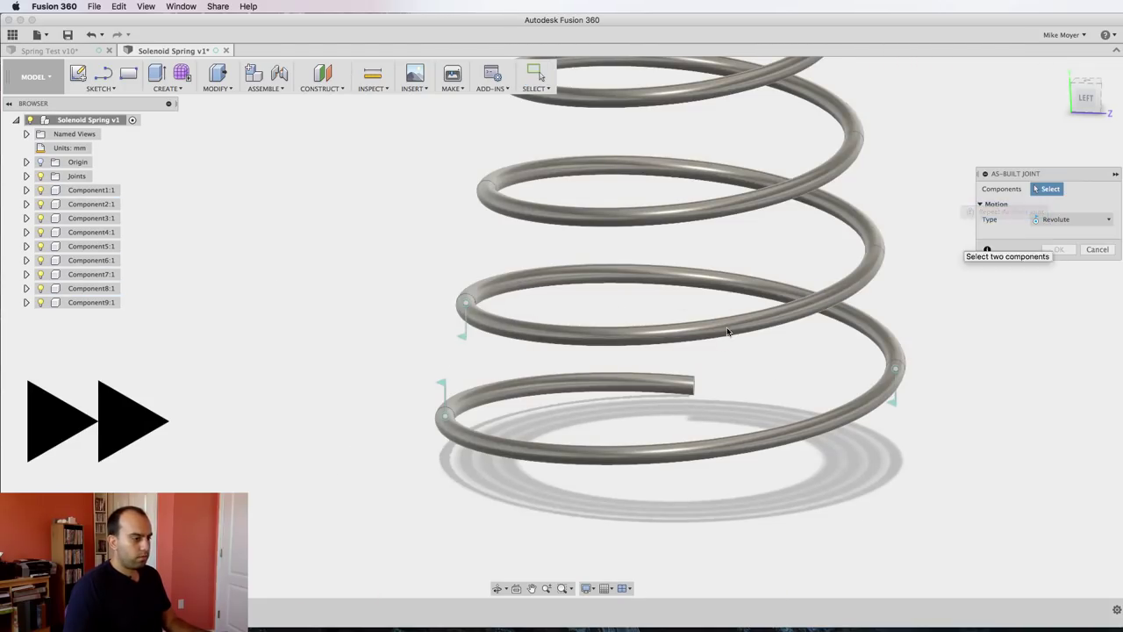
pyautogui.click(727, 332)
pyautogui.click(830, 209)
pyautogui.click(875, 253)
pyautogui.click(1060, 296)
# Step: Add a revolute As-Built Joint between the fifth and sixth coil segments from the bottom, centred where they meet
pyautogui.moveTo(1040, 275); pyautogui.dragTo(1032, 198, button='right')
pyautogui.click(570, 164)
pyautogui.click(537, 211)
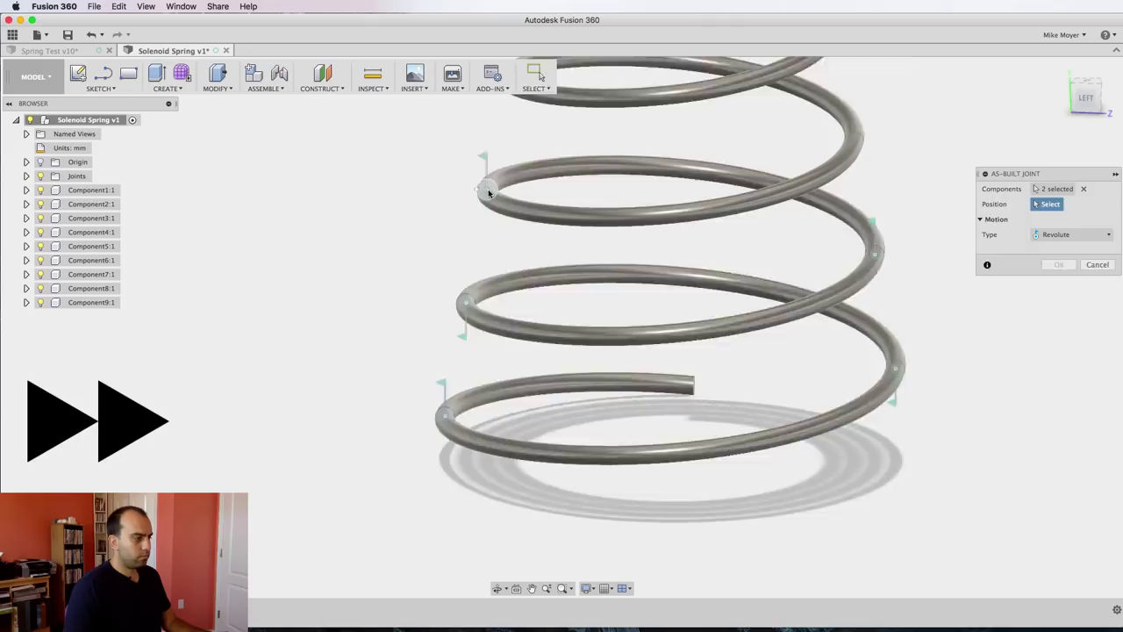
pyautogui.click(488, 190)
pyautogui.click(1058, 296)
# Step: Add a revolute As-Built Joint between the sixth and seventh coil segments from the bottom, centred where they meet
pyautogui.moveTo(999, 260); pyautogui.dragTo(999, 180, button='right')
pyautogui.click(827, 170)
pyautogui.click(829, 98)
pyautogui.click(854, 137)
pyautogui.click(1058, 297)
# Step: Add a revolute As-Built Joint between the seventh and eighth coil segments from the bottom, centred where they meet
pyautogui.moveTo(964, 193); pyautogui.dragTo(997, 291, button='middle')
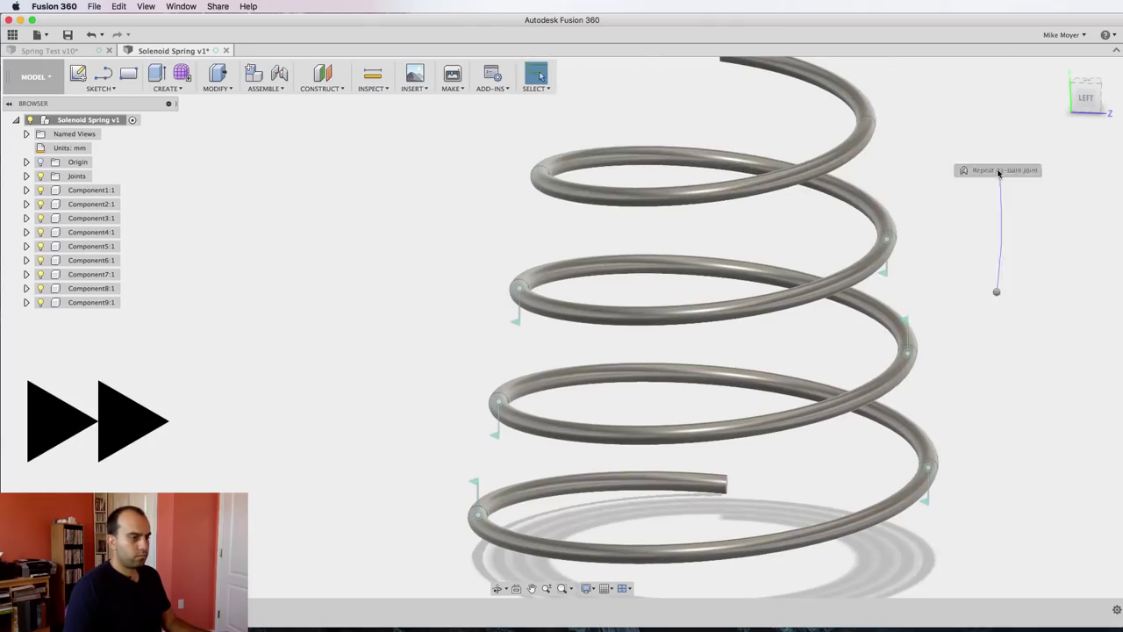
pyautogui.moveTo(997, 292); pyautogui.dragTo(998, 173, button='right')
pyautogui.click(635, 158)
pyautogui.click(631, 200)
pyautogui.click(539, 175)
pyautogui.click(1059, 296)
# Step: Add a revolute As-Built Joint between the eighth coil segment and the top end segment, centred where they meet
pyautogui.moveTo(1007, 242); pyautogui.dragTo(1001, 169, button='right')
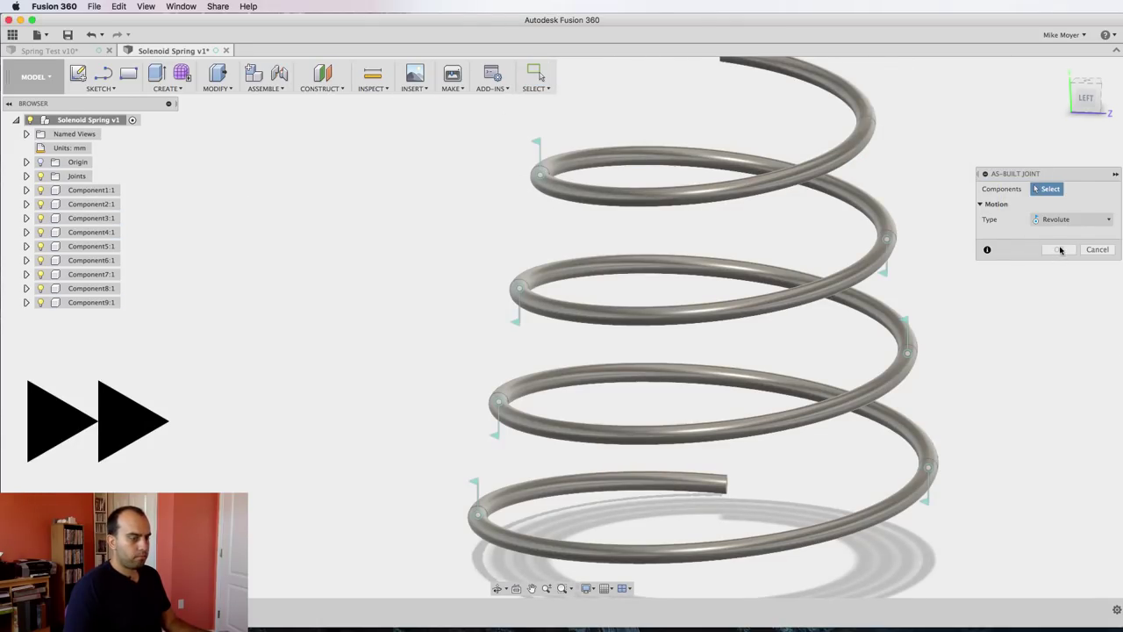
pyautogui.click(823, 163)
pyautogui.click(853, 93)
pyautogui.click(865, 125)
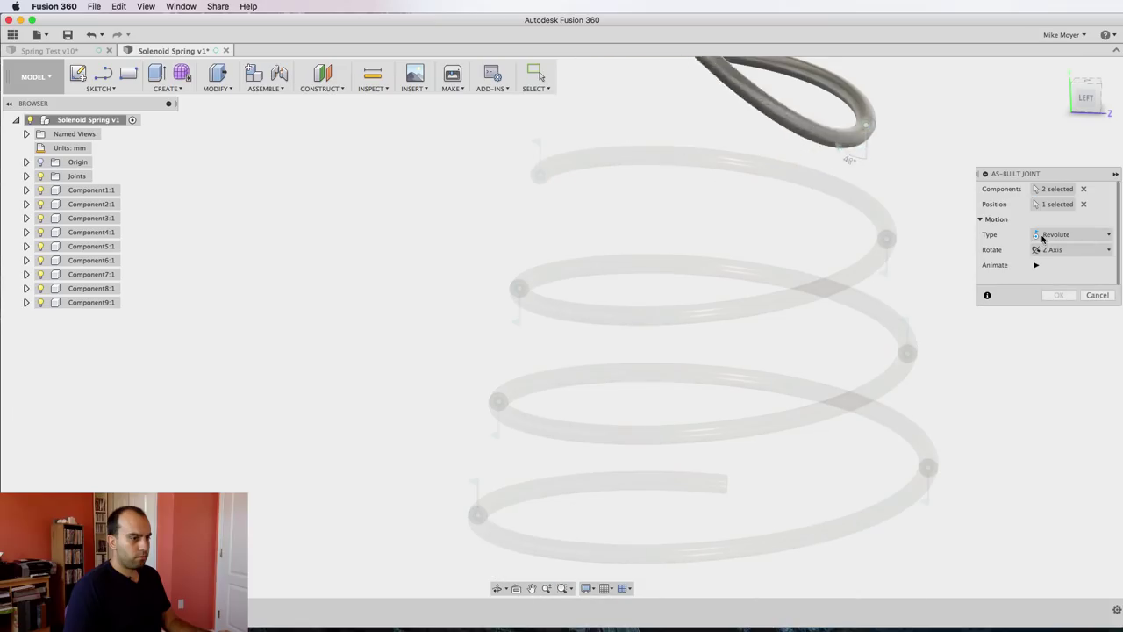
pyautogui.click(1059, 295)
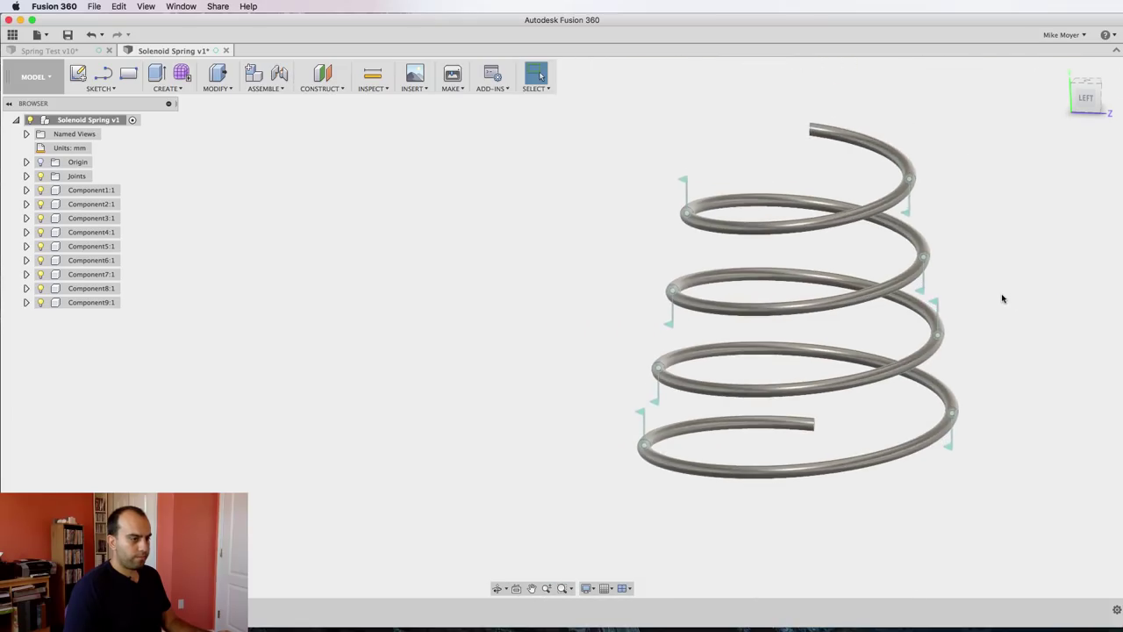
# Step: Identify the component forming the coil's bottom end segment and ground it (Component6)
pyautogui.keyDown('shift'); pyautogui.moveTo(1003, 299); pyautogui.dragTo(887, 254, button='middle'); pyautogui.keyUp('shift')
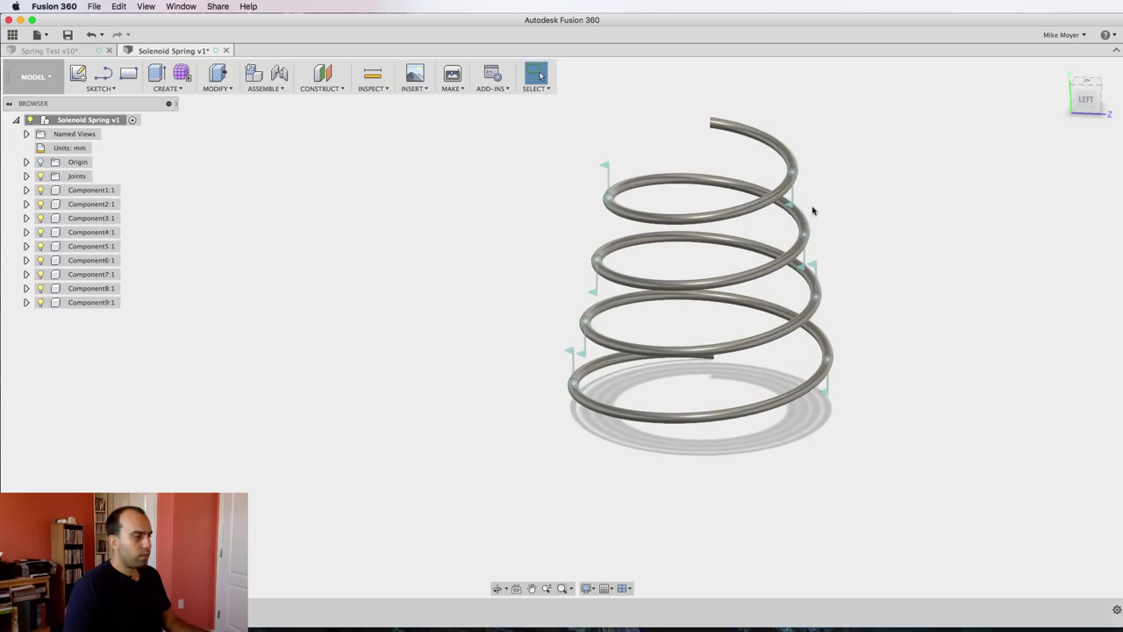
pyautogui.click(104, 305)
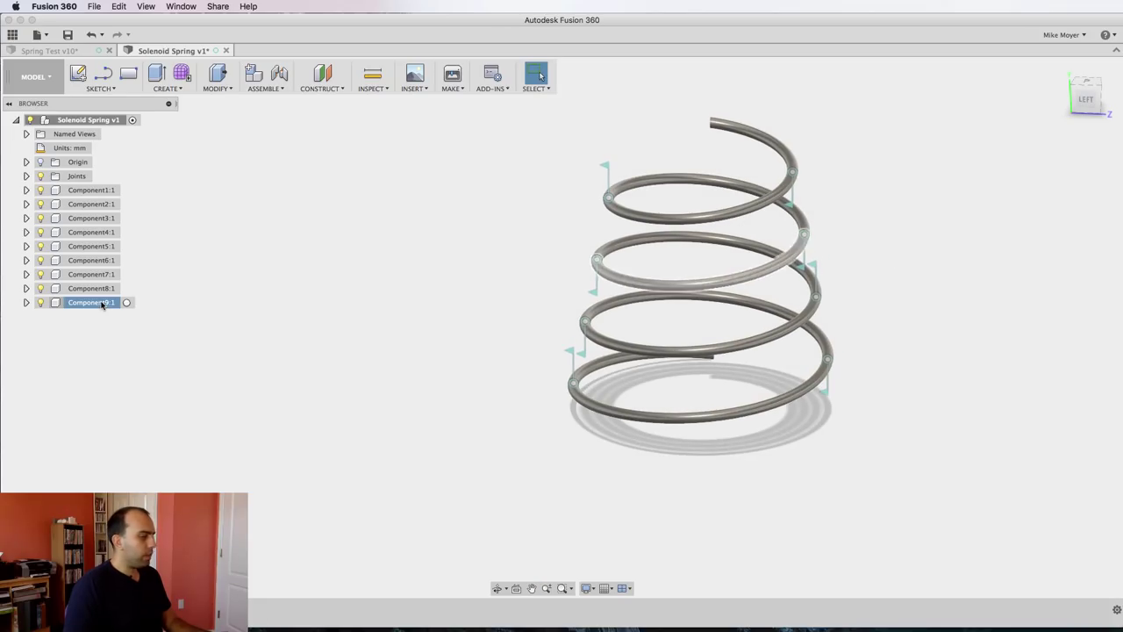
pyautogui.click(585, 370)
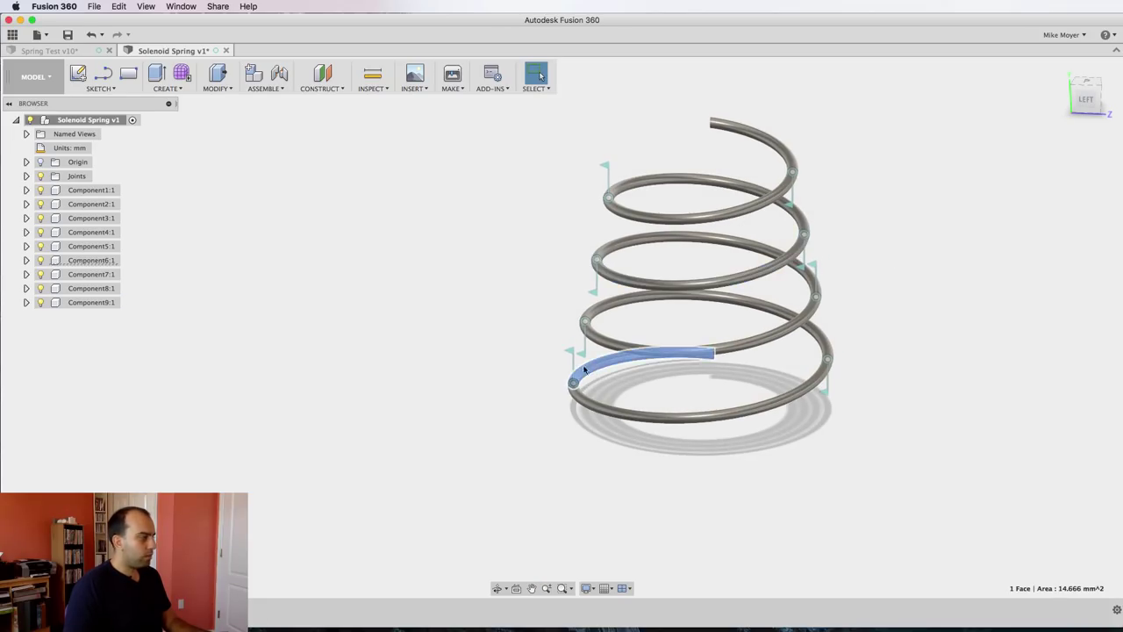
pyautogui.click(107, 258)
pyautogui.rightClick(106, 260)
pyautogui.click(132, 276)
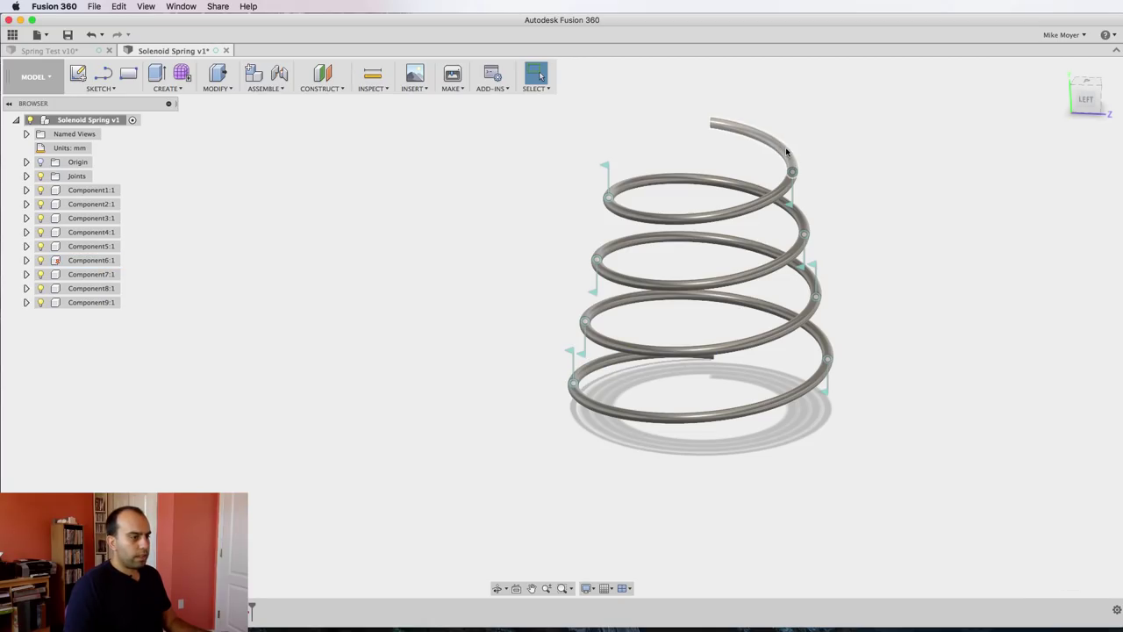
# Step: Test the jointed spring's motion by pulling its top end segment, and revert the coil to its original position
pyautogui.moveTo(786, 151); pyautogui.dragTo(775, 188)
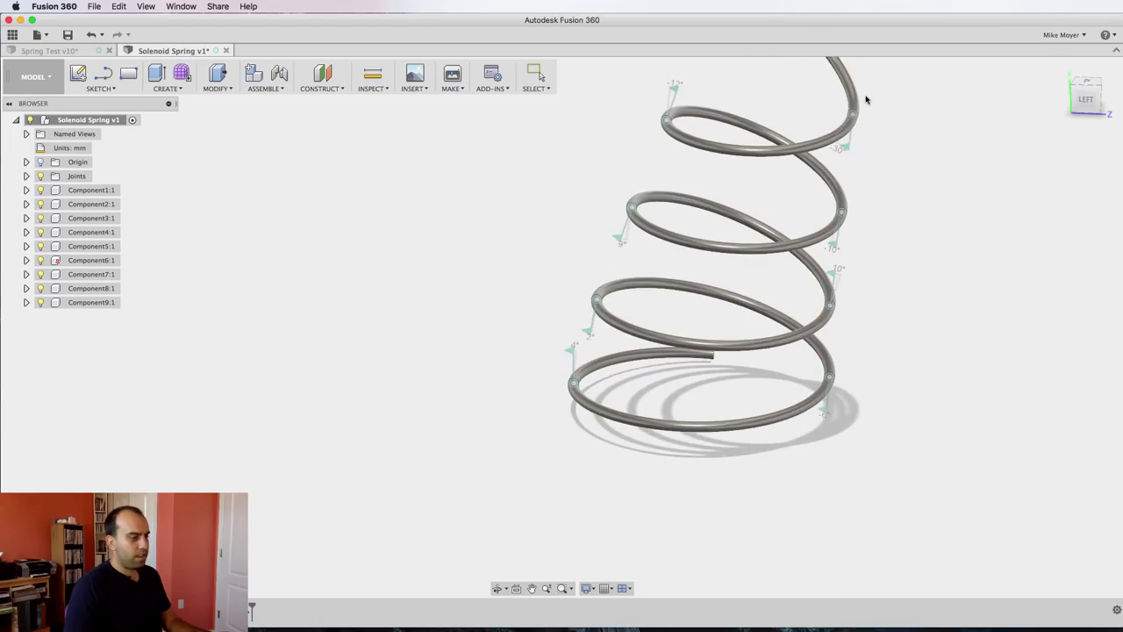
pyautogui.moveTo(866, 99); pyautogui.dragTo(865, 101)
pyautogui.click(596, 76)
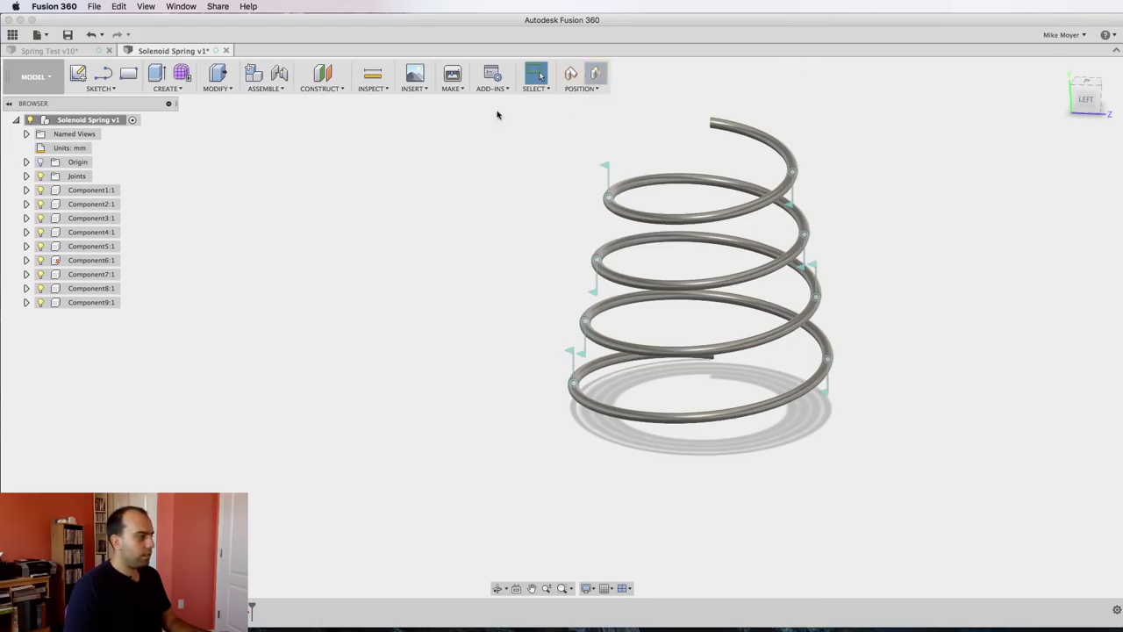
# Step: Unground the component forming the coil's bottom end segment (Component6)
pyautogui.rightClick(97, 261)
pyautogui.click(121, 275)
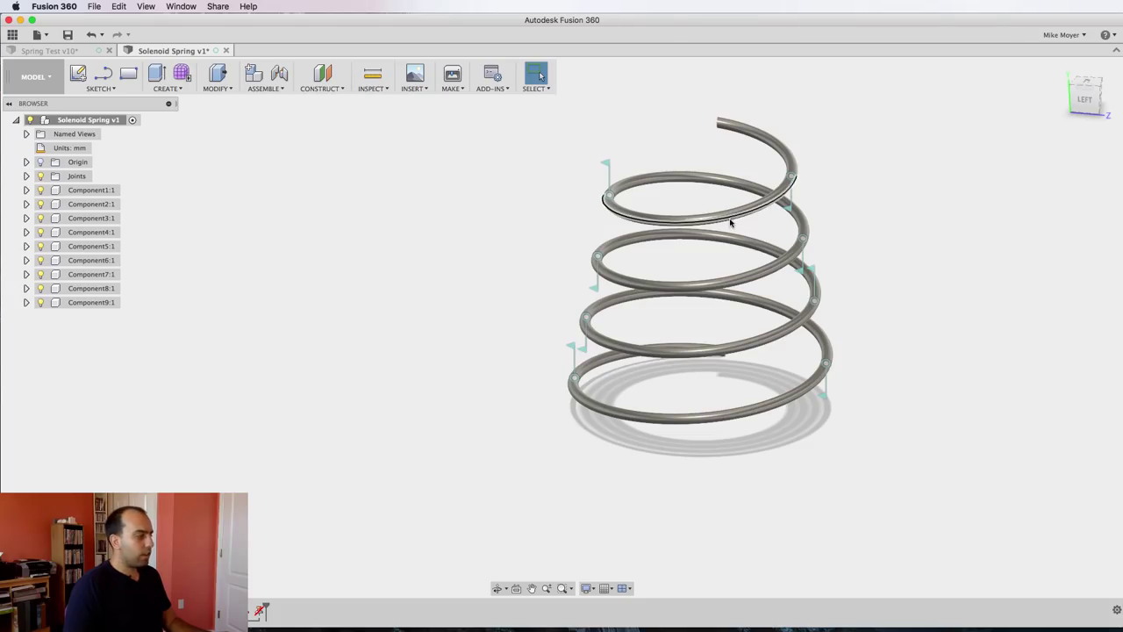
# Step: Sketch a 15 mm diameter circle centred on the origin, on the horizontal plane at the coil's base
pyautogui.click(78, 74)
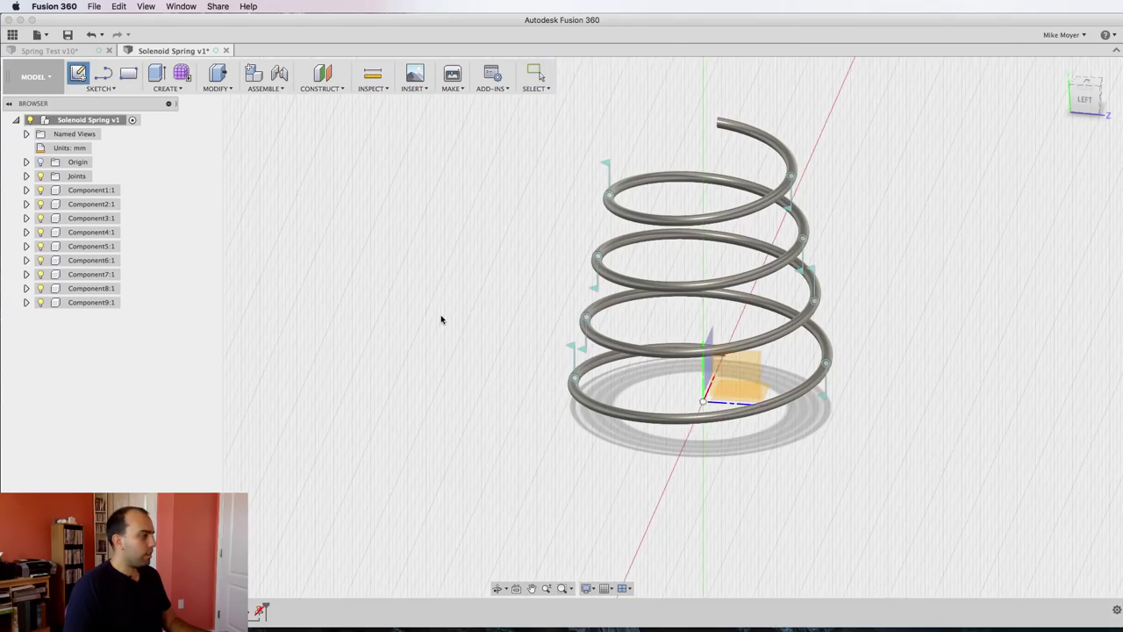
pyautogui.click(632, 427)
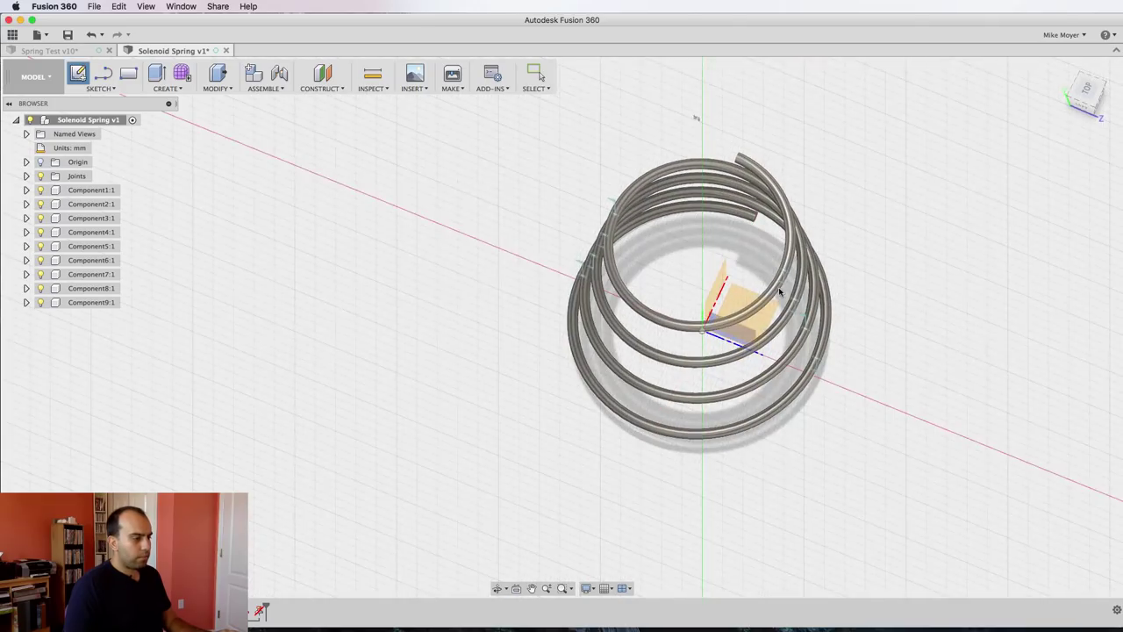
pyautogui.press('c')
pyautogui.click(514, 292)
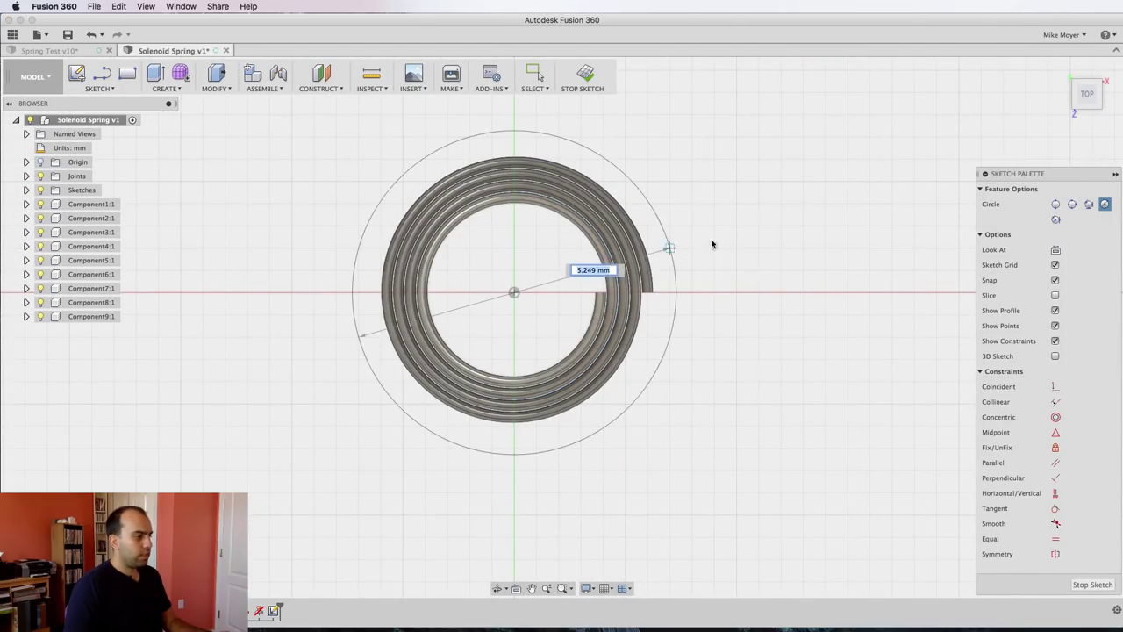
pyautogui.write('15')
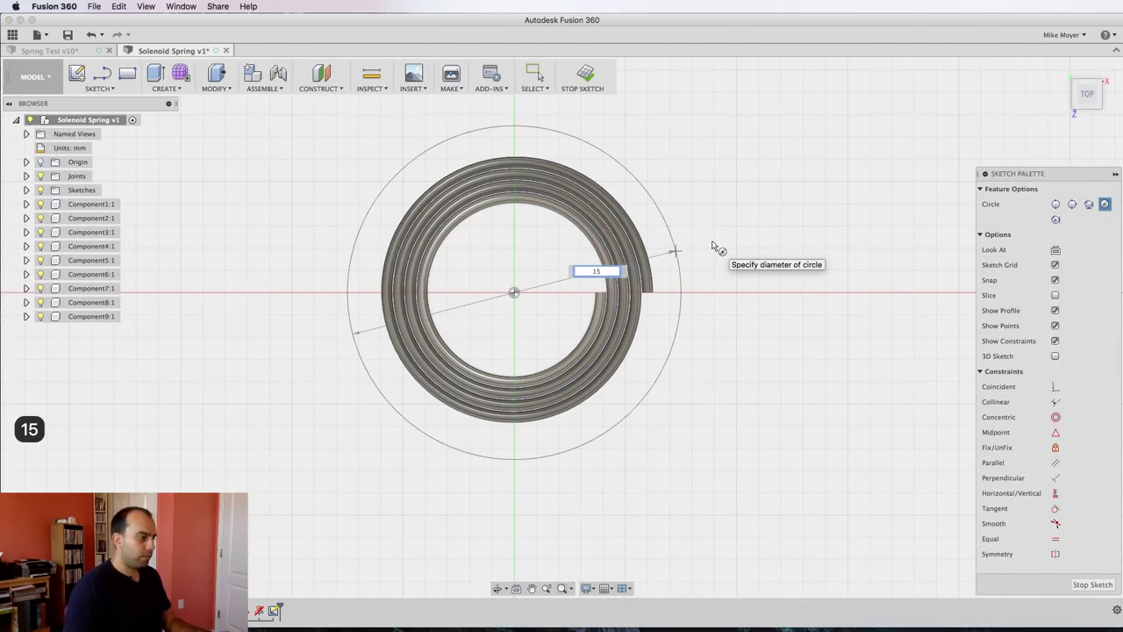
pyautogui.press('Return')
# Step: Extrude the circle 1 mm downward (-1.00 mm) as a new component to form a base disc beneath the coil
pyautogui.press('e')
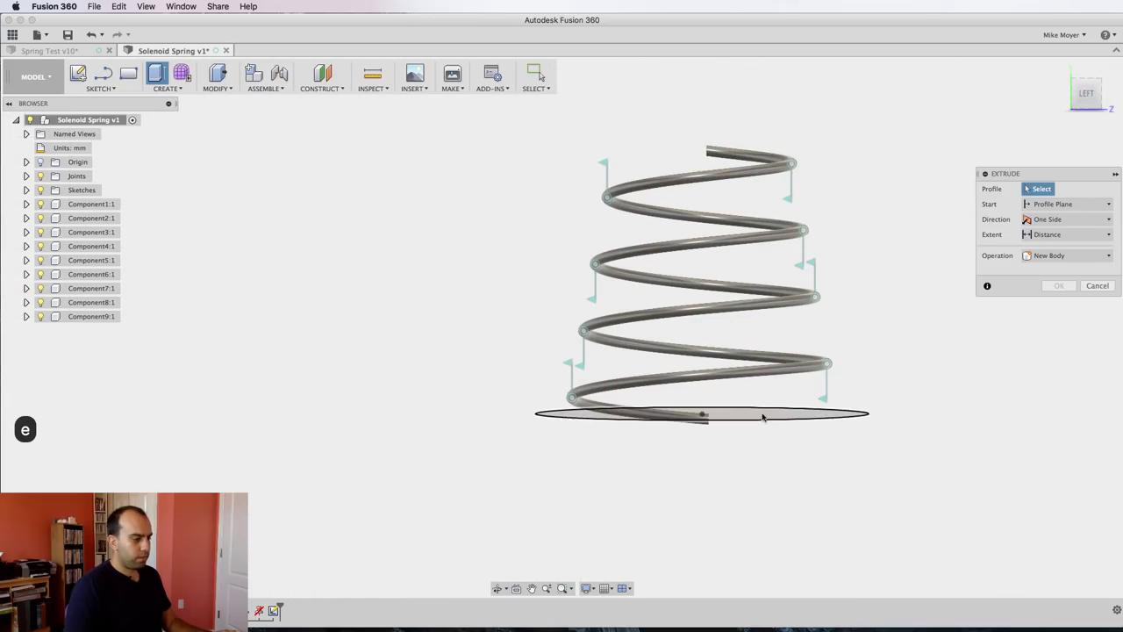
pyautogui.click(763, 414)
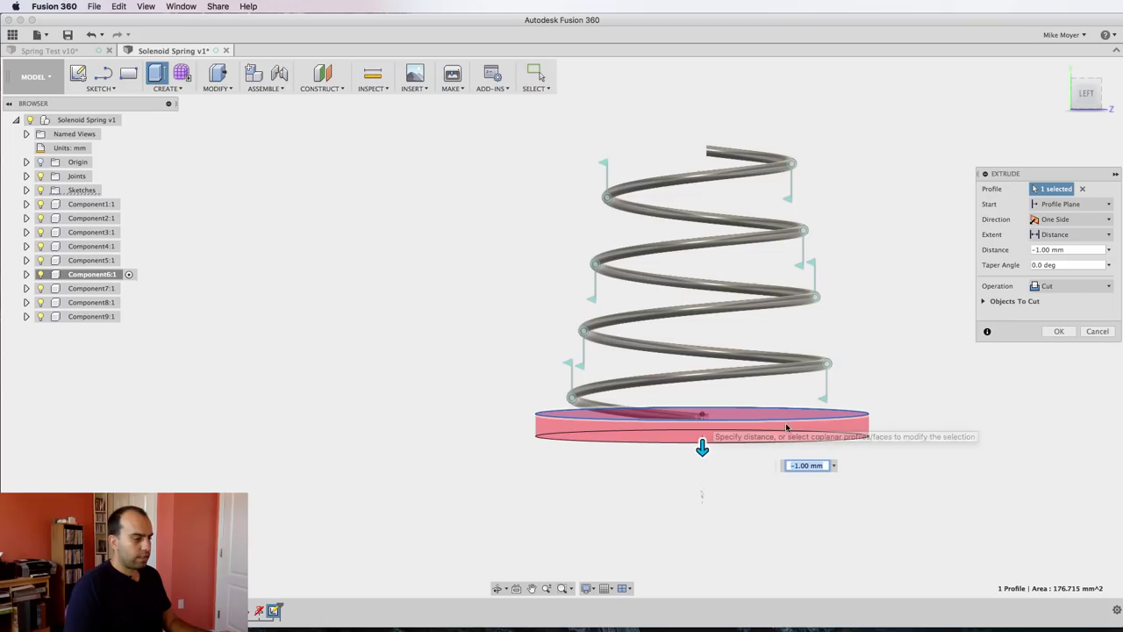
pyautogui.click(1060, 286)
pyautogui.click(1064, 350)
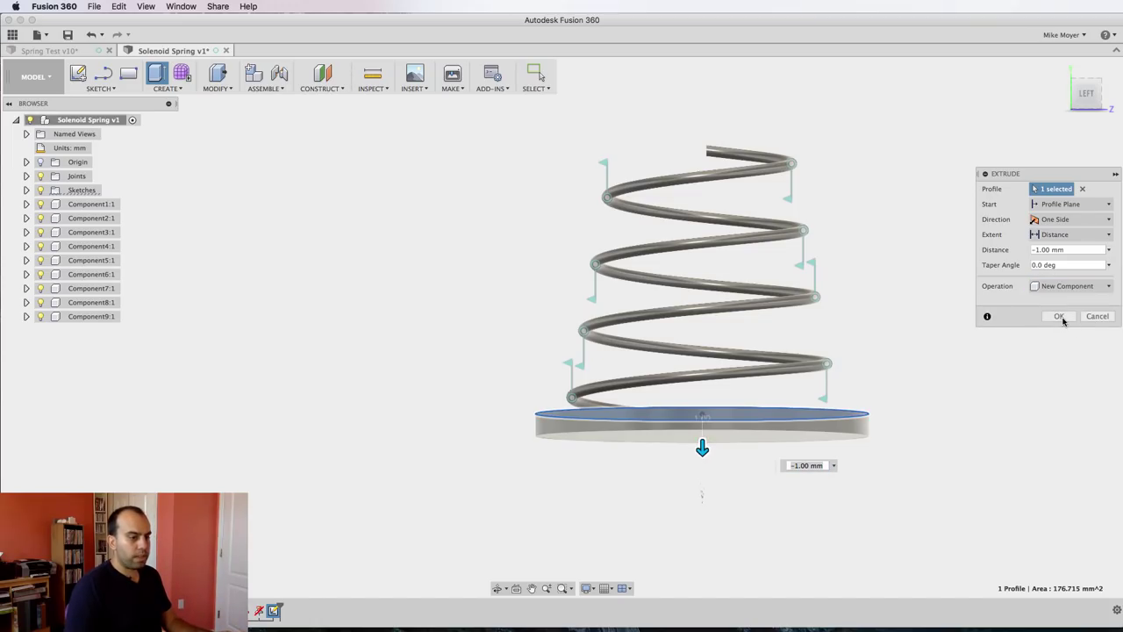
pyautogui.click(1059, 317)
# Step: Rename the new base disc component as Bottom
pyautogui.click(102, 330)
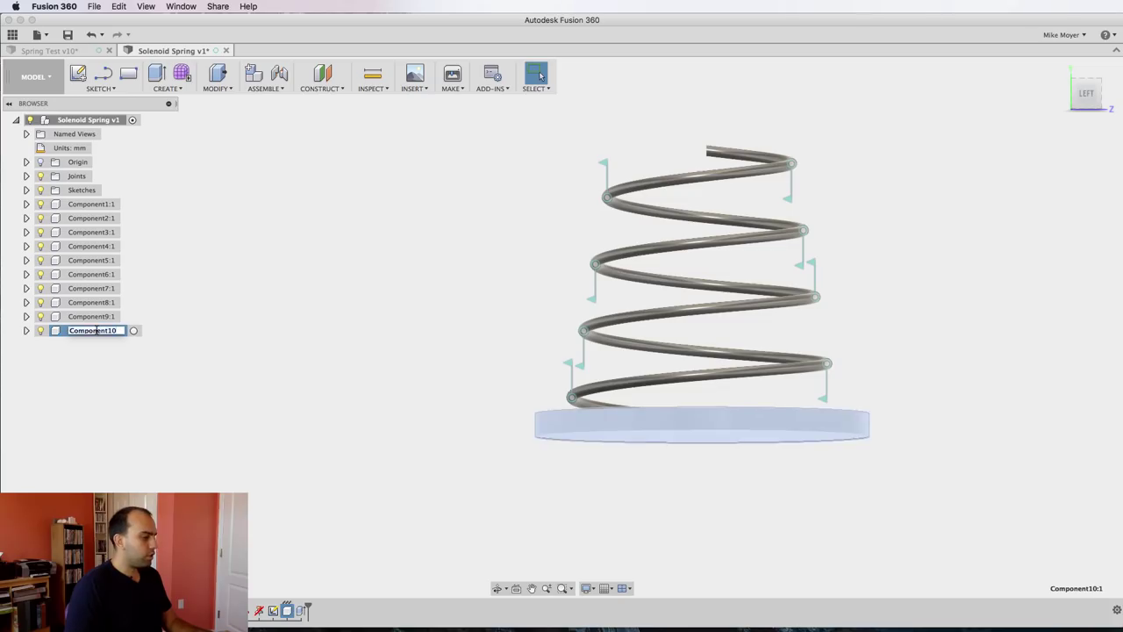
pyautogui.doubleClick(99, 330)
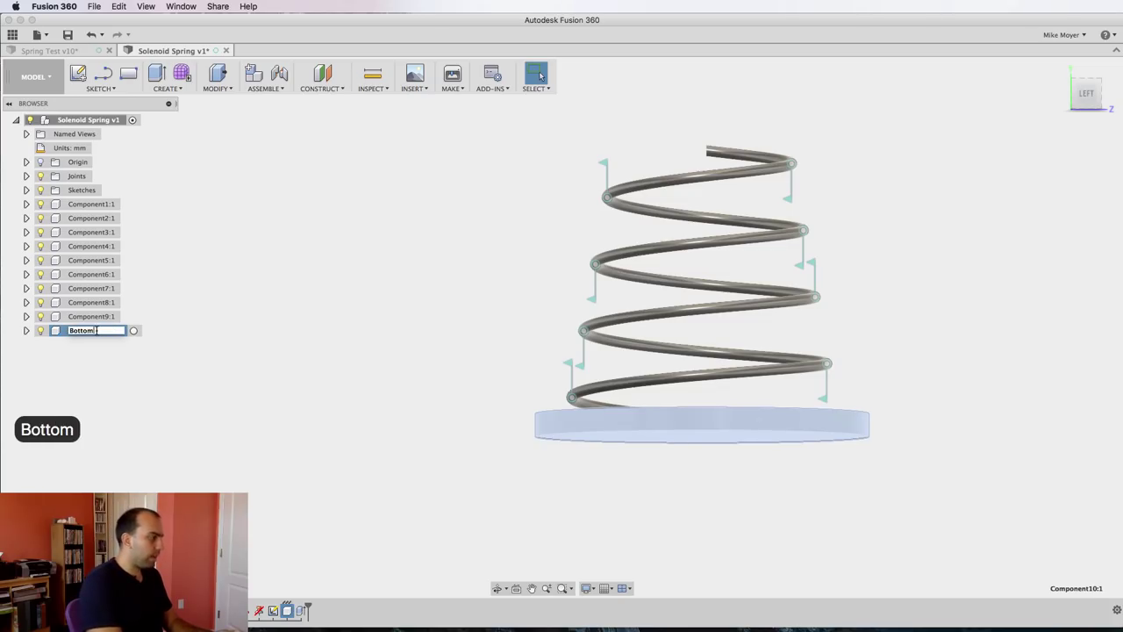
pyautogui.write('Bottom')
pyautogui.press('Return')
pyautogui.click(212, 361)
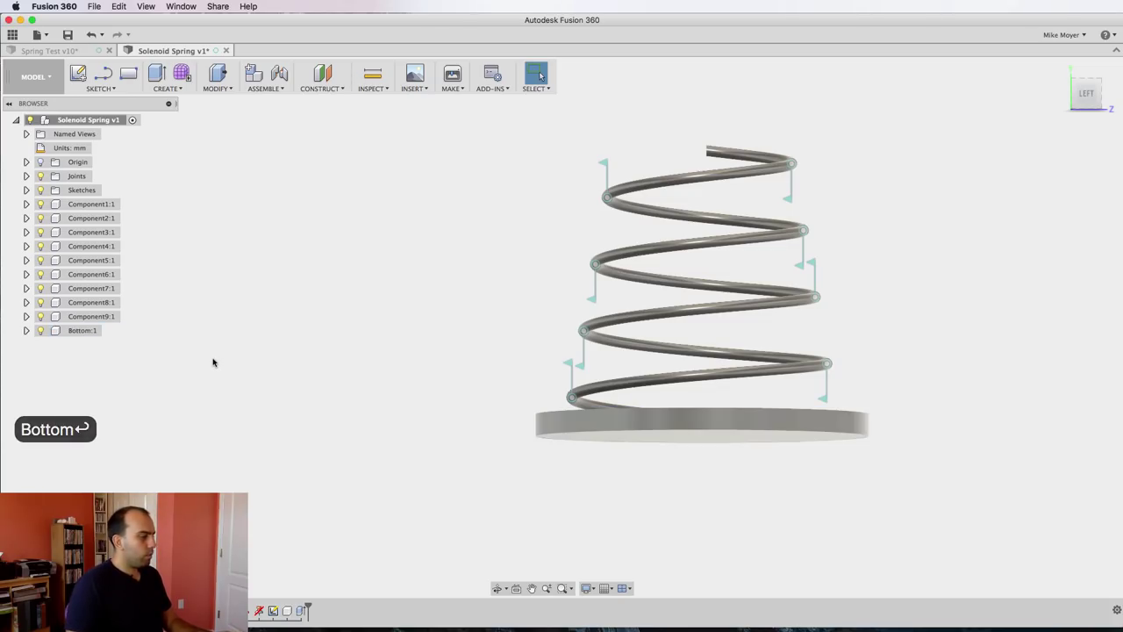
# Step: Copy the Bottom disc, paste it as a new independent component, and move the copy up 13 mm along Y above the coil
pyautogui.rightClick(83, 331)
pyautogui.click(131, 494)
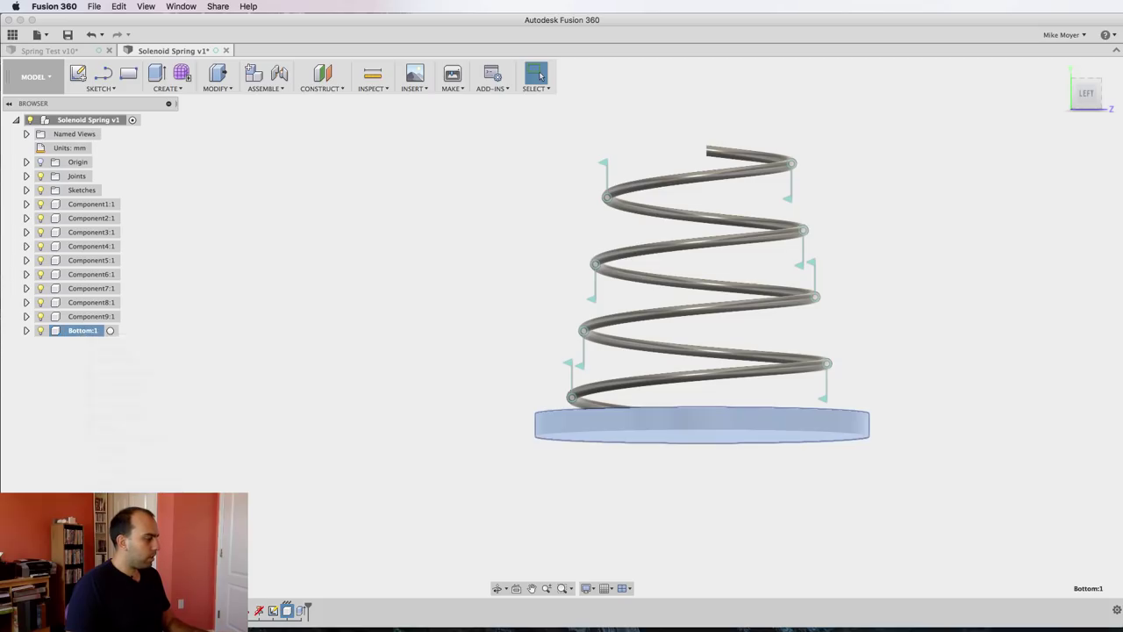
pyautogui.rightClick(95, 127)
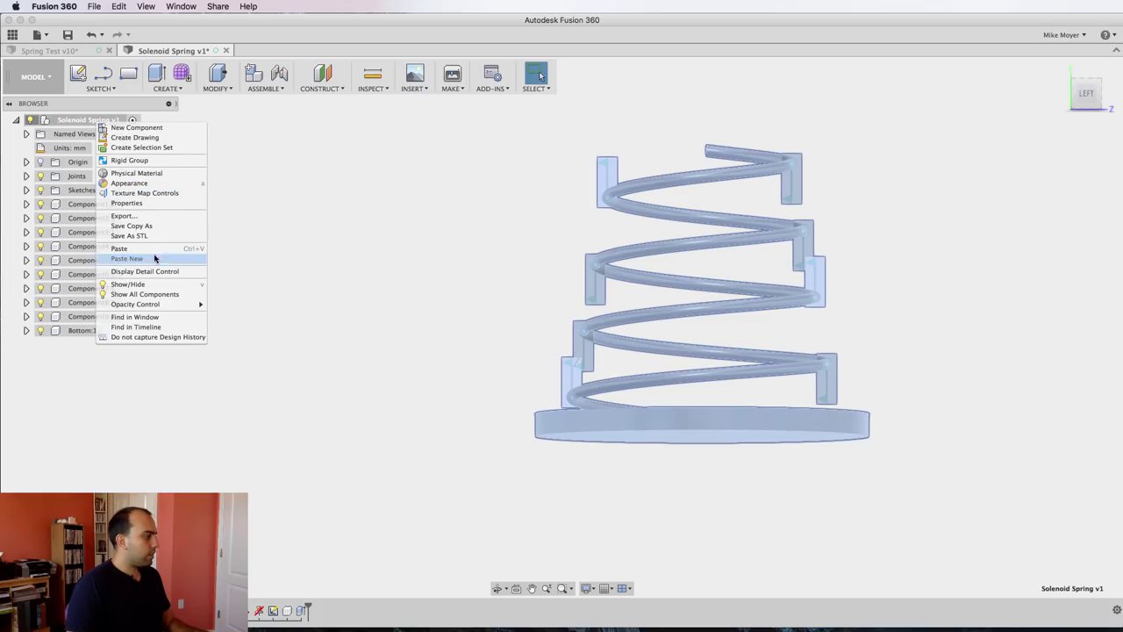
pyautogui.click(159, 265)
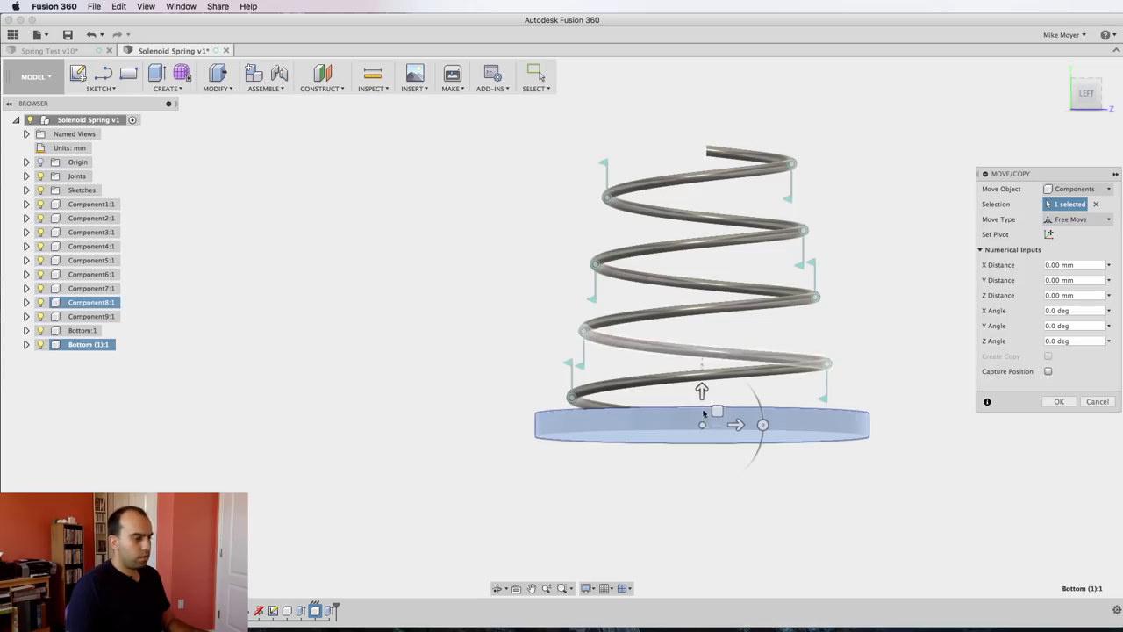
pyautogui.moveTo(701, 390); pyautogui.dragTo(713, 109)
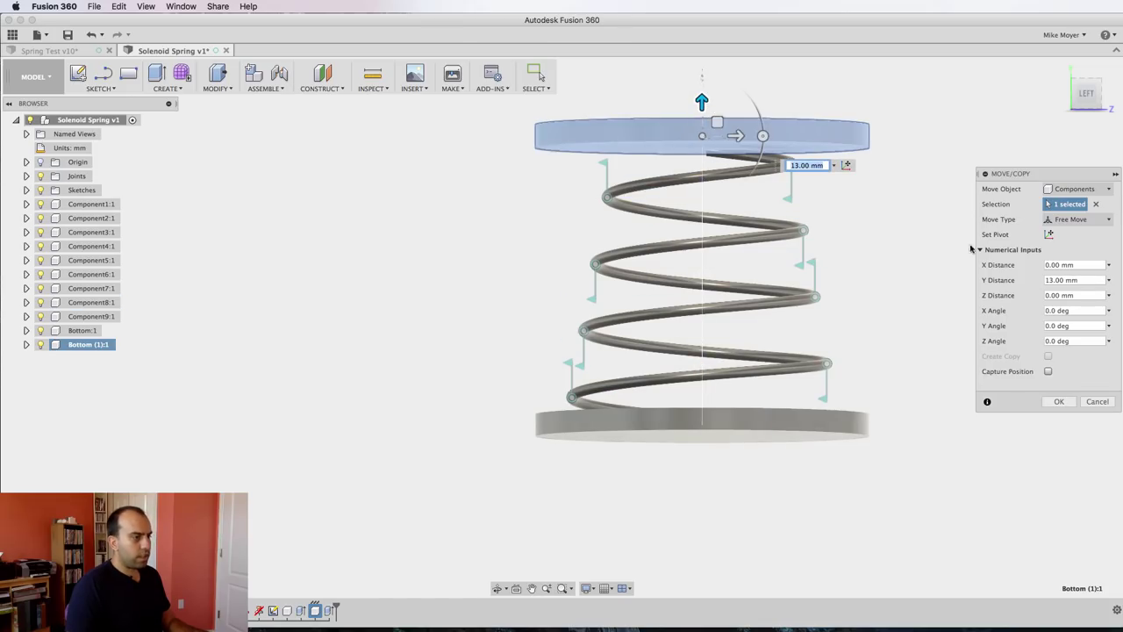
pyautogui.click(1059, 401)
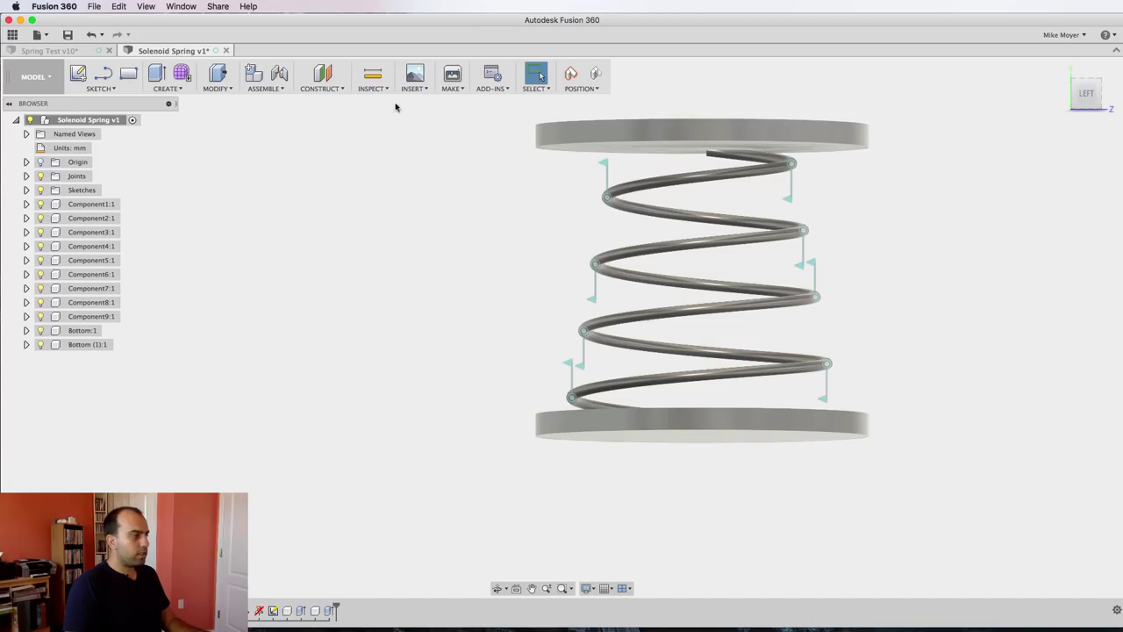
# Step: Capture the moved disc's position and add a rigid As-Built Joint between the upper disc and the coil's top end segment
pyautogui.click(266, 89)
pyautogui.click(289, 123)
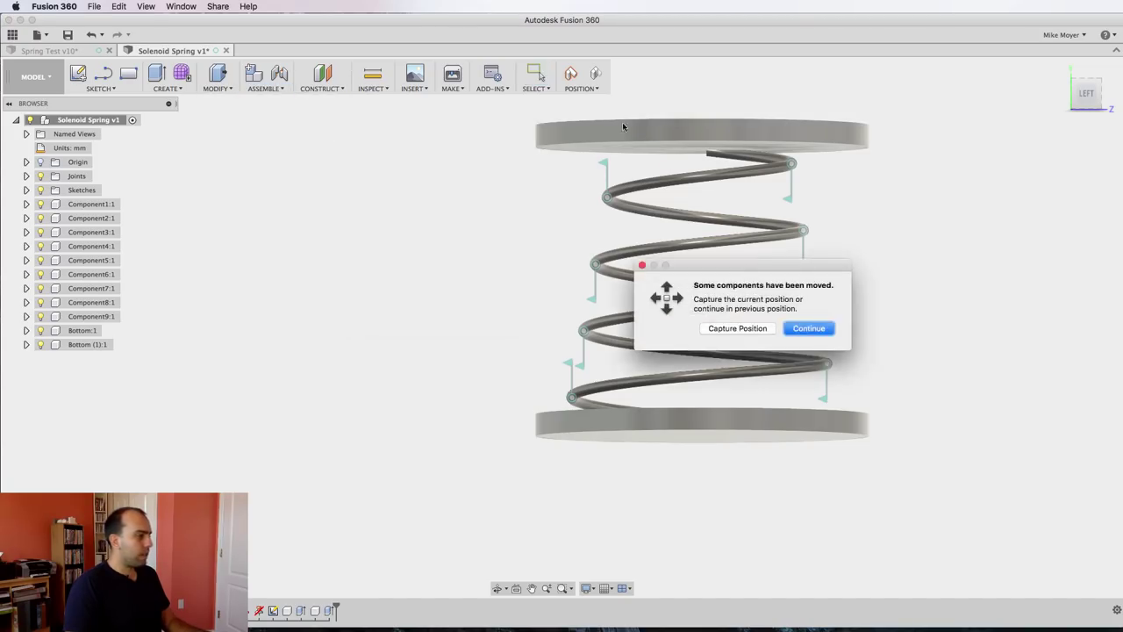
pyautogui.click(739, 328)
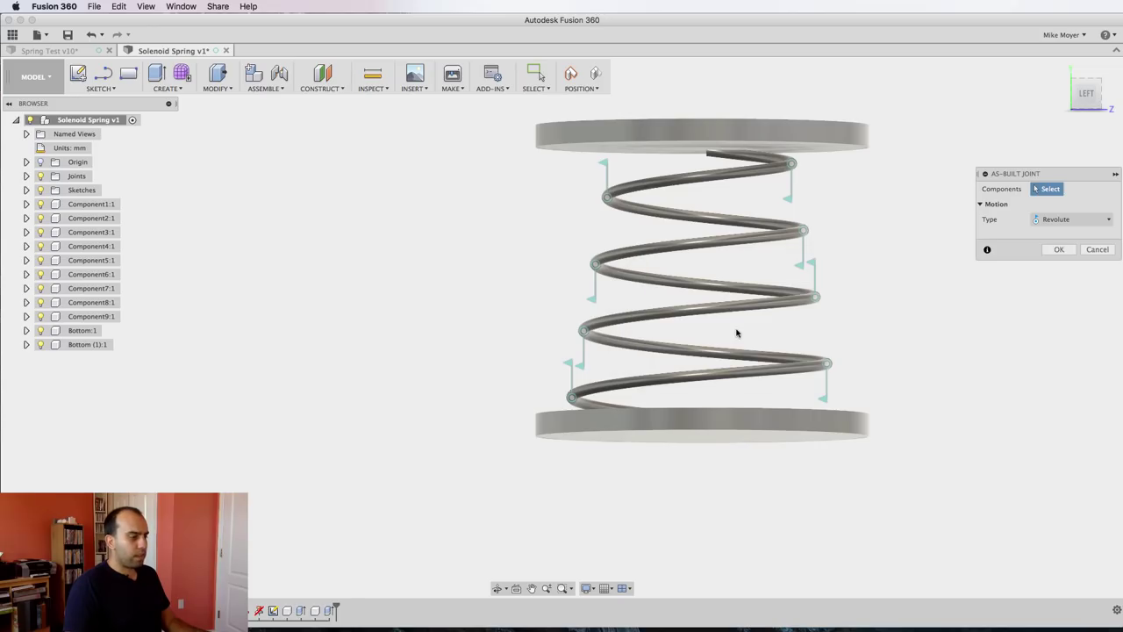
pyautogui.click(745, 136)
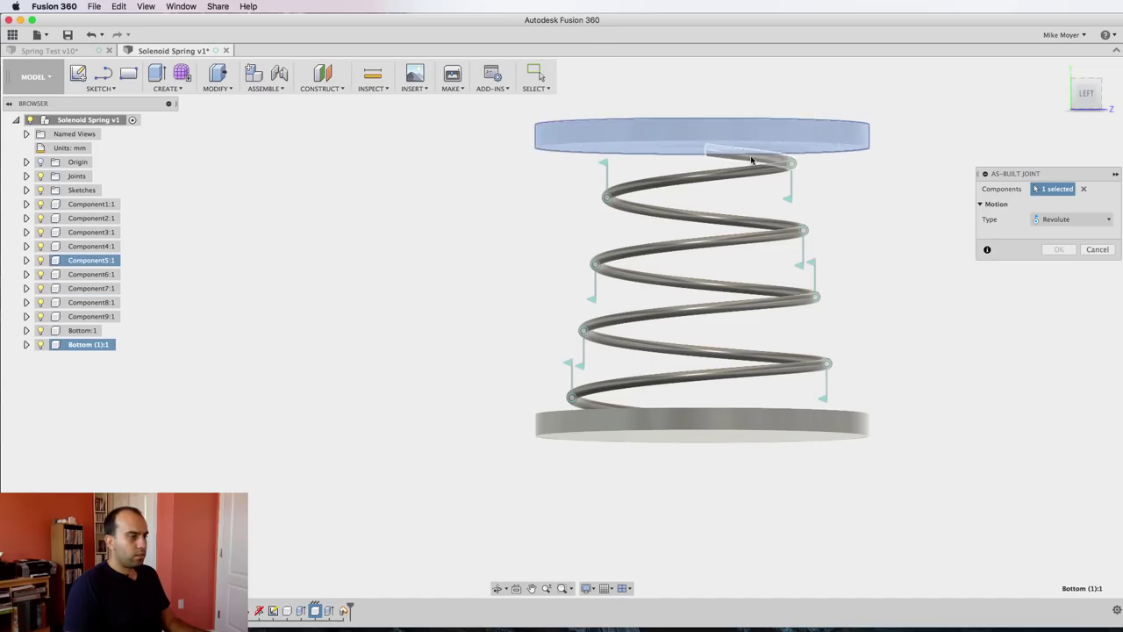
pyautogui.click(765, 159)
pyautogui.click(1074, 235)
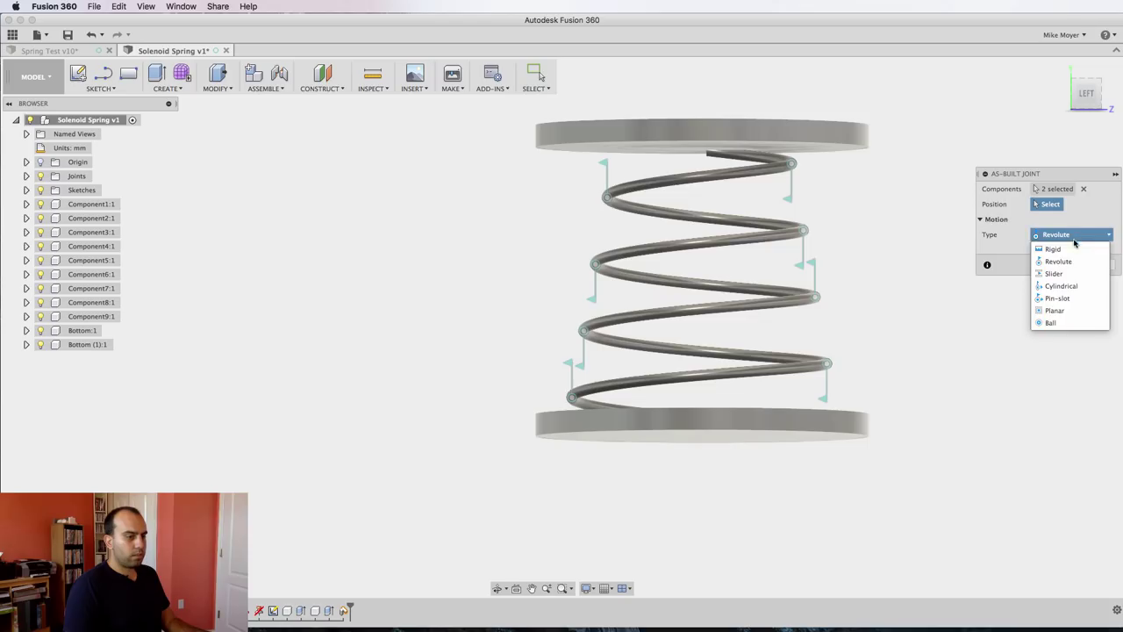
pyautogui.click(1072, 249)
pyautogui.click(1059, 265)
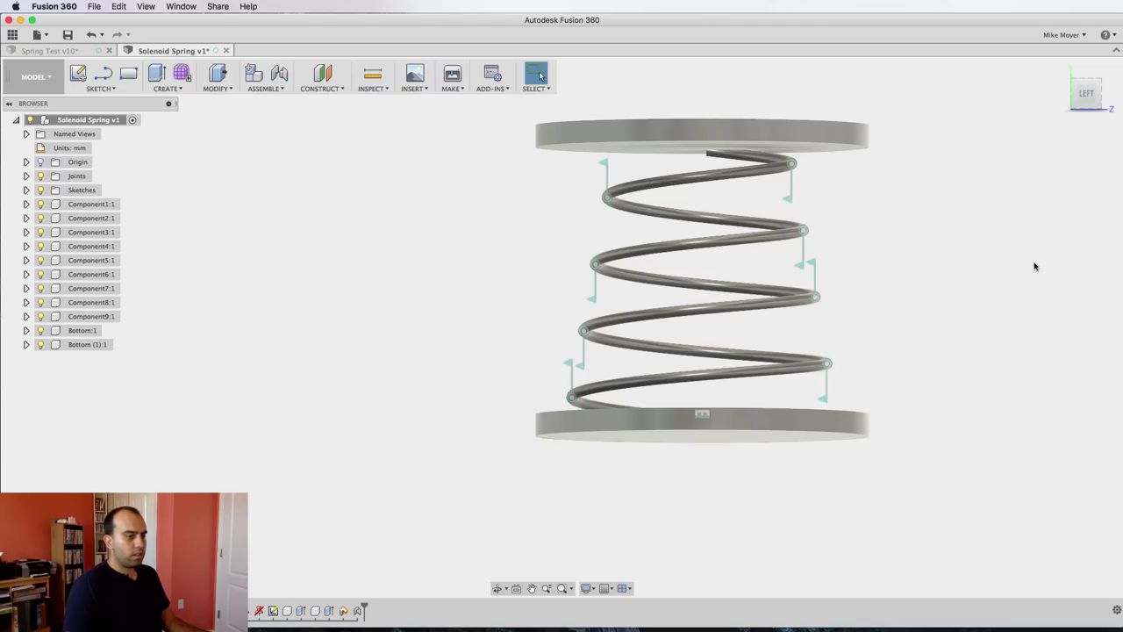
# Step: Add a rigid As-Built Joint between the Bottom disc and the coil's bottom end segment
pyautogui.hotkey('shift', 'j')
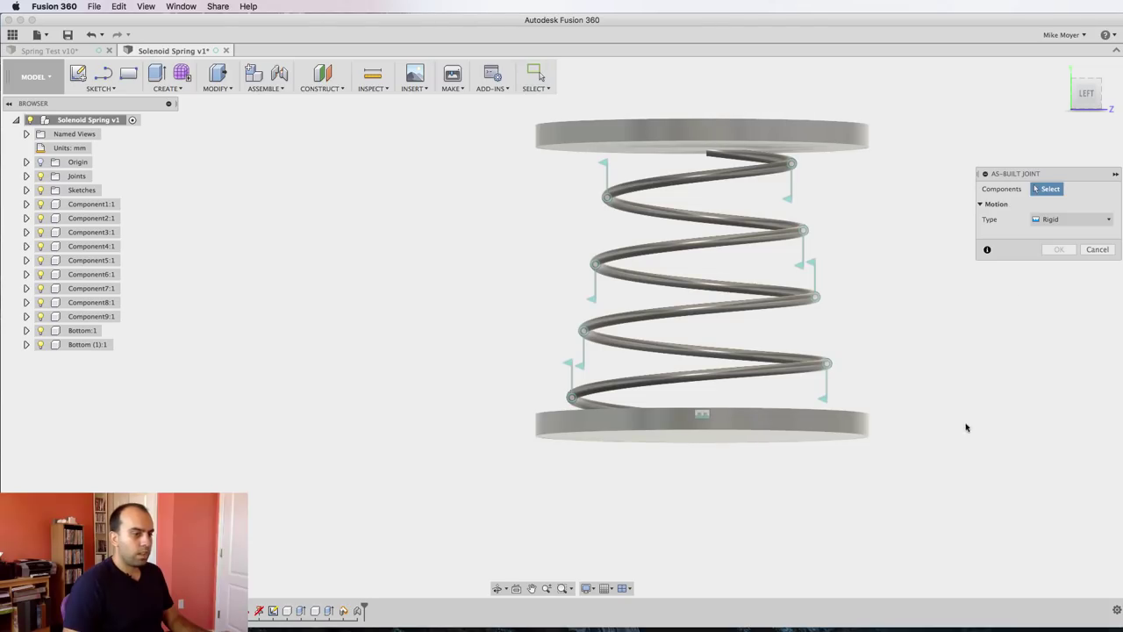
pyautogui.click(729, 430)
pyautogui.keyDown('shift'); pyautogui.moveTo(635, 480); pyautogui.dragTo(725, 509, button='middle'); pyautogui.keyUp('shift')
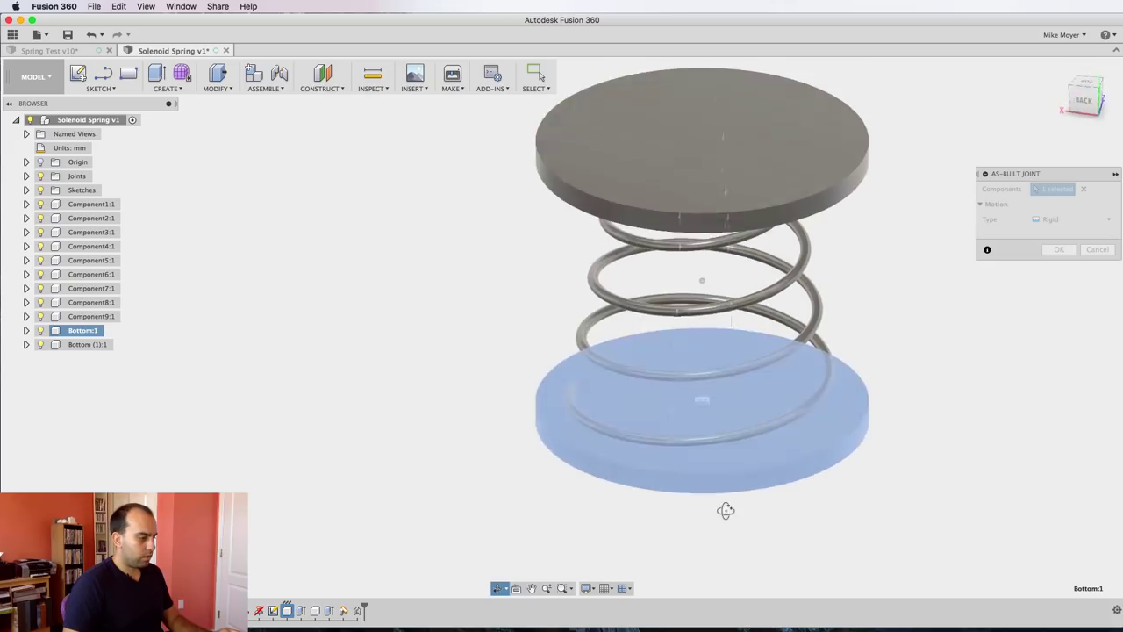
pyautogui.click(575, 414)
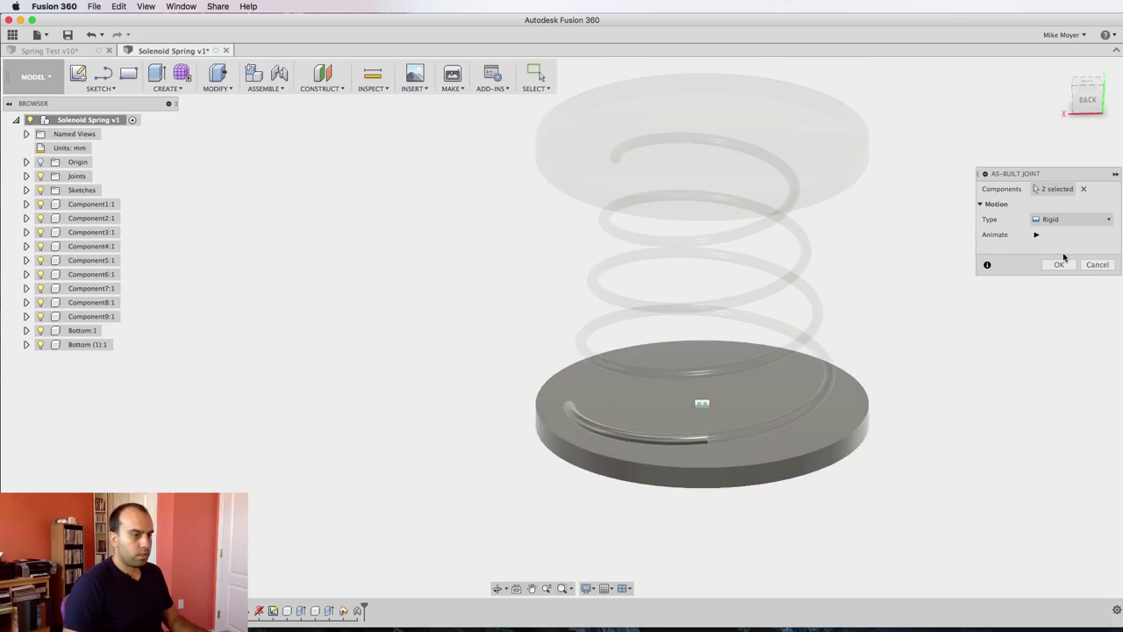
pyautogui.click(1059, 265)
# Step: Add a slider As-Built Joint between the upper and lower discs, positioned at the centre of the upper disc's top face and sliding along the Z axis
pyautogui.keyDown('shift'); pyautogui.moveTo(997, 330); pyautogui.dragTo(933, 300, button='middle'); pyautogui.keyUp('shift')
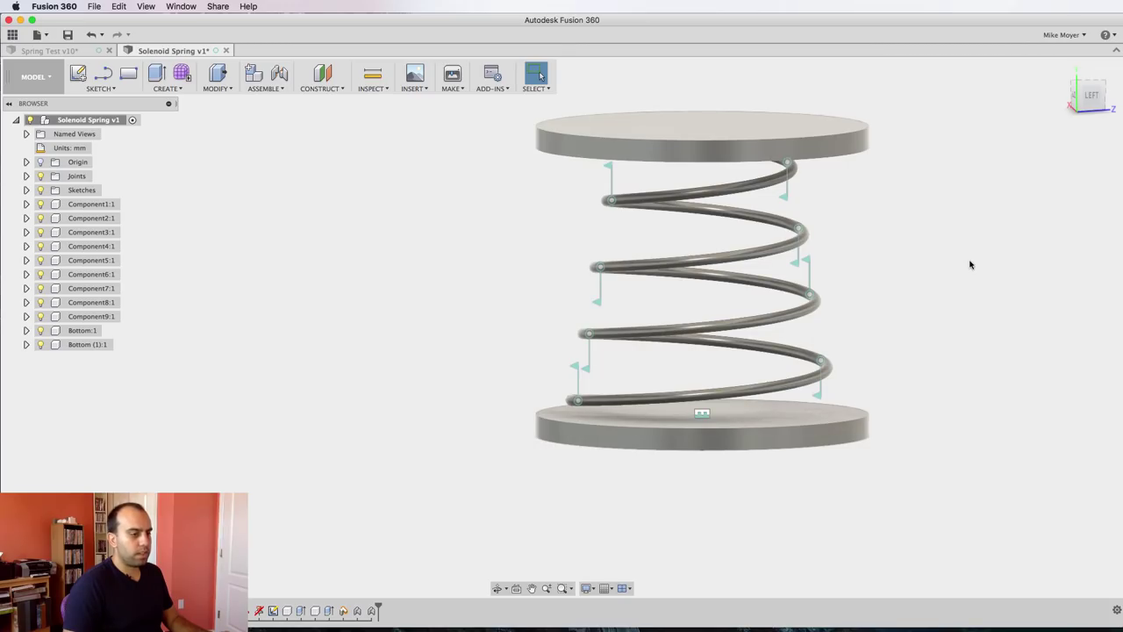
pyautogui.moveTo(977, 223); pyautogui.dragTo(977, 223, button='right')
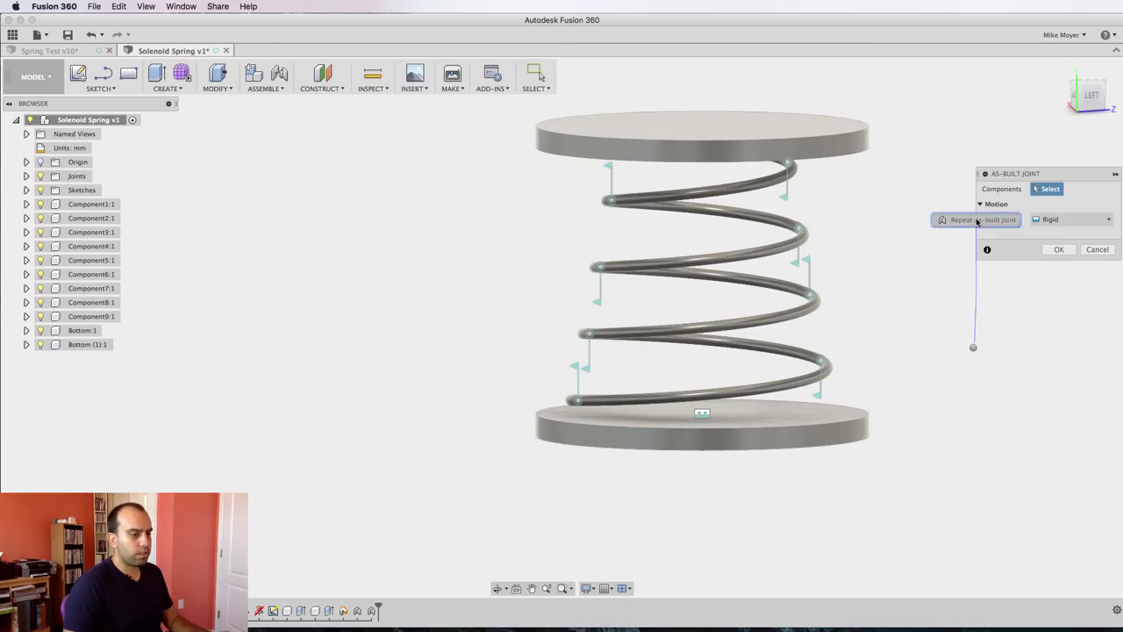
pyautogui.click(760, 146)
pyautogui.click(777, 447)
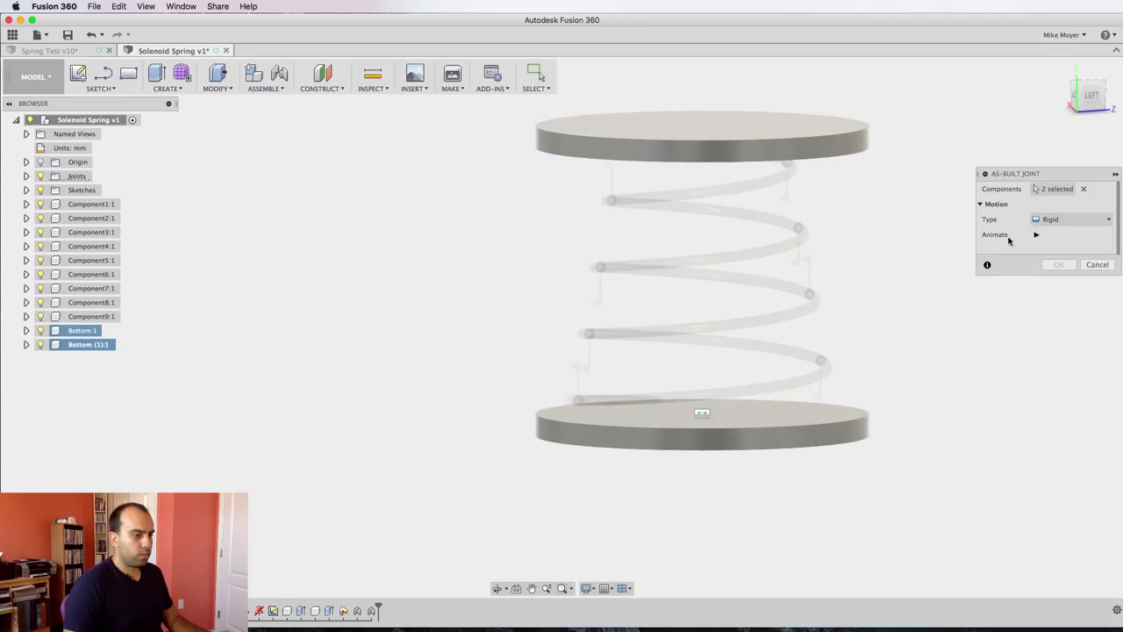
pyautogui.click(1072, 219)
pyautogui.click(1071, 249)
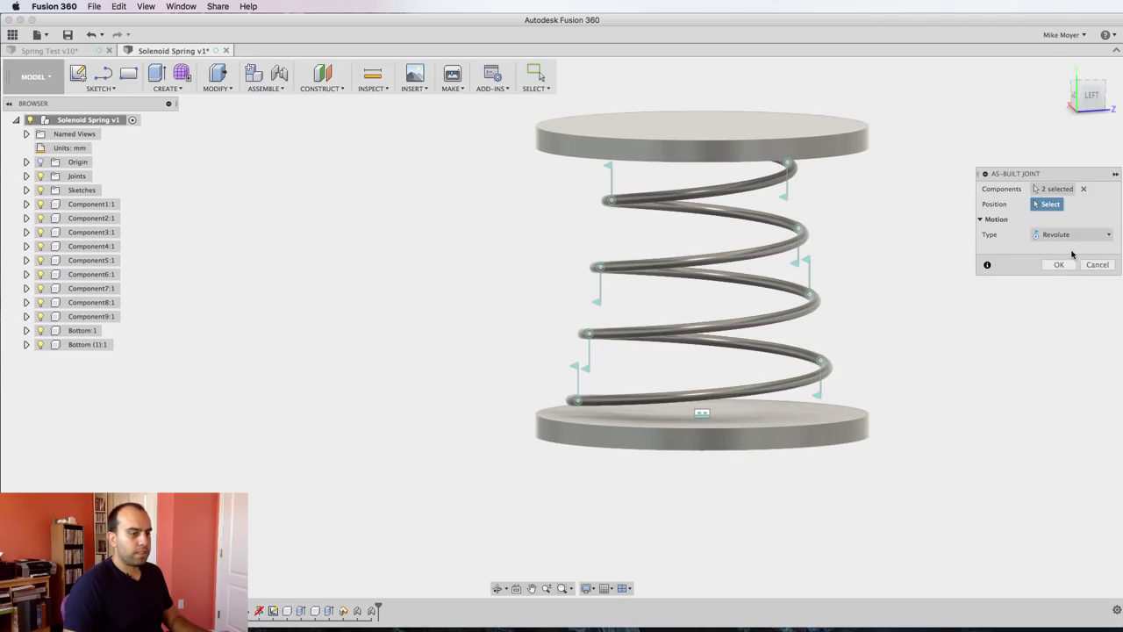
pyautogui.click(1072, 235)
pyautogui.click(1062, 273)
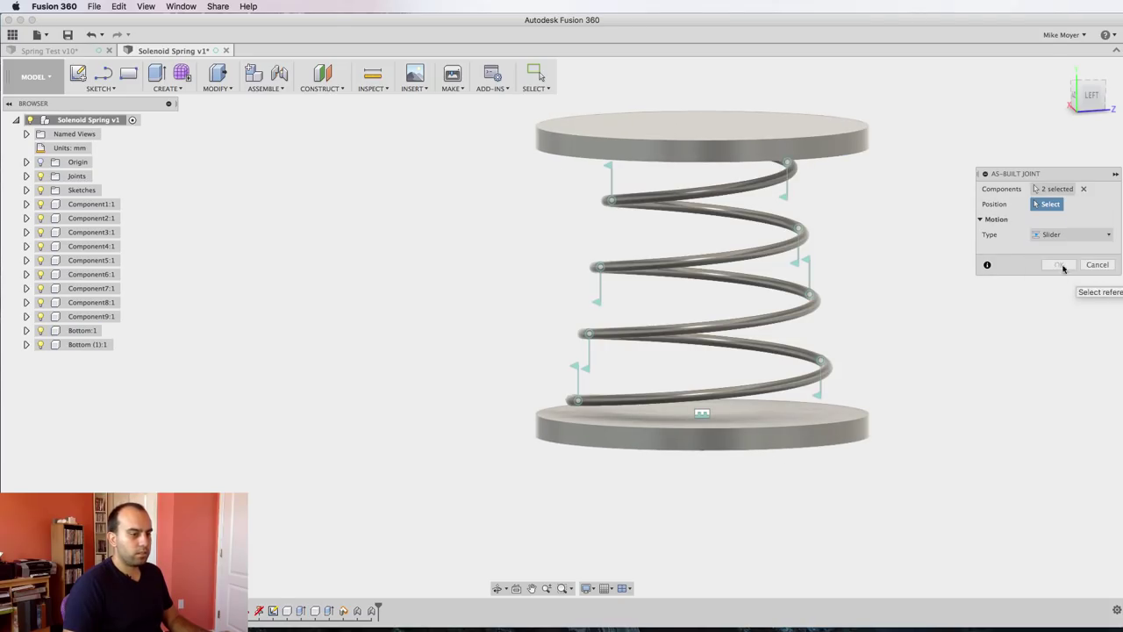
pyautogui.click(704, 127)
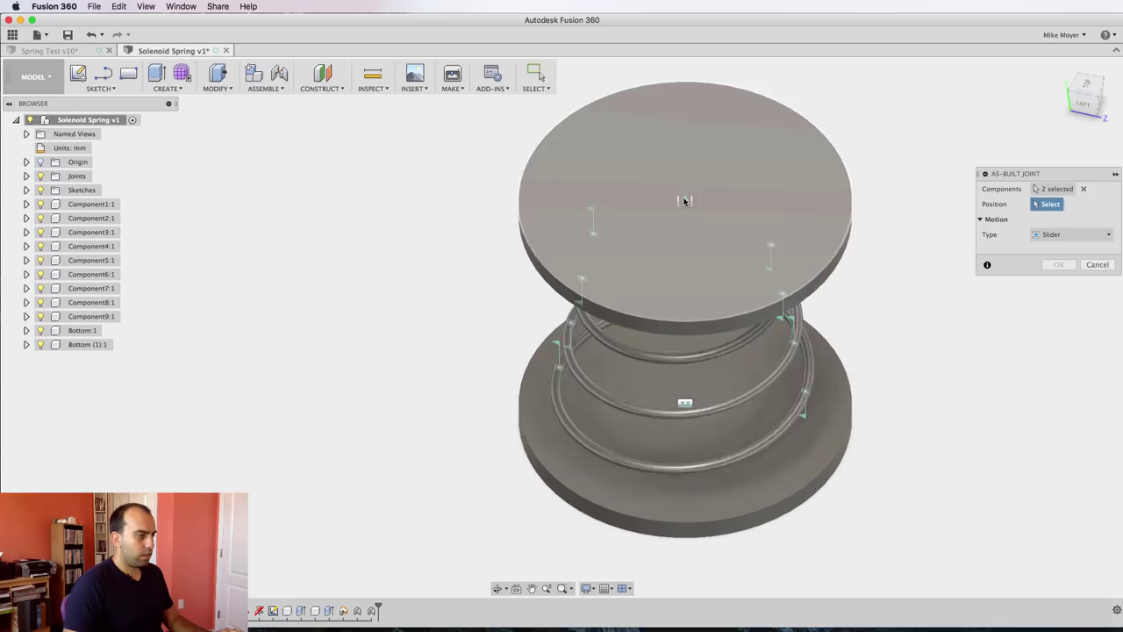
pyautogui.click(686, 201)
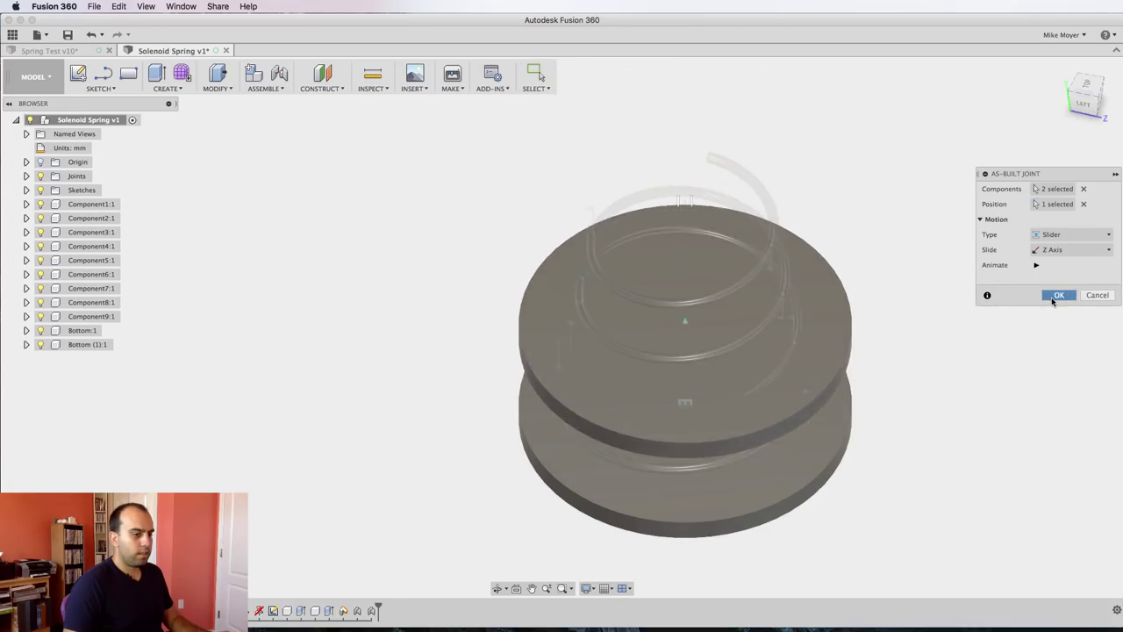
pyautogui.press('Return')
# Step: Test the spring assembly's motion by pulling the upper disc downward, and undo the move
pyautogui.keyDown('shift'); pyautogui.moveTo(948, 348); pyautogui.dragTo(943, 330, button='middle'); pyautogui.keyUp('shift')
pyautogui.moveTo(739, 221); pyautogui.dragTo(738, 275)
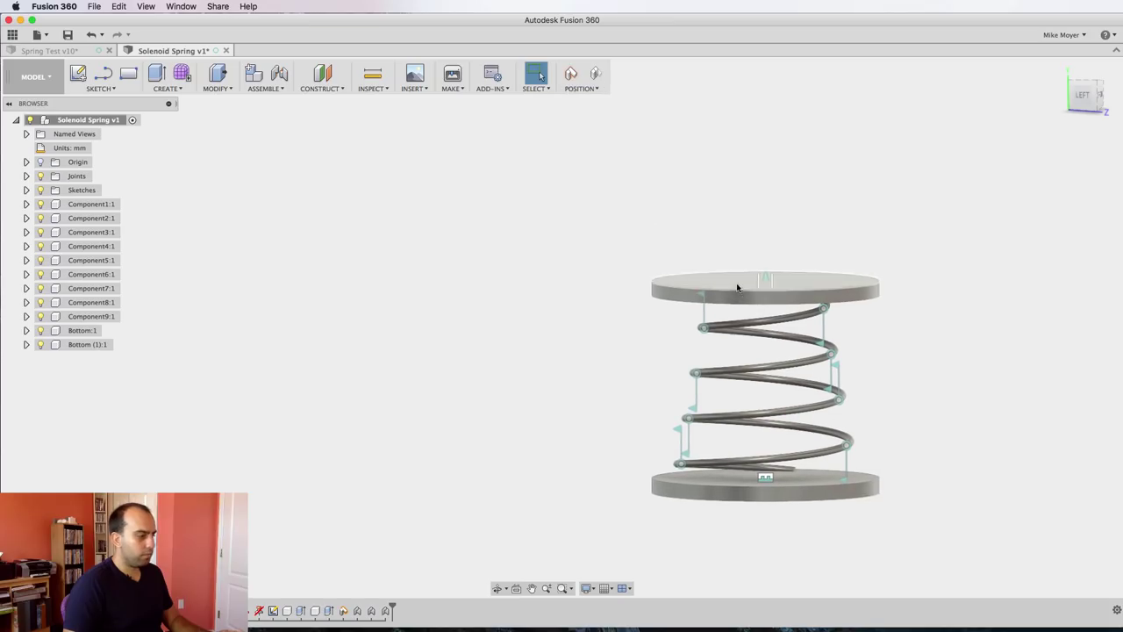
pyautogui.press('super+z')
# Step: Rename the upper disc component, Bottom (1), as Top
pyautogui.click(91, 343)
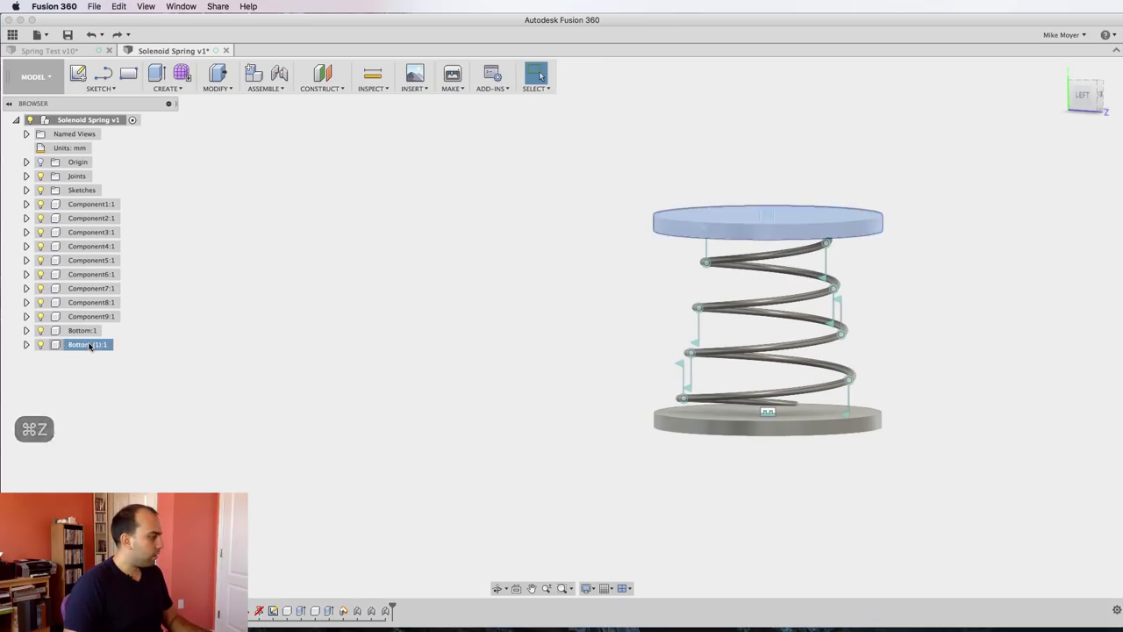
pyautogui.write('Top')
pyautogui.press('Return')
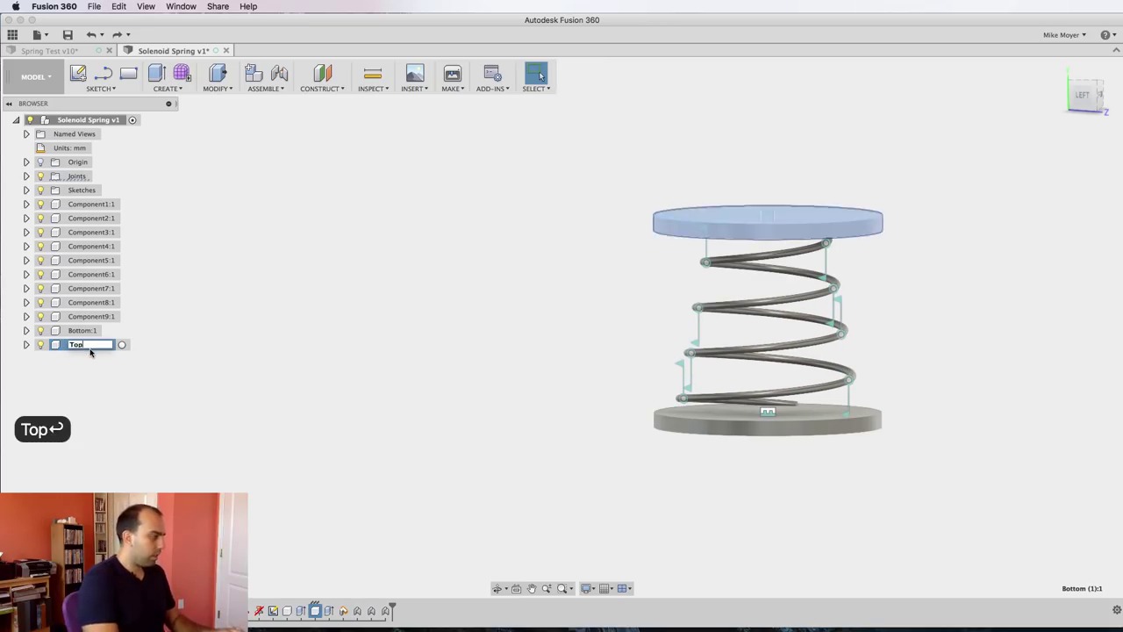
# Step: Ground the Bottom disc component so it stays fixed in the assembly
pyautogui.rightClick(79, 332)
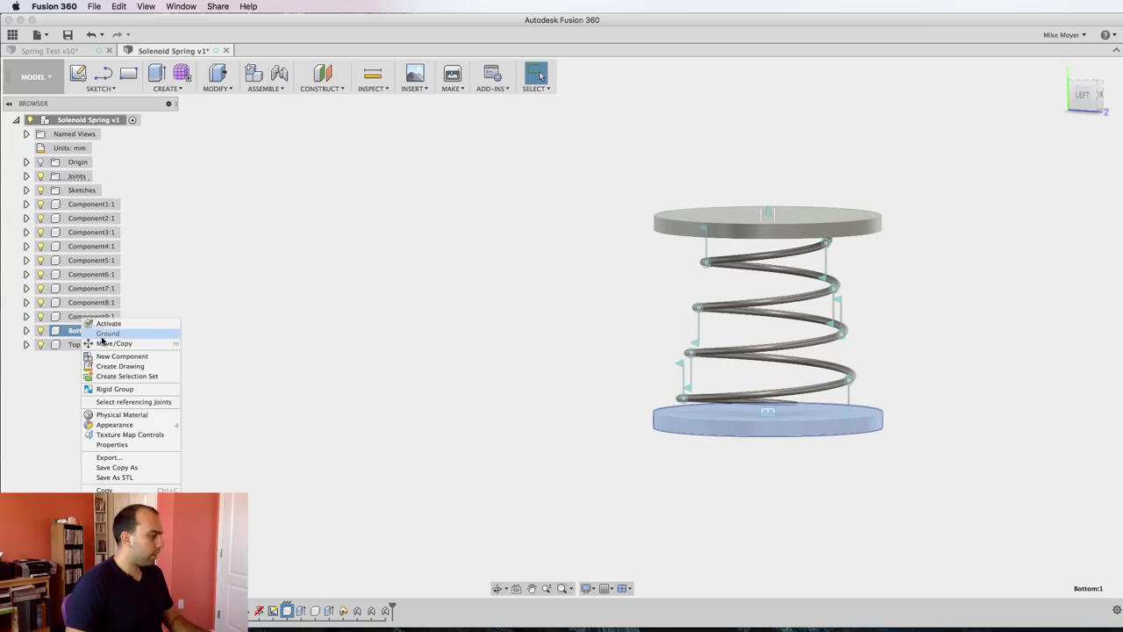
pyautogui.click(102, 335)
pyautogui.click(321, 301)
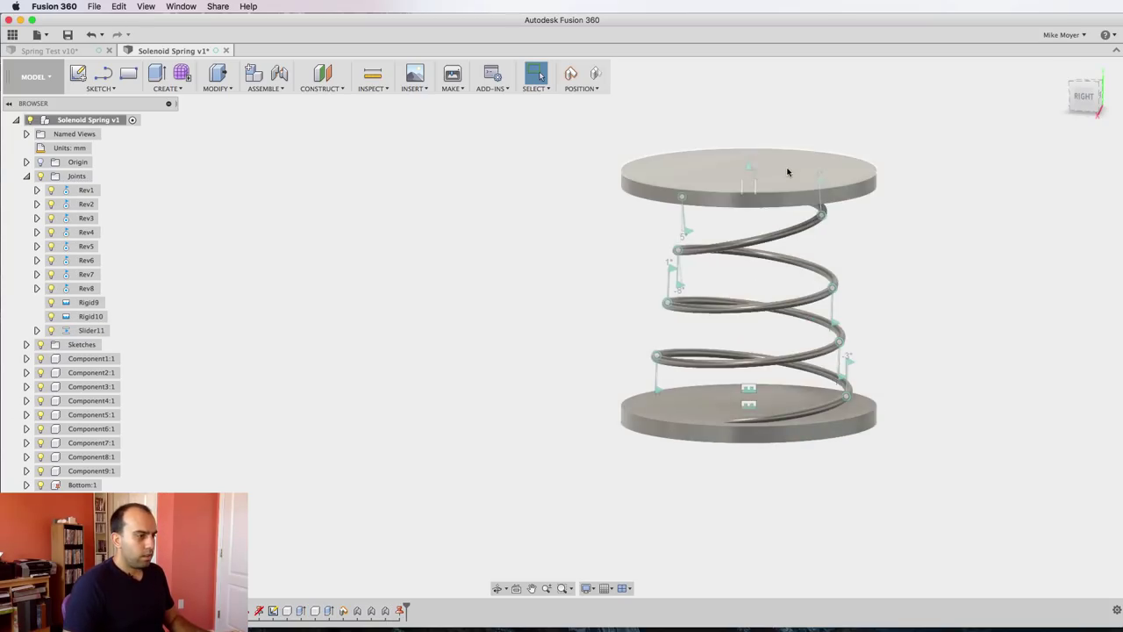
# Step: Test the spring's motion by pulling the Top disc up and down, and revert the components' position
pyautogui.moveTo(788, 172); pyautogui.dragTo(750, 186)
pyautogui.keyDown('shift'); pyautogui.moveTo(605, 260); pyautogui.dragTo(608, 256, button='middle'); pyautogui.keyUp('shift')
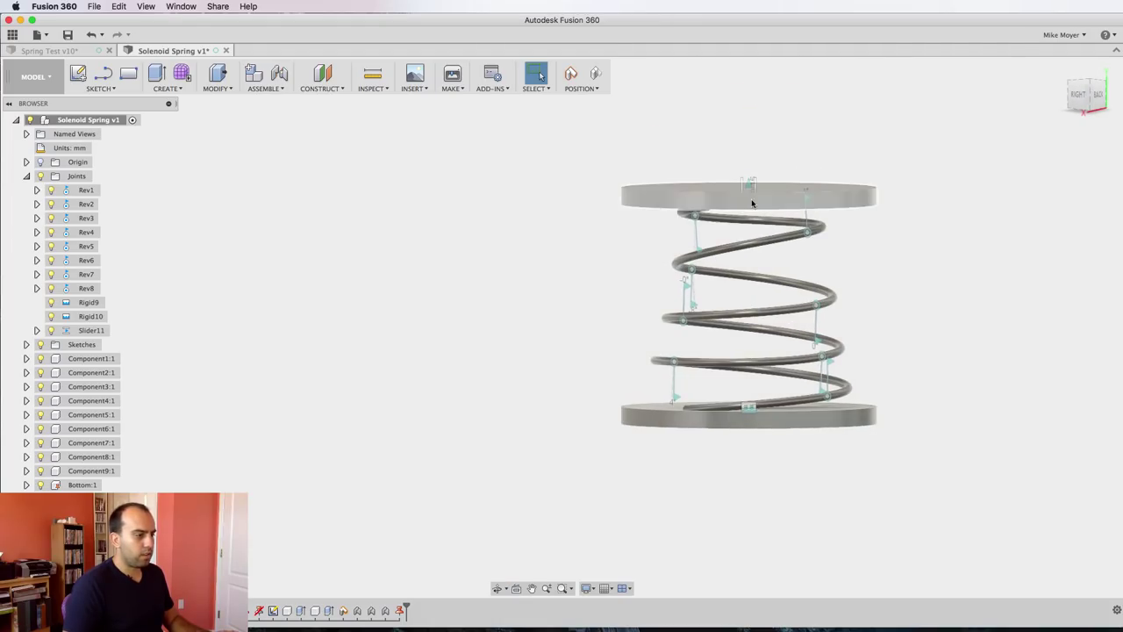
pyautogui.moveTo(752, 180)
pyautogui.mouseDown()
pyautogui.moveTo(747, 258)
pyautogui.moveTo(748, 181)
pyautogui.mouseUp()
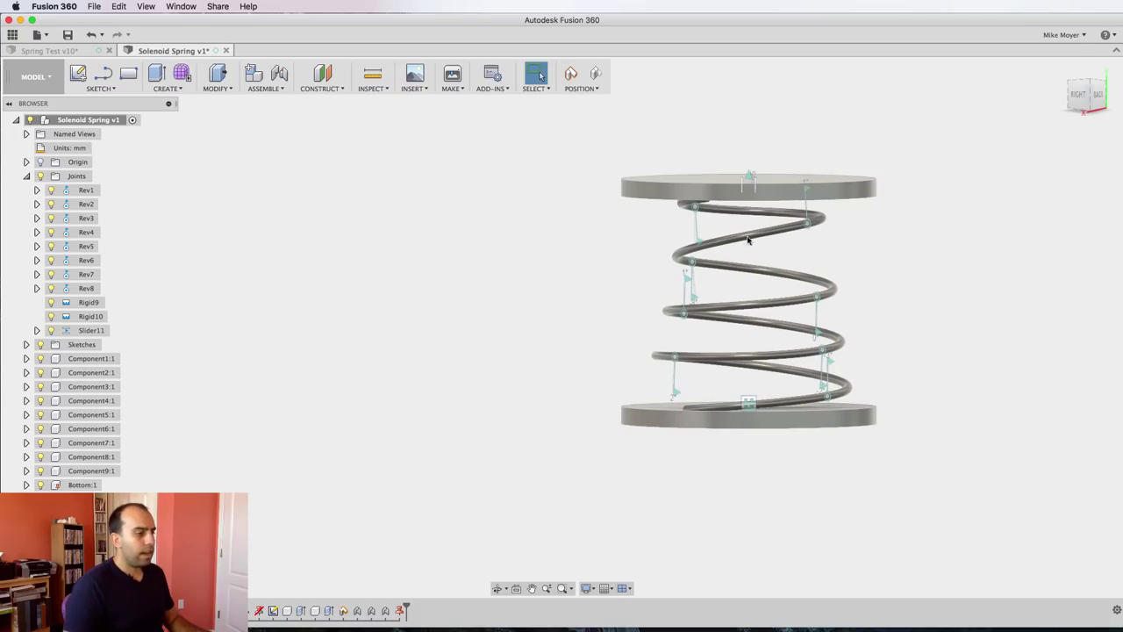
pyautogui.moveTo(792, 171); pyautogui.dragTo(766, 183)
pyautogui.click(597, 76)
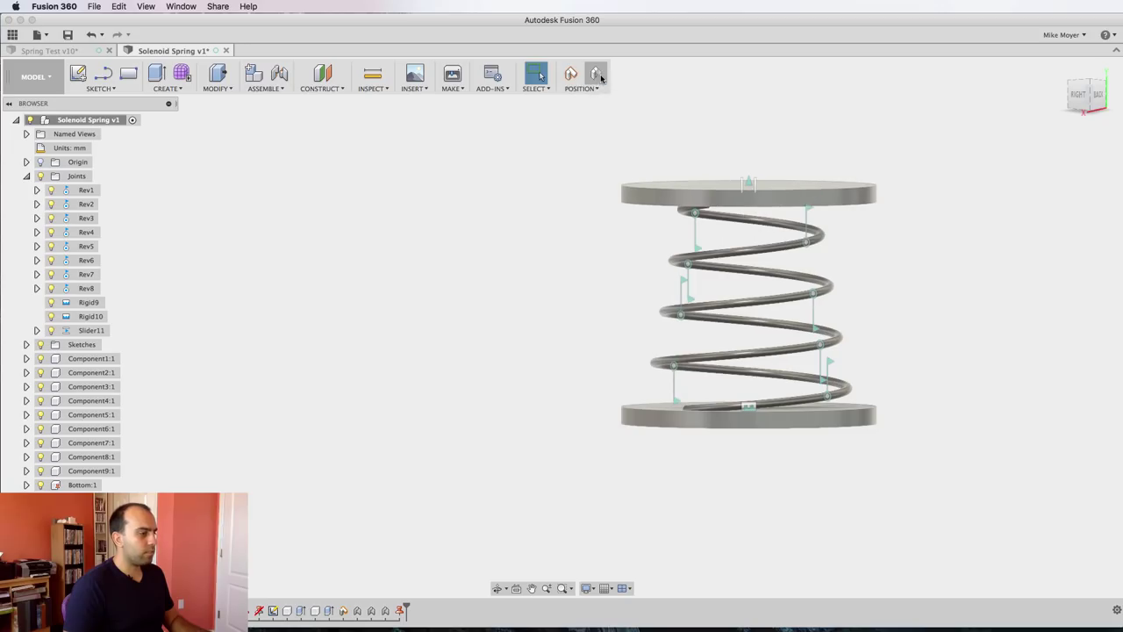
# Step: Add a Motion Link between the Top disc's slider joint and coil joint Rev8, with a distance of -3 mm and an angle of 5 degrees
pyautogui.click(281, 95)
pyautogui.click(293, 182)
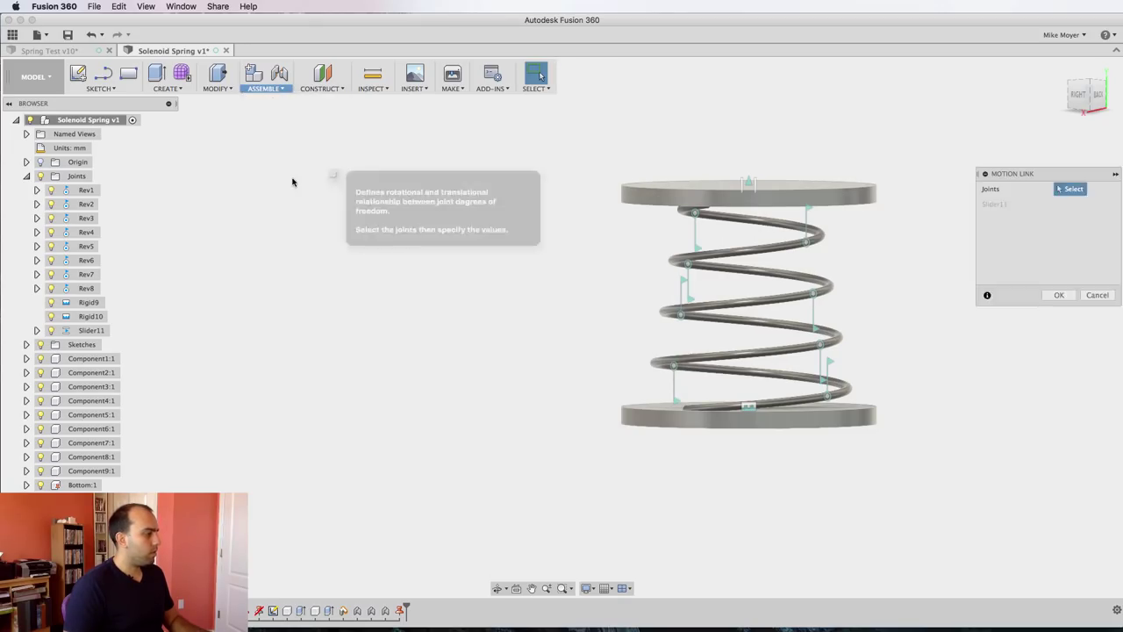
pyautogui.click(748, 184)
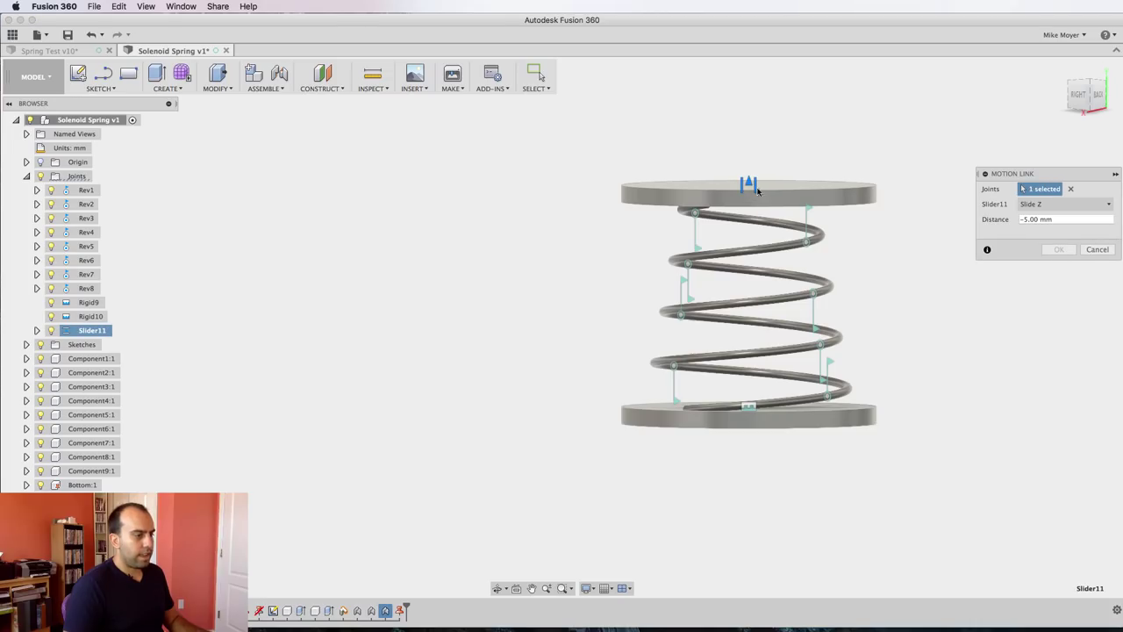
pyautogui.keyDown('shift'); pyautogui.moveTo(712, 282); pyautogui.dragTo(553, 271, button='middle'); pyautogui.keyUp('shift')
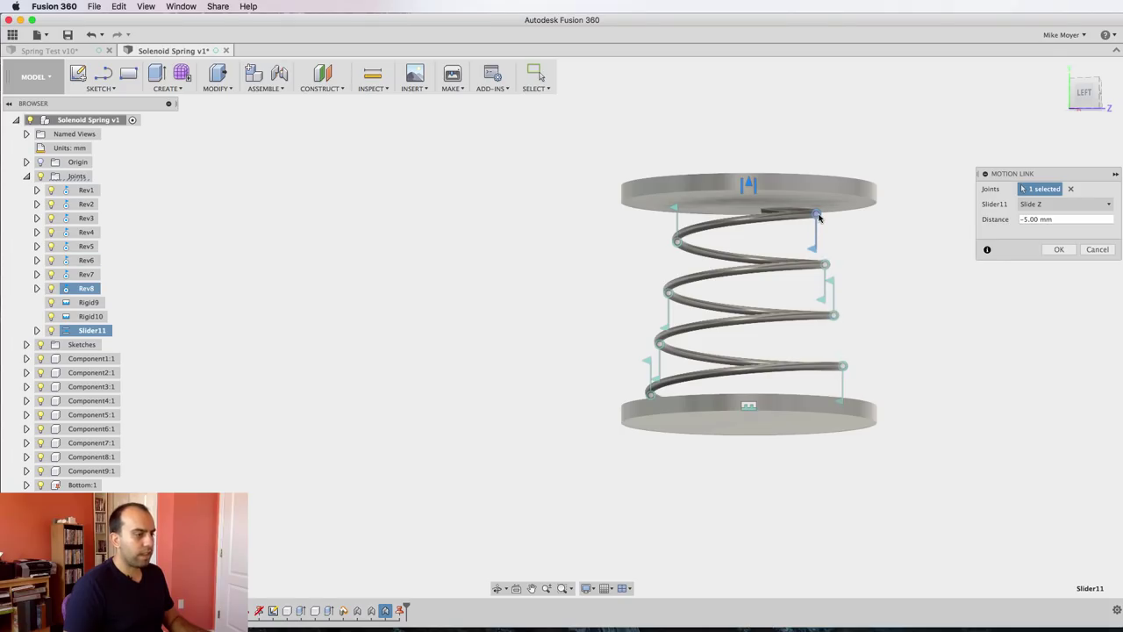
pyautogui.click(818, 217)
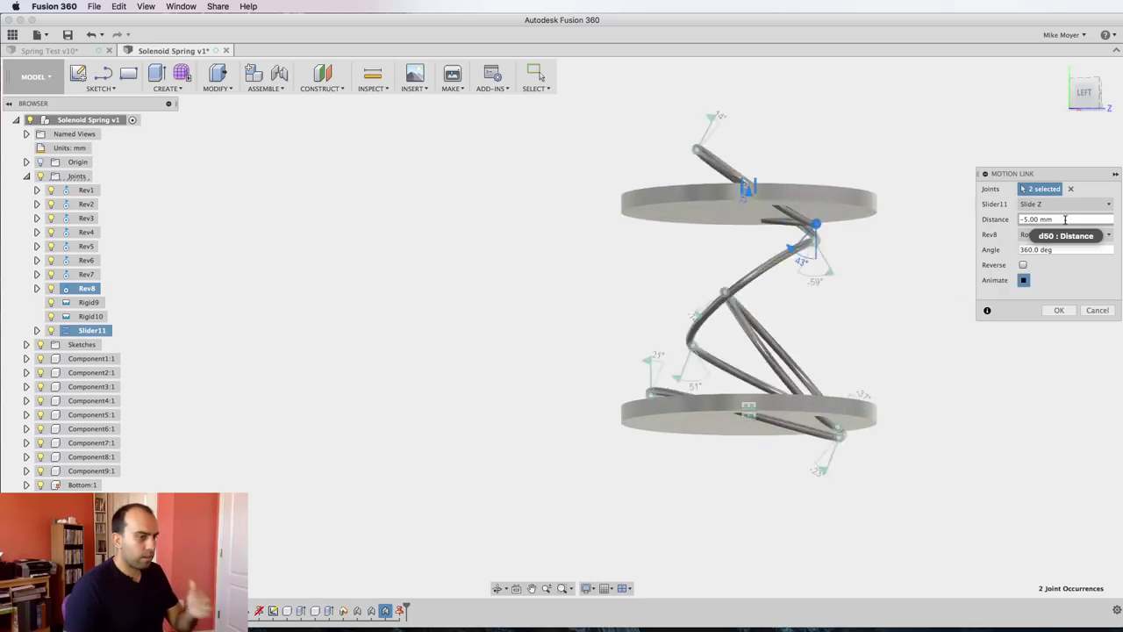
pyautogui.click(1065, 219)
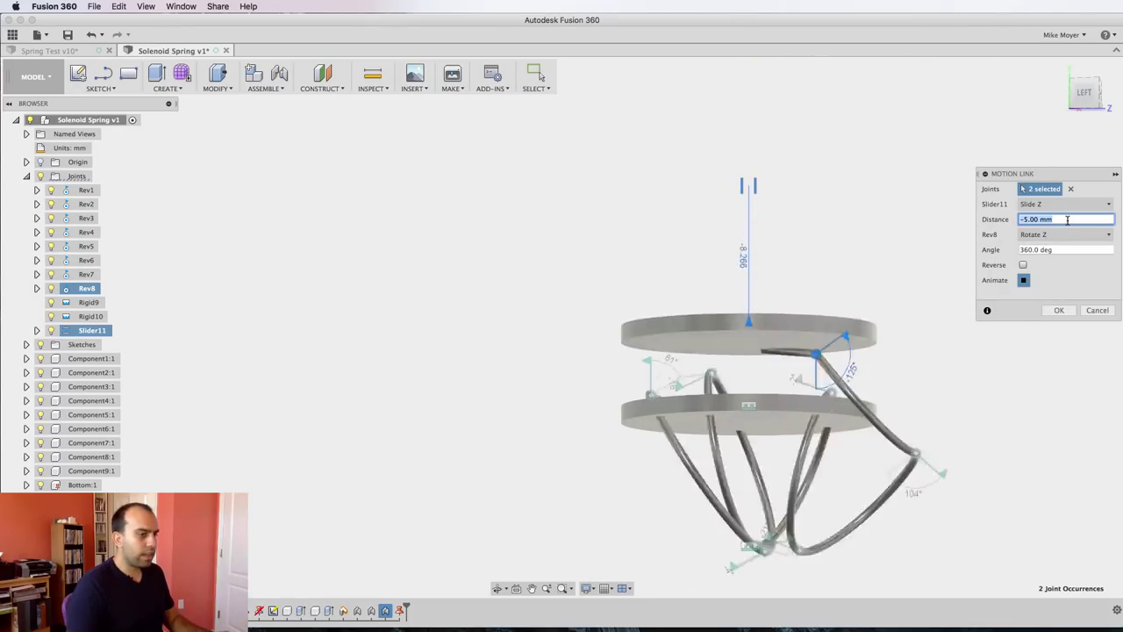
pyautogui.write('-3')
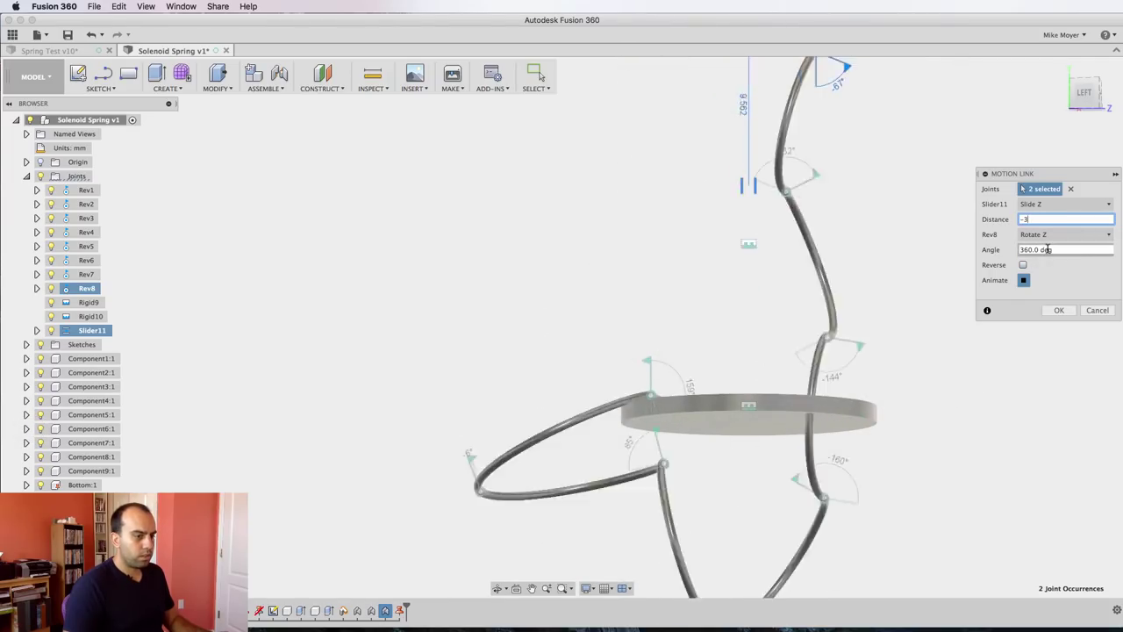
pyautogui.click(1048, 249)
pyautogui.write('5')
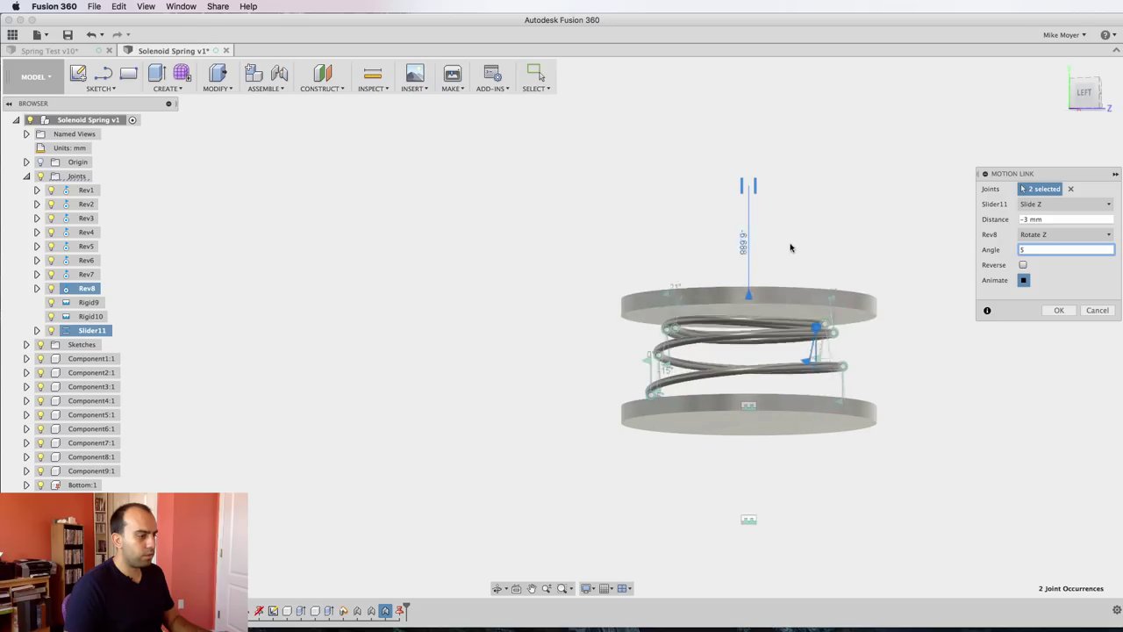
pyautogui.click(1070, 312)
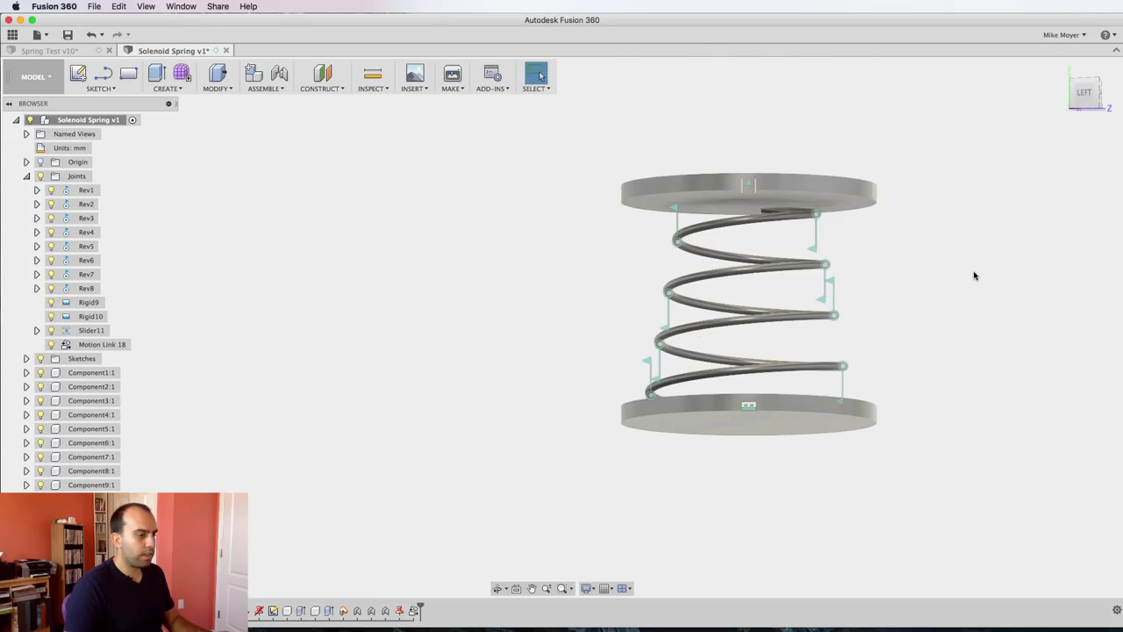
# Step: Add a Motion Link between the slider joint and coil joint Rev6, with an angle of 5 degrees for the -3 mm slide
pyautogui.moveTo(975, 185); pyautogui.dragTo(975, 182, button='right')
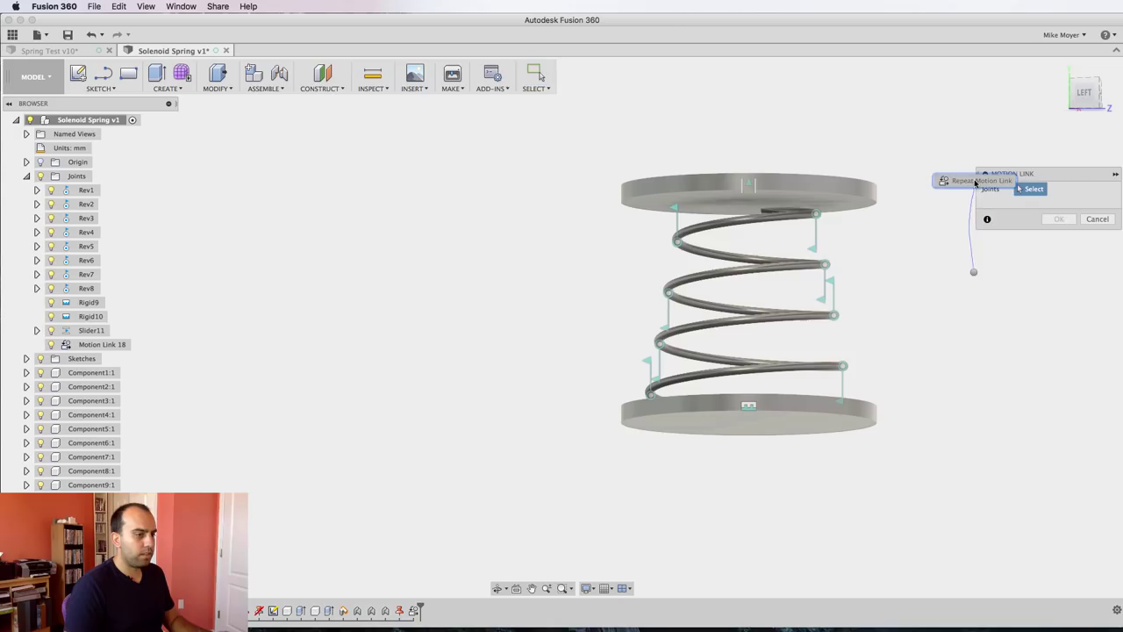
pyautogui.click(747, 183)
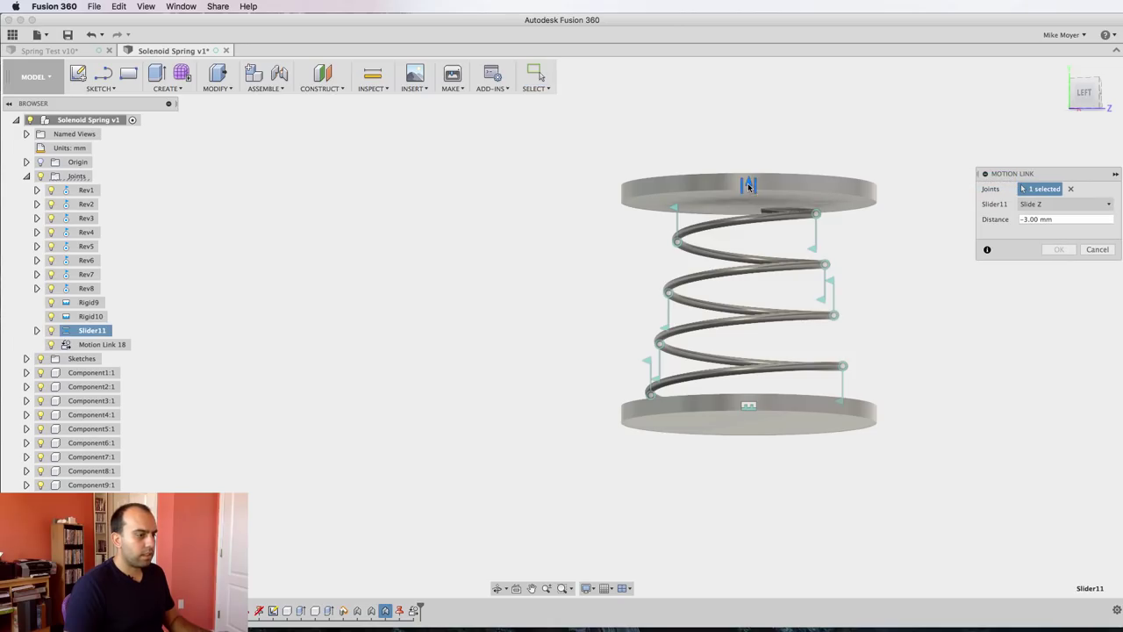
pyautogui.click(825, 266)
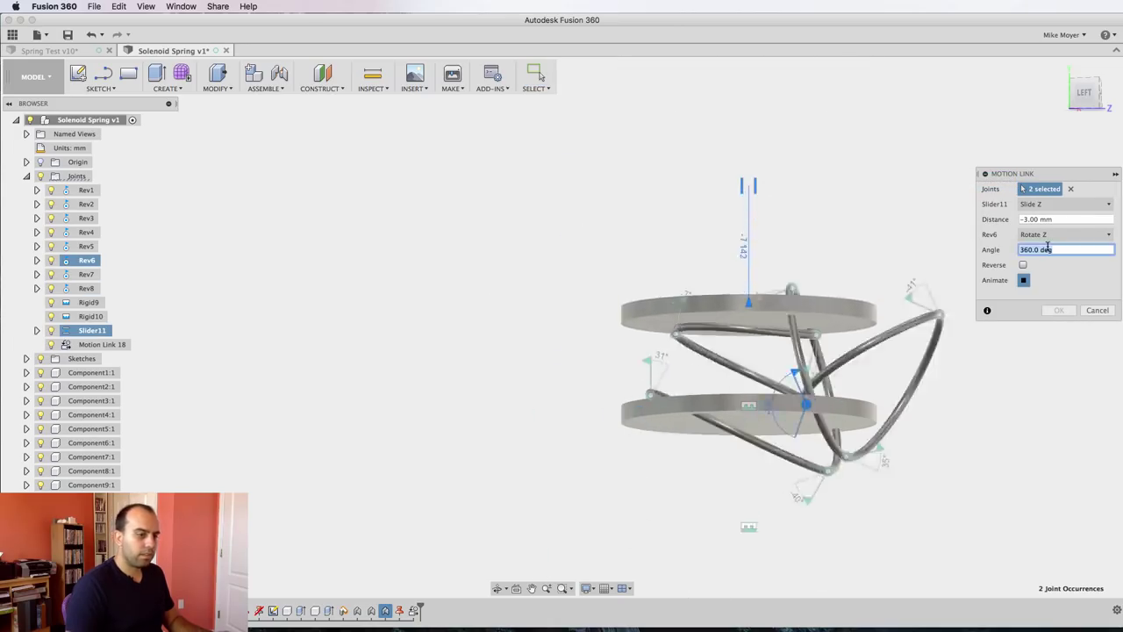
pyautogui.write('5')
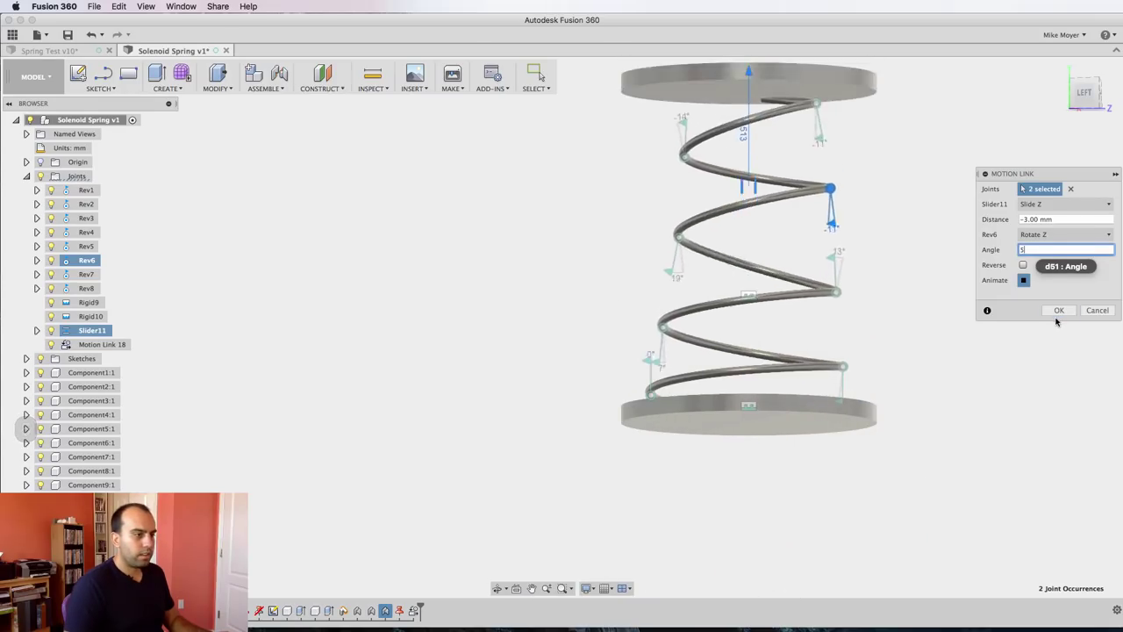
pyautogui.click(1059, 310)
# Step: Add a Motion Link between the slider joint and coil joint Rev4, with an angle of -5 degrees for the -3 mm slide
pyautogui.moveTo(986, 242); pyautogui.dragTo(980, 207, button='right')
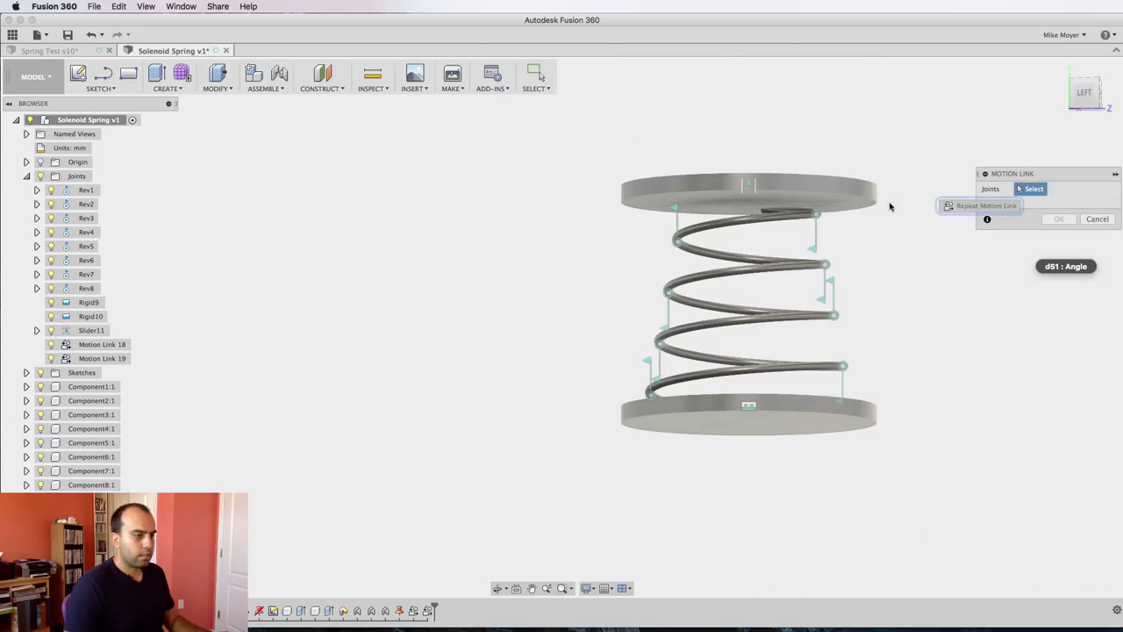
pyautogui.click(750, 183)
pyautogui.click(831, 292)
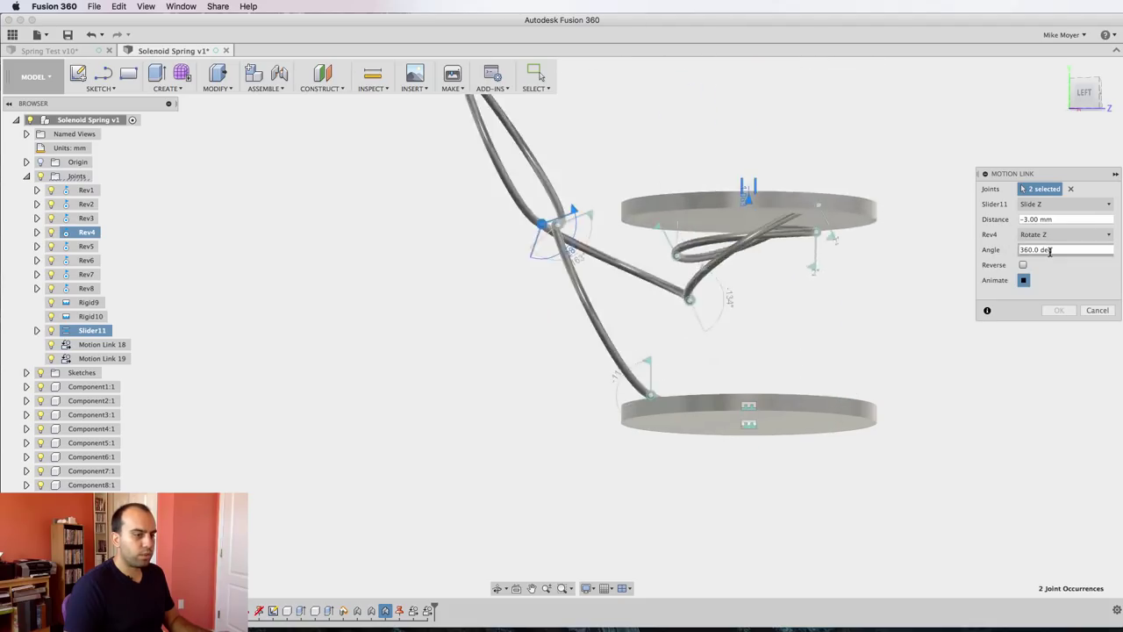
pyautogui.click(1049, 250)
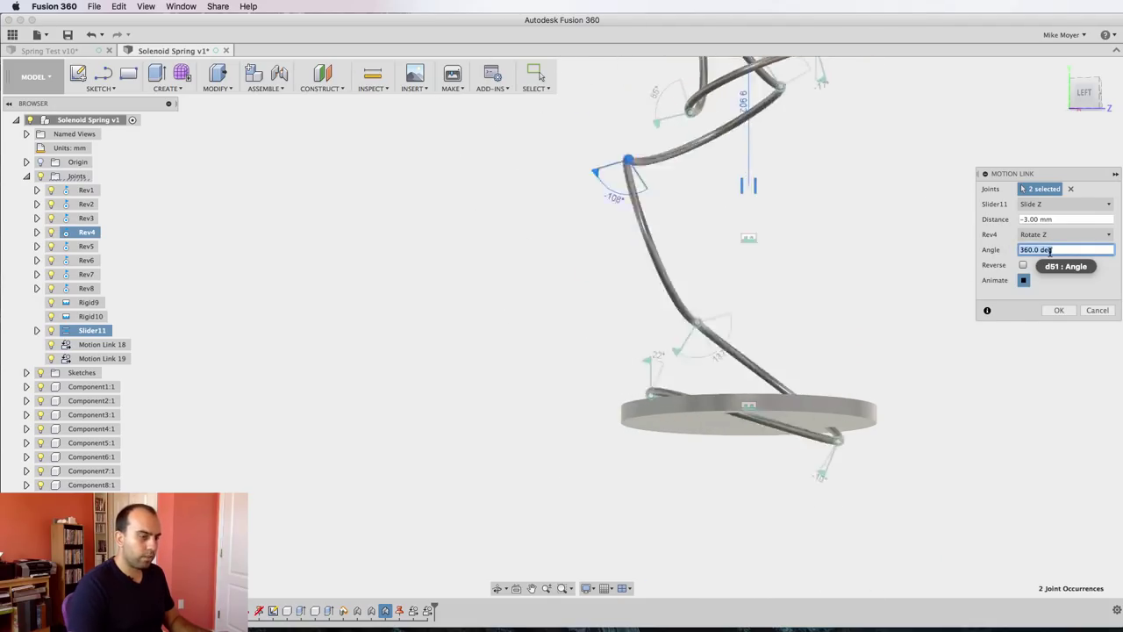
pyautogui.write('5')
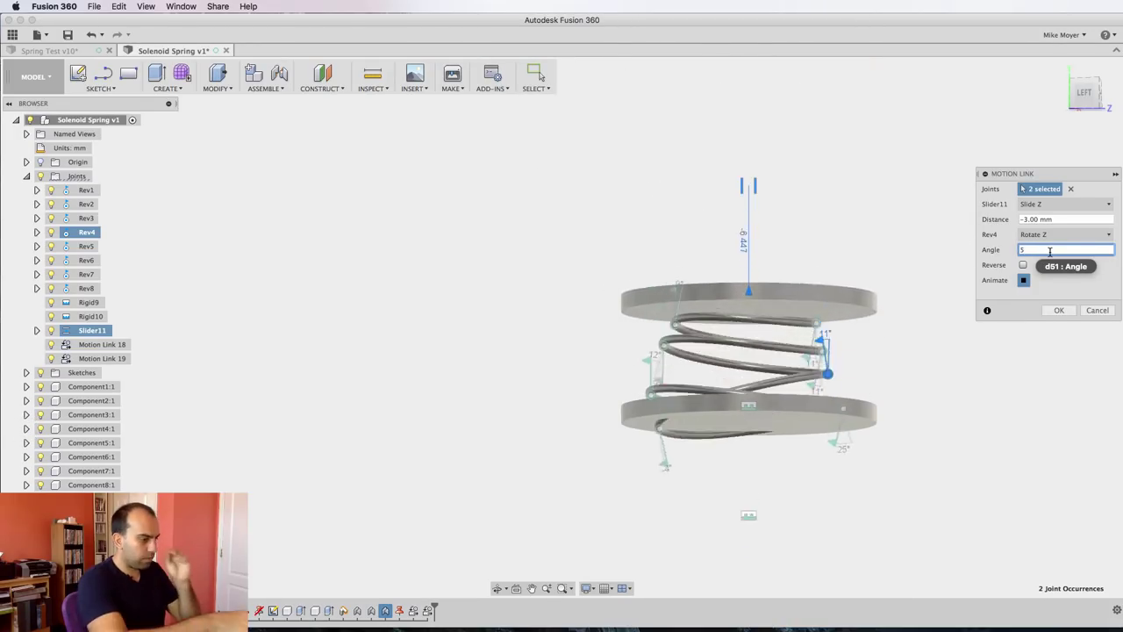
pyautogui.press('Left')
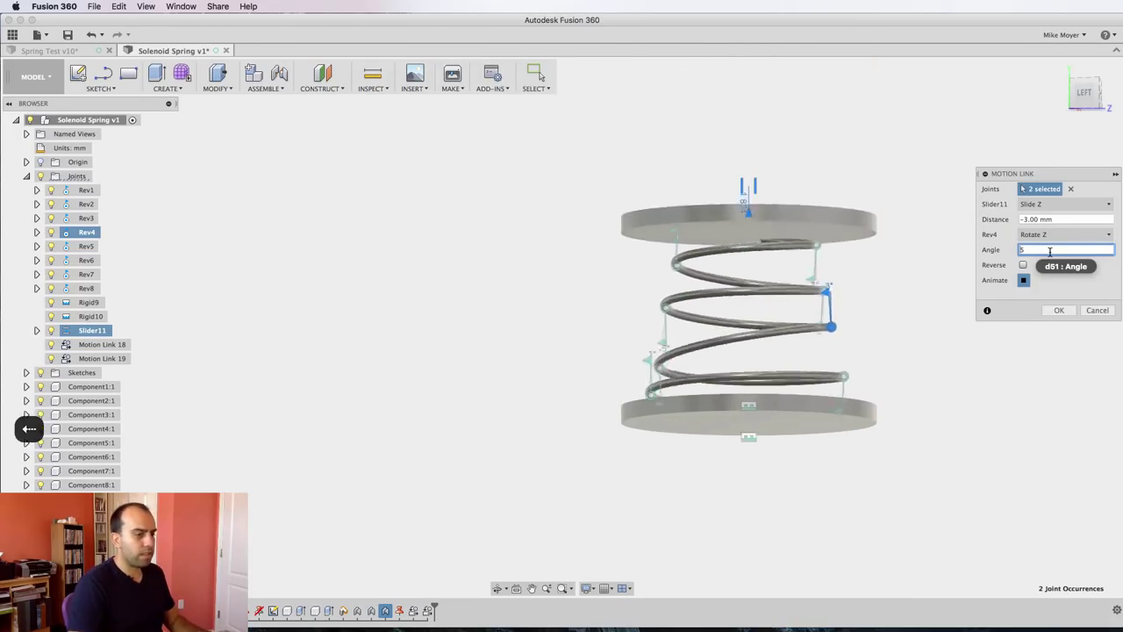
pyautogui.write('-')
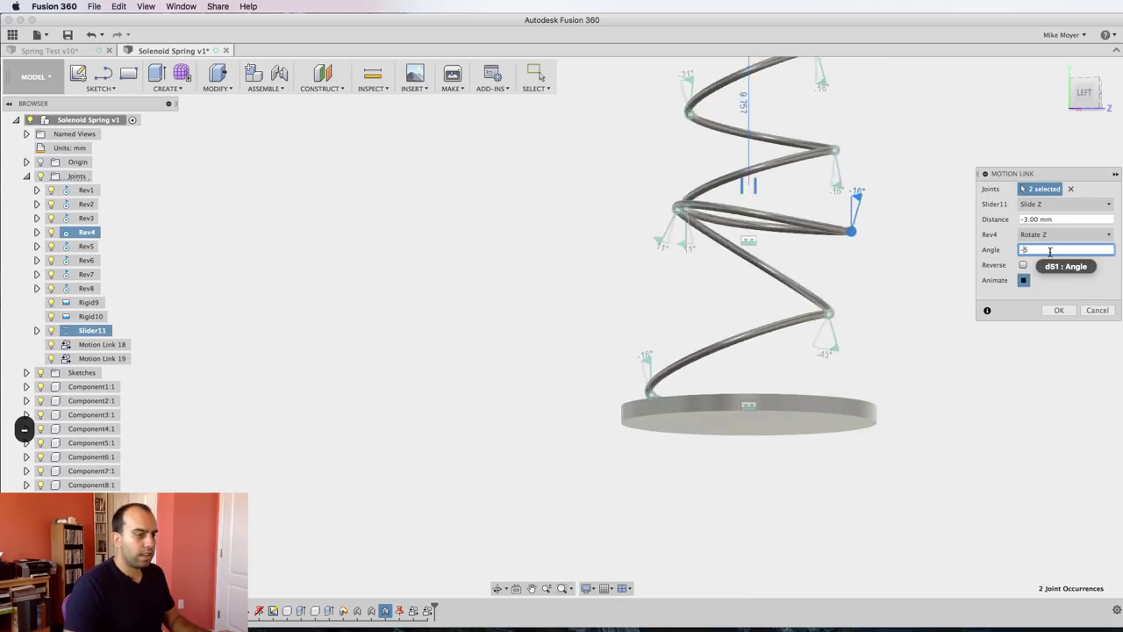
pyautogui.click(1059, 311)
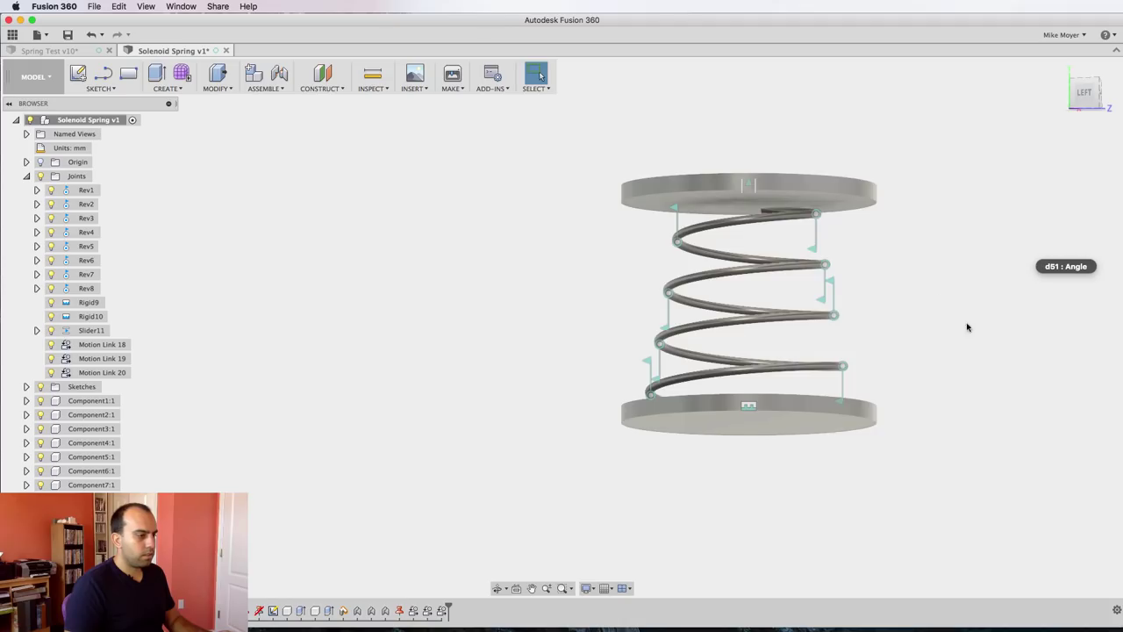
# Step: Test the linked coil motion by lowering and raising the Top disc, and revert the components' position
pyautogui.keyDown('shift'); pyautogui.moveTo(967, 325); pyautogui.dragTo(965, 329, button='middle'); pyautogui.keyUp('shift')
pyautogui.moveTo(812, 201); pyautogui.dragTo(809, 227)
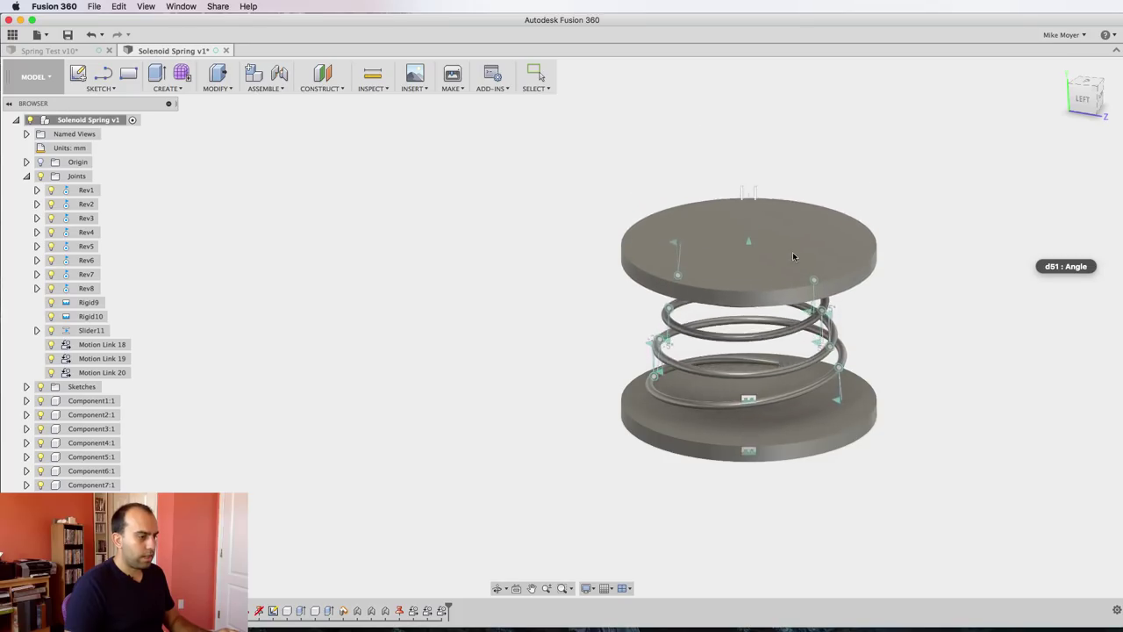
pyautogui.moveTo(793, 253); pyautogui.dragTo(792, 223)
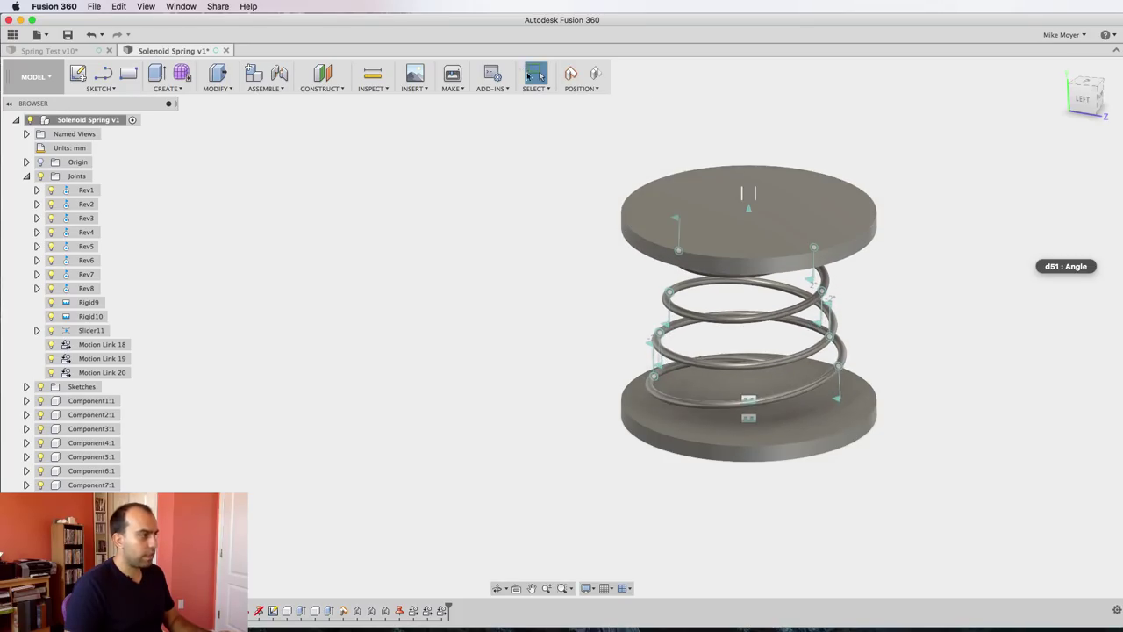
pyautogui.click(598, 75)
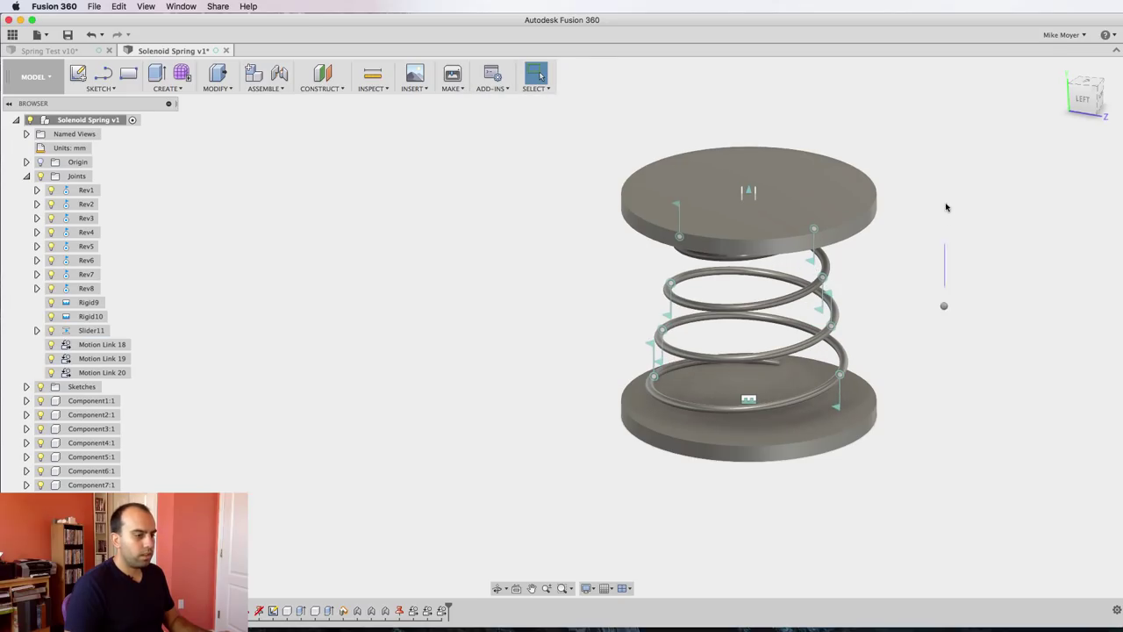
pyautogui.click(263, 83)
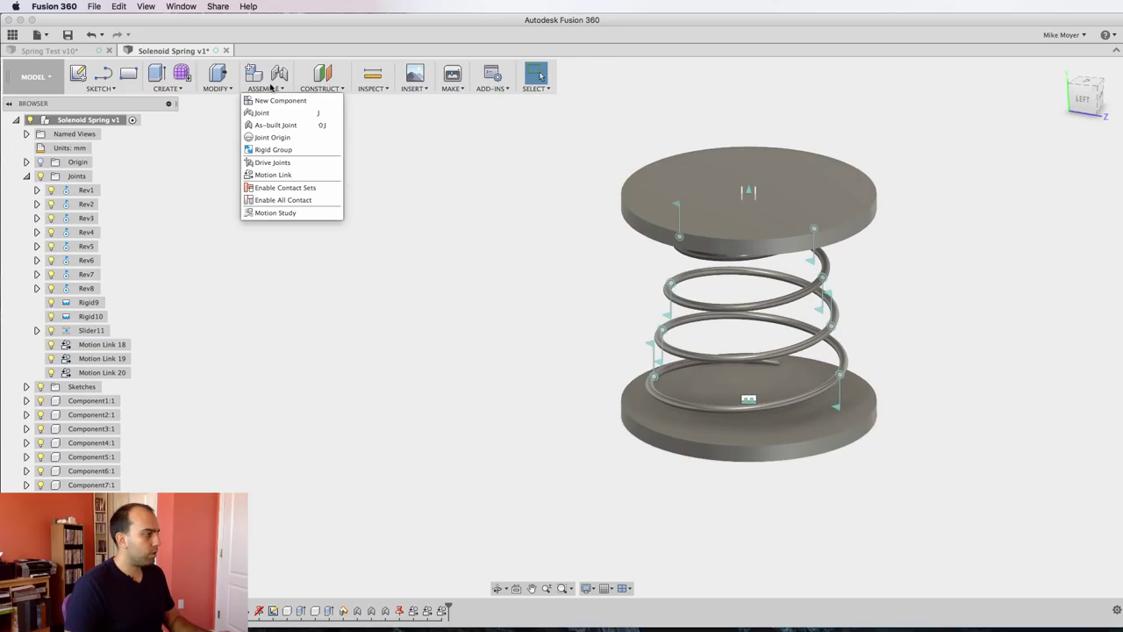
pyautogui.click(273, 167)
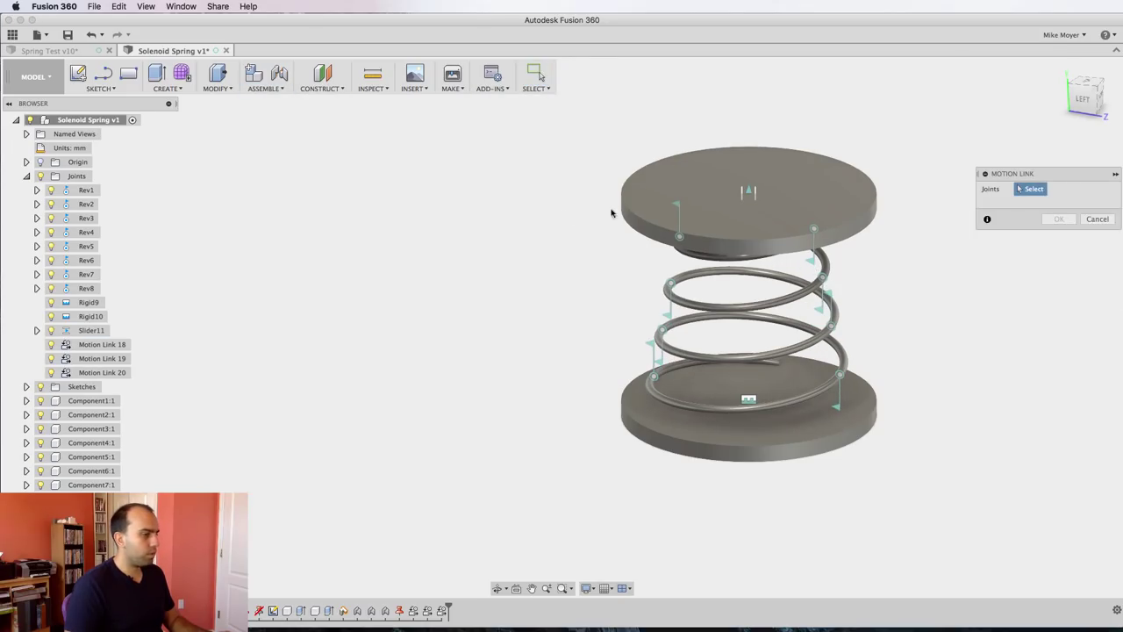
pyautogui.click(748, 192)
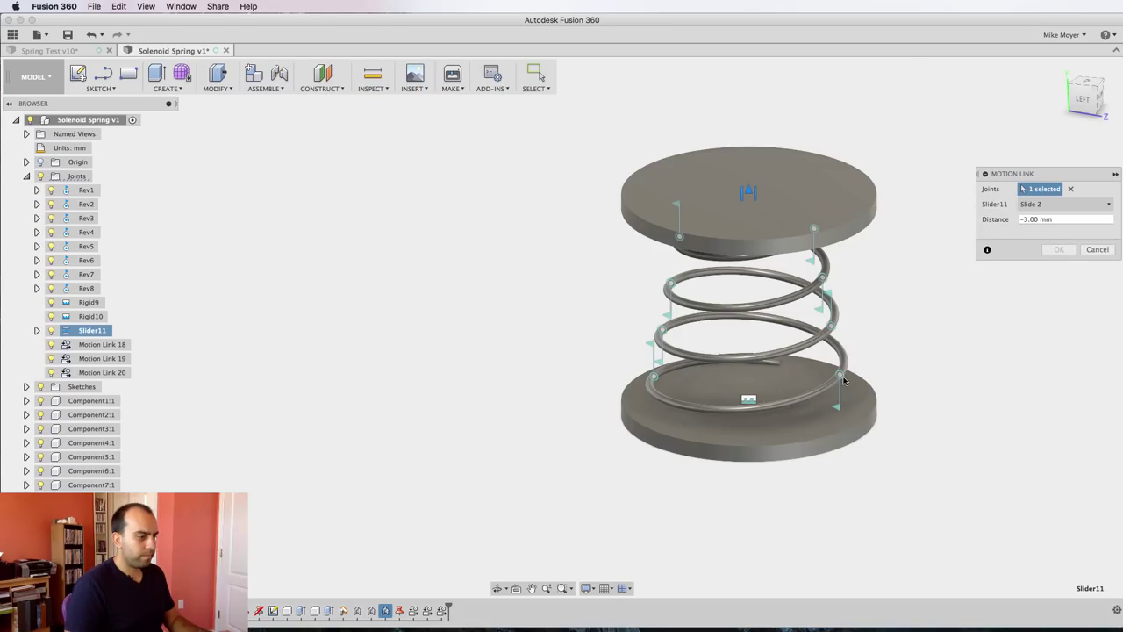
pyautogui.click(838, 373)
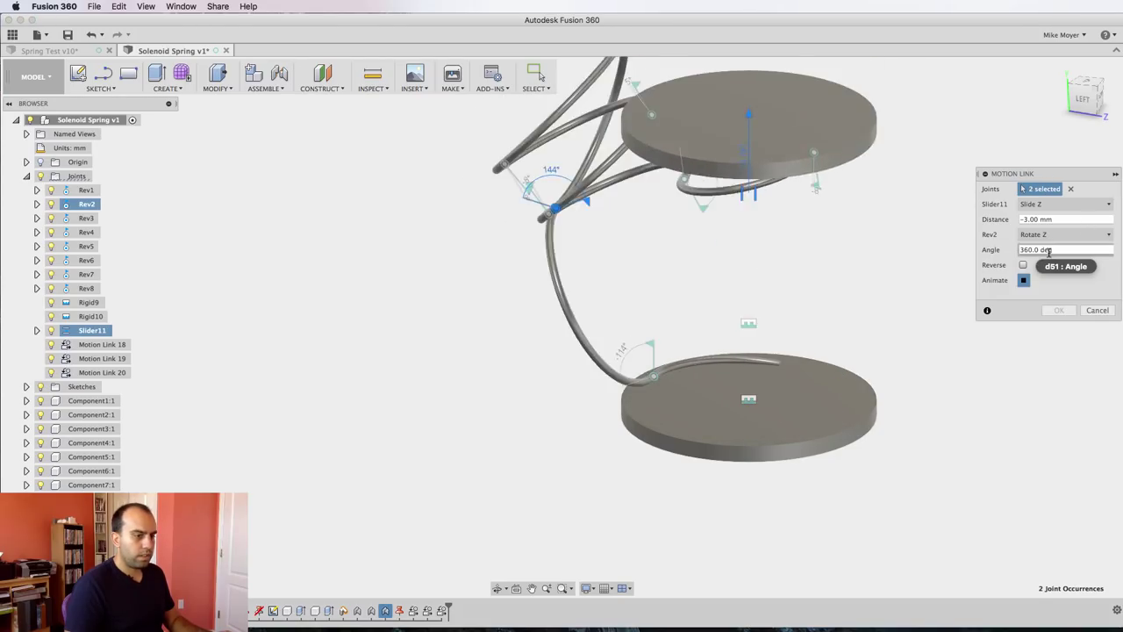
pyautogui.write('5')
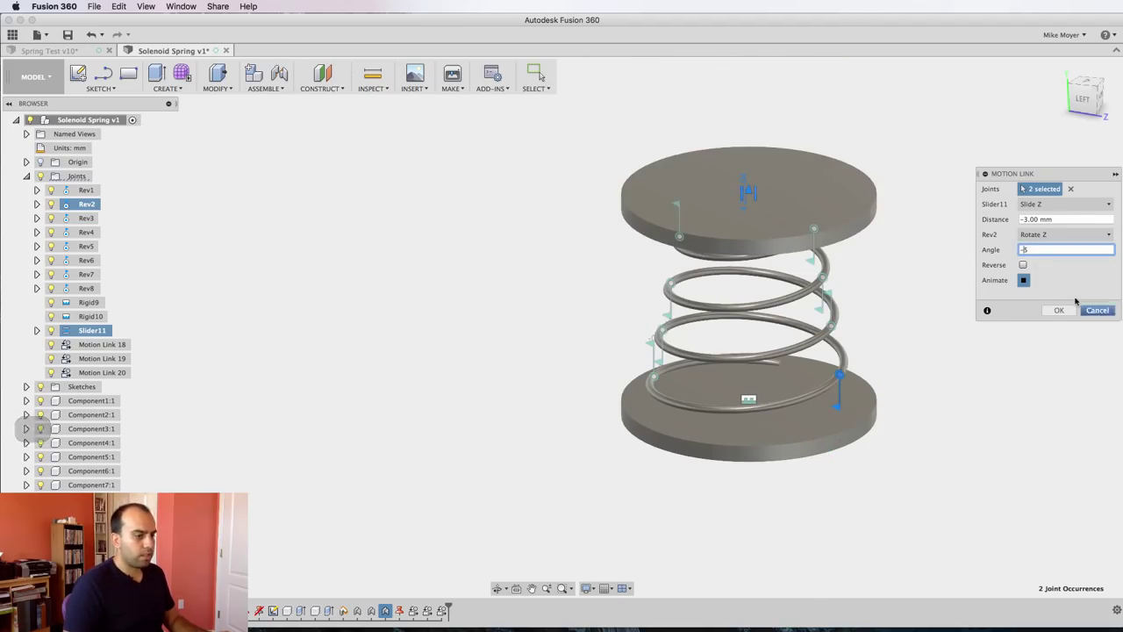
pyautogui.keyDown('shift'); pyautogui.moveTo(881, 295); pyautogui.dragTo(898, 325, button='middle'); pyautogui.keyUp('shift')
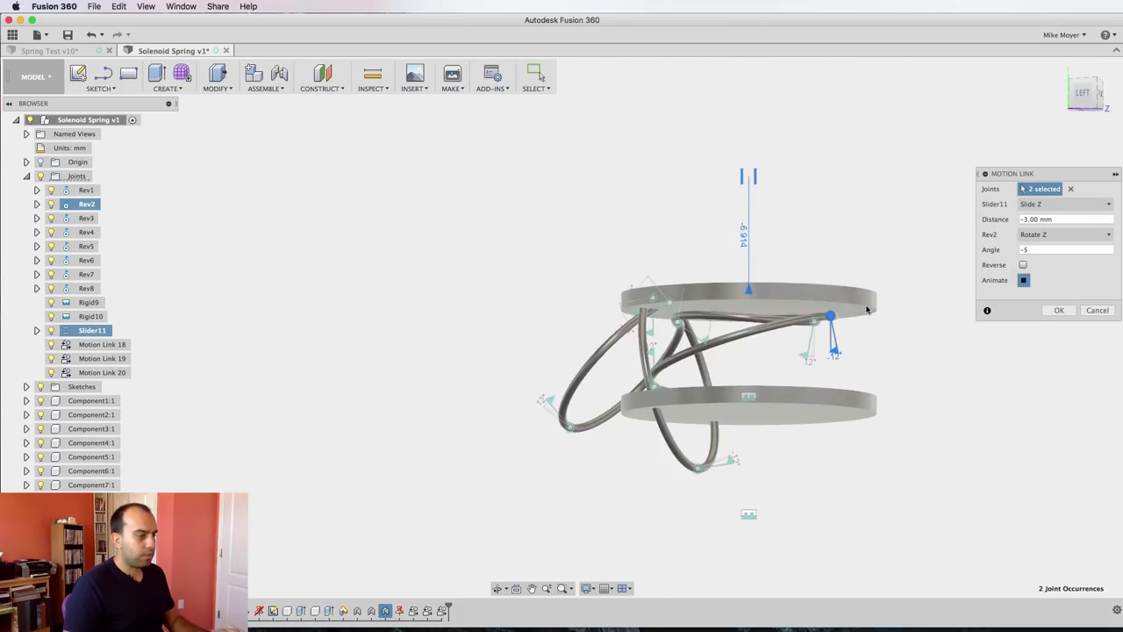
pyautogui.click(1097, 311)
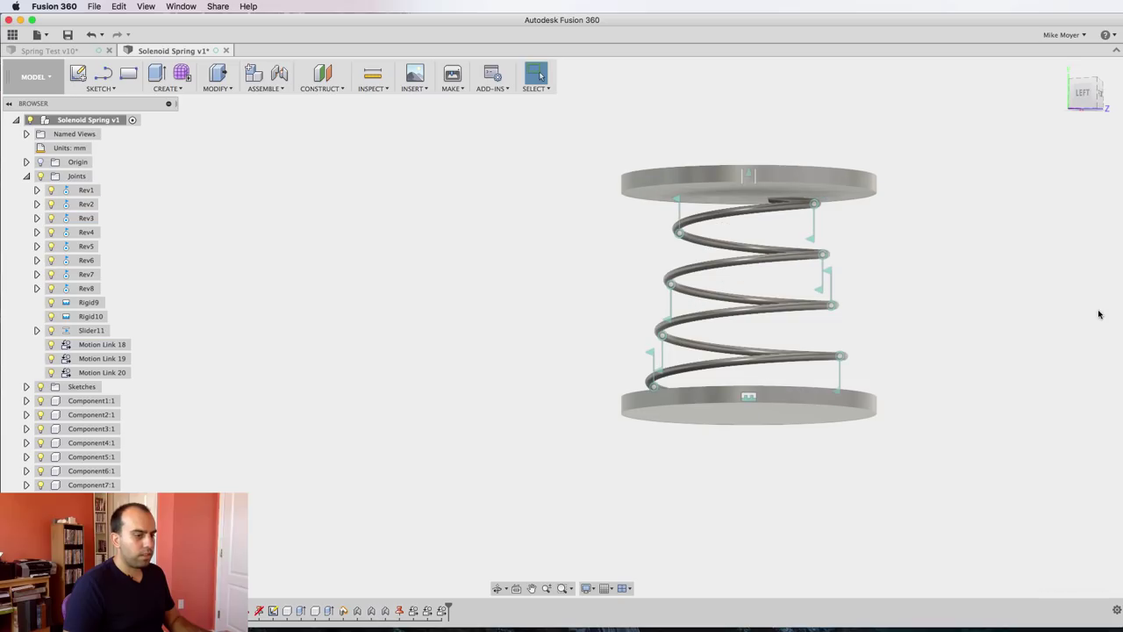
# Step: Add a Motion Link between the slider joint and coil joint Rev3, with an angle of -5 degrees for the -3 mm slide
pyautogui.moveTo(992, 340); pyautogui.dragTo(981, 189, button='right')
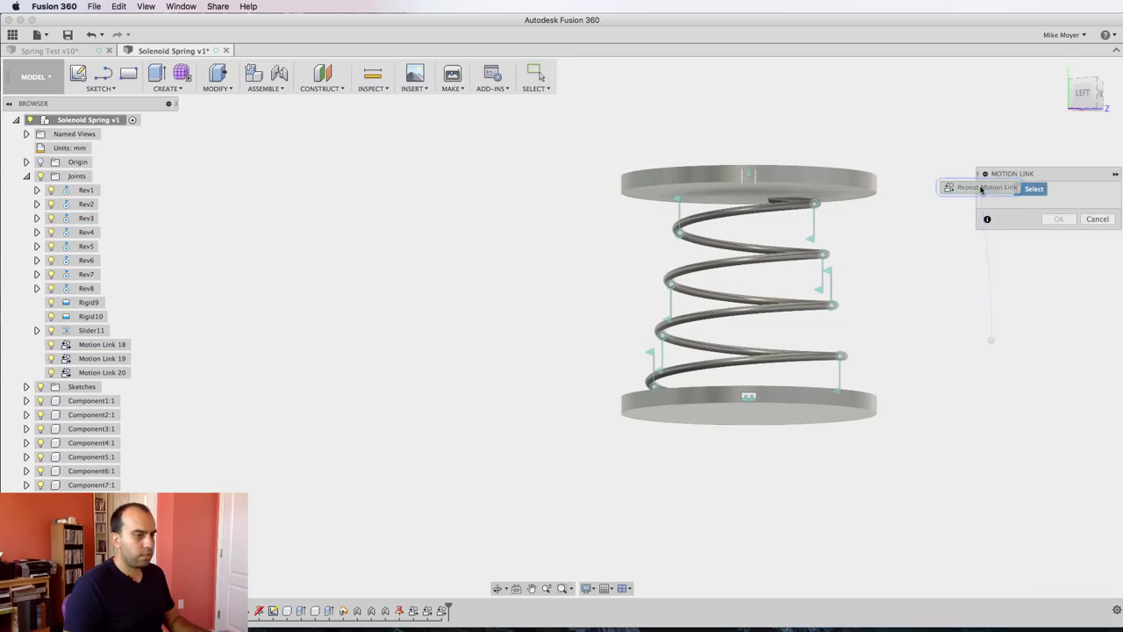
pyautogui.click(747, 176)
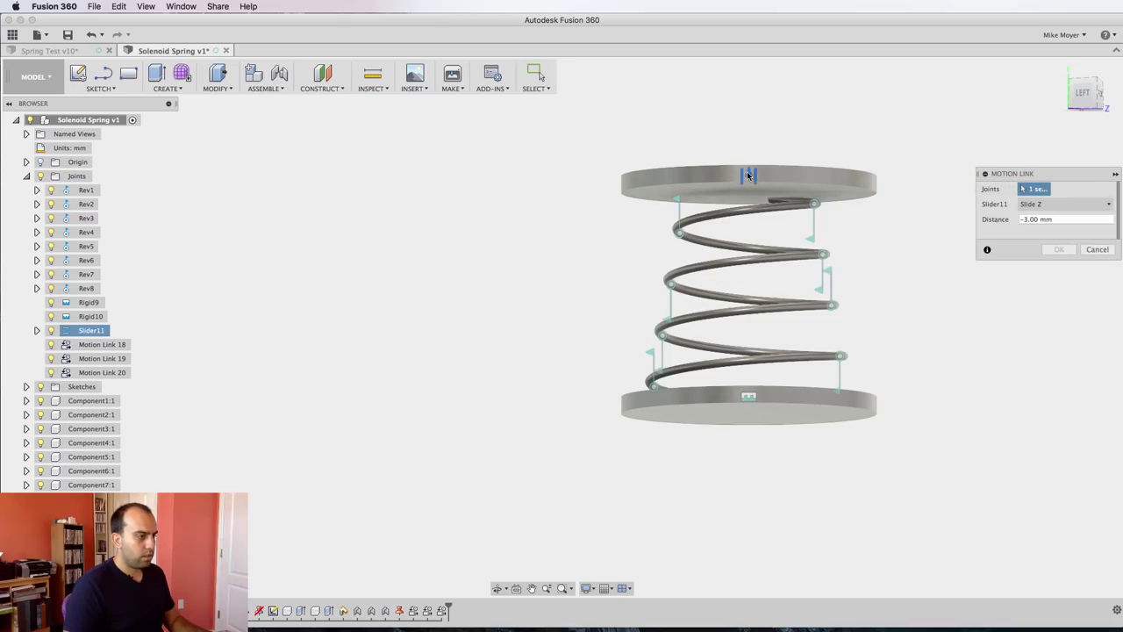
pyautogui.click(663, 341)
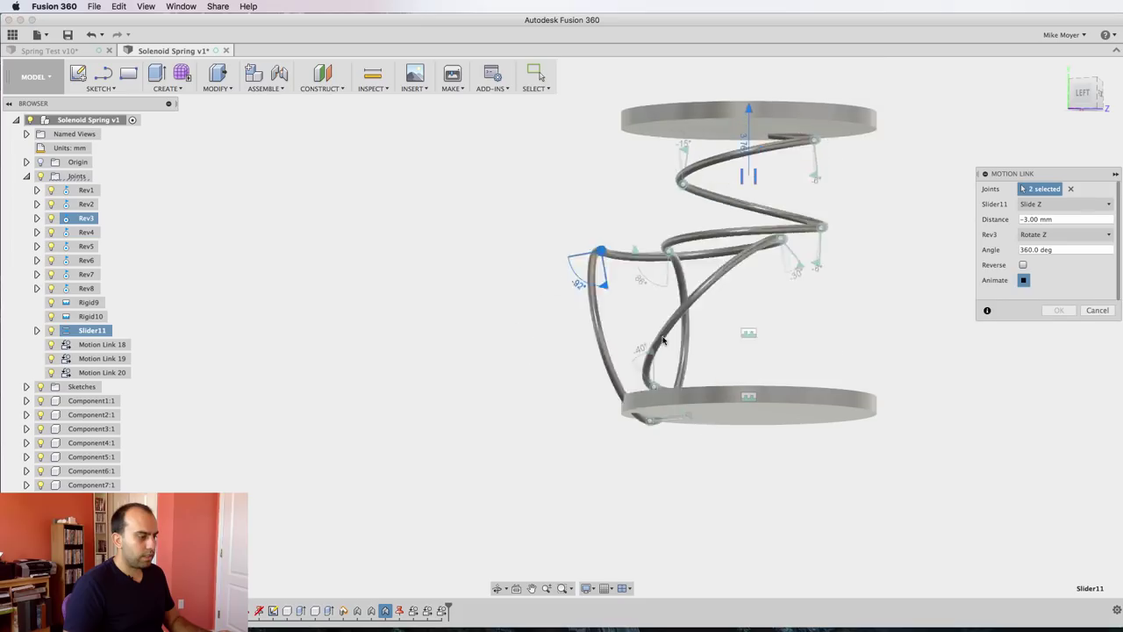
pyautogui.doubleClick(1050, 249)
pyautogui.write('5')
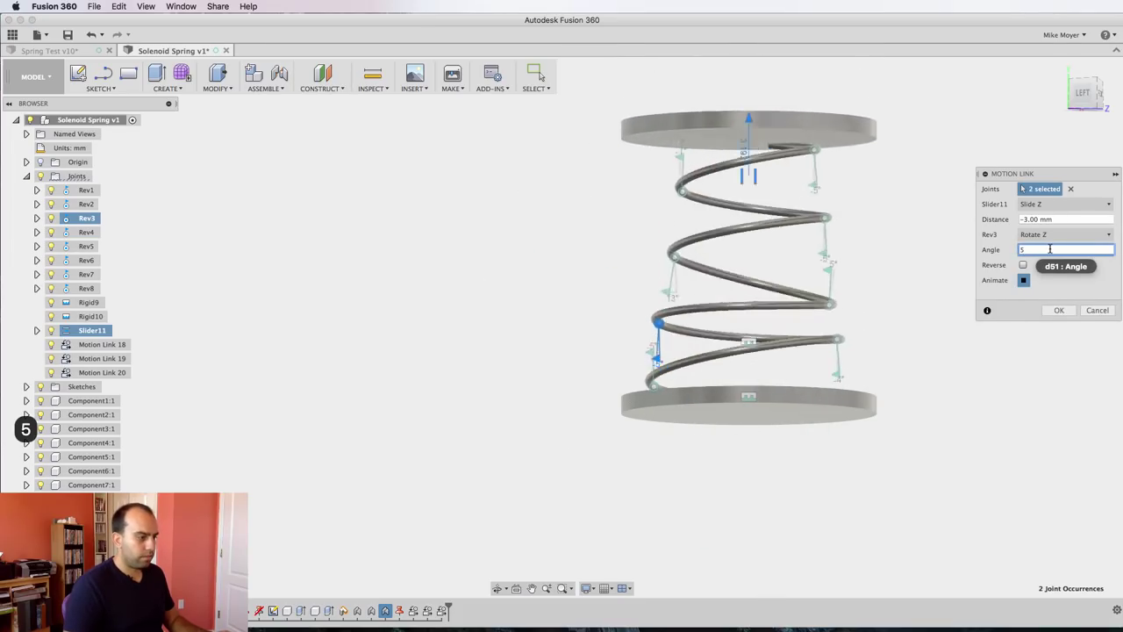
pyautogui.press('Left')
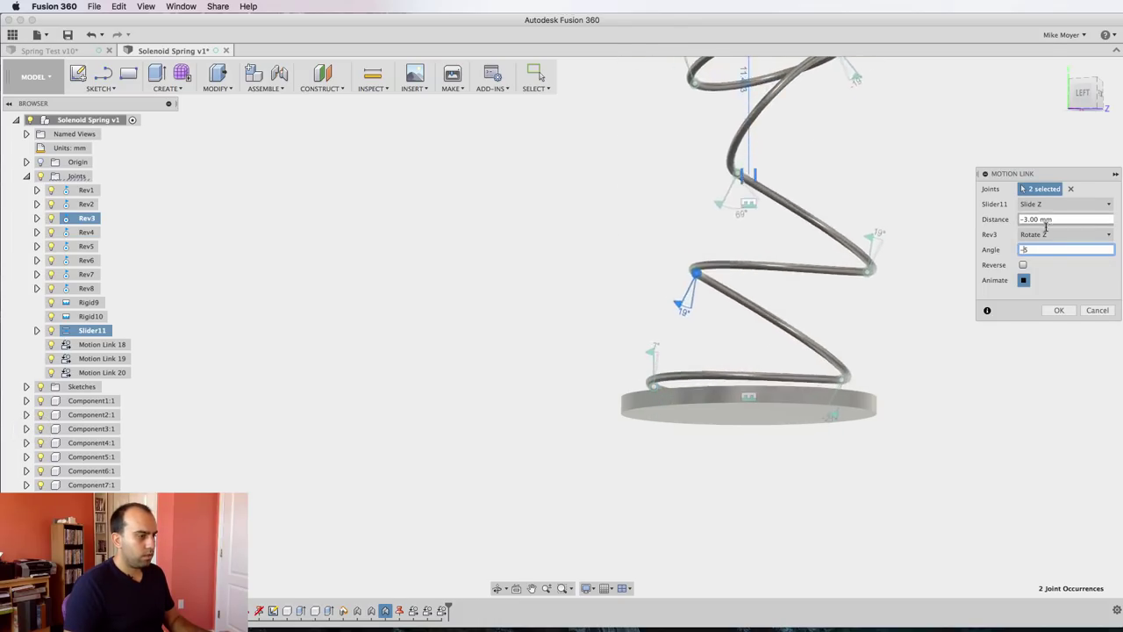
pyautogui.click(1057, 312)
# Step: Add a Motion Link between the slider joint and coil joint Rev5, with an angle of -5 degrees for the -3 mm slide
pyautogui.moveTo(1024, 270); pyautogui.dragTo(1023, 269, button='right')
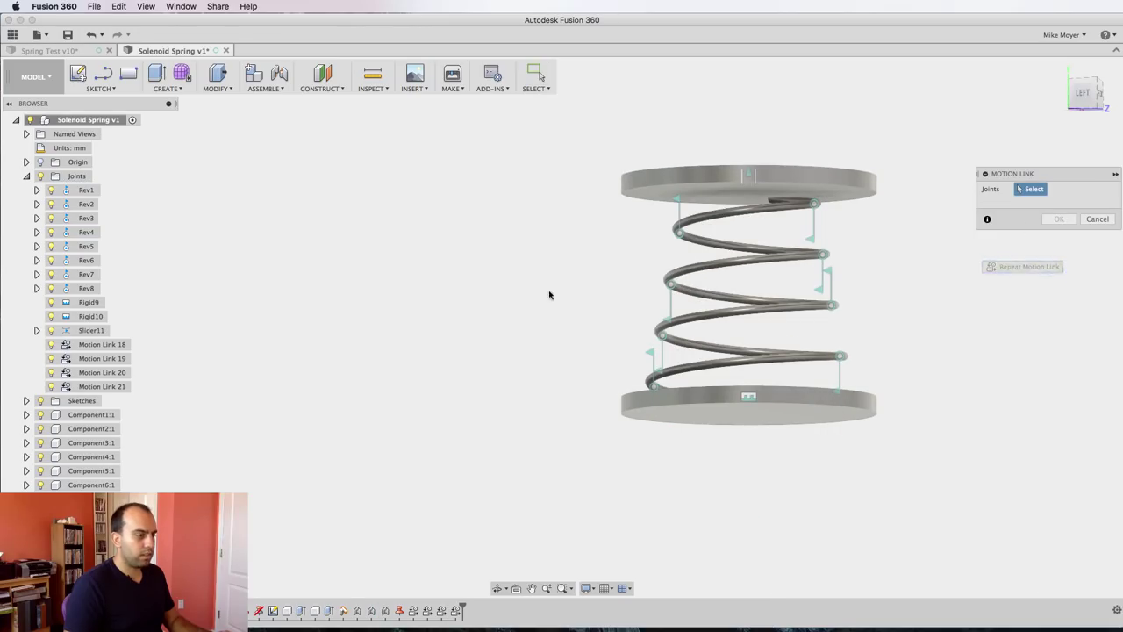
pyautogui.click(748, 174)
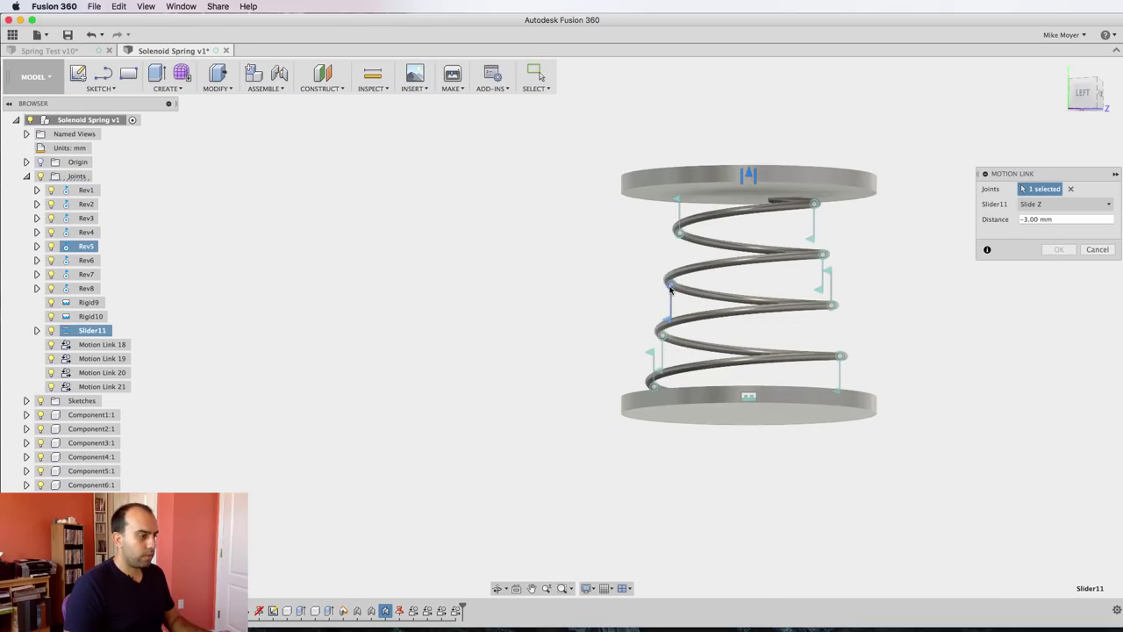
pyautogui.click(670, 288)
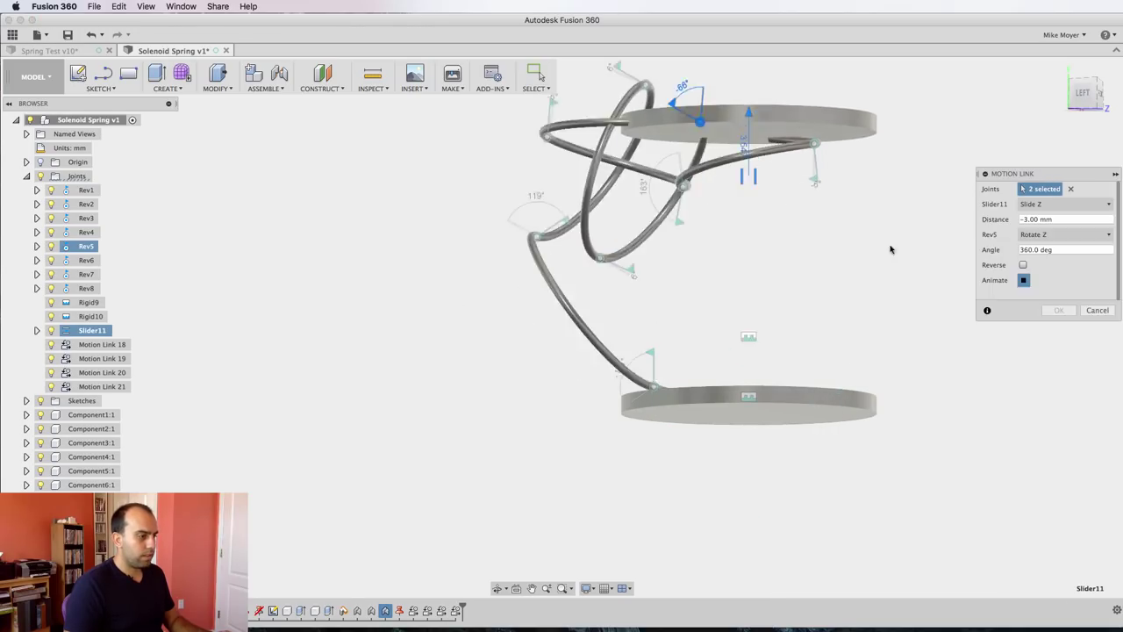
pyautogui.click(1031, 250)
pyautogui.write('5')
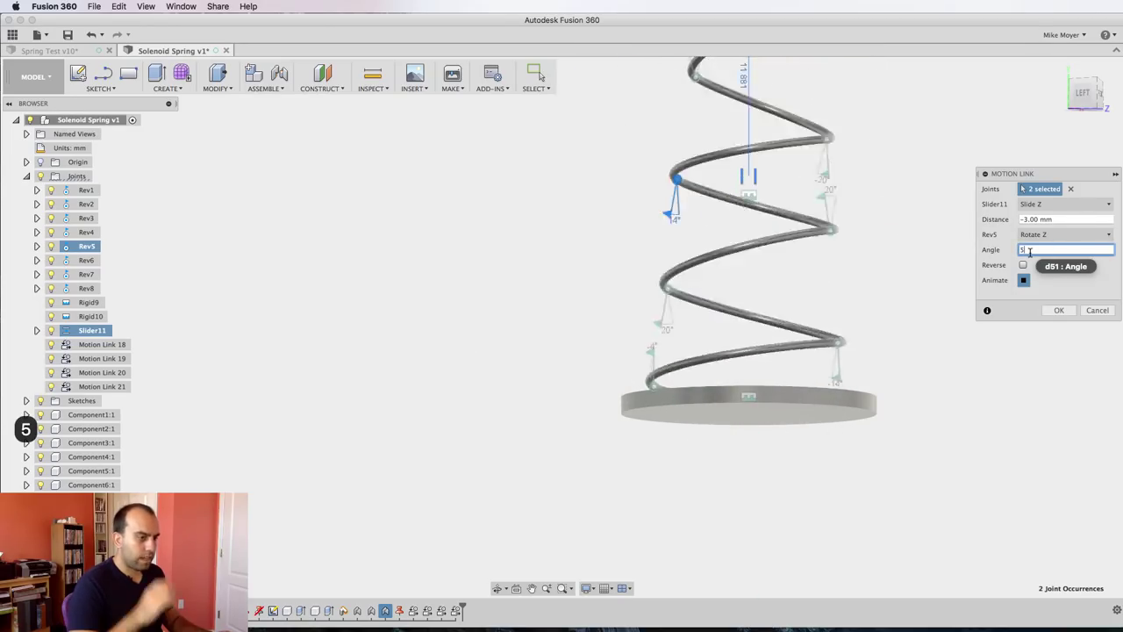
pyautogui.press('Left')
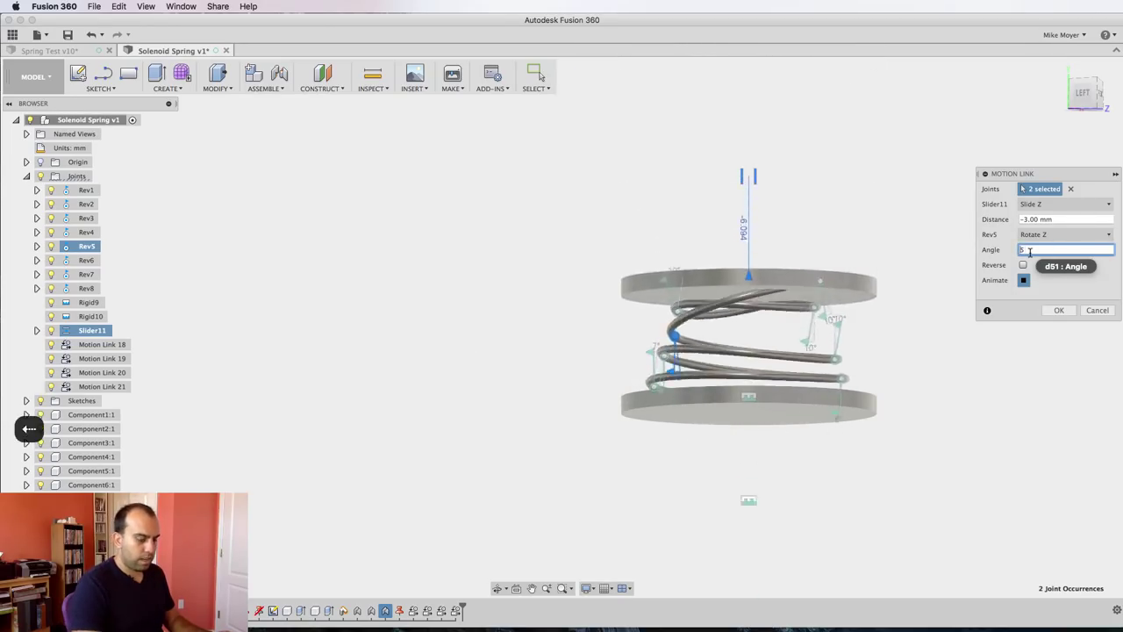
pyautogui.write('-')
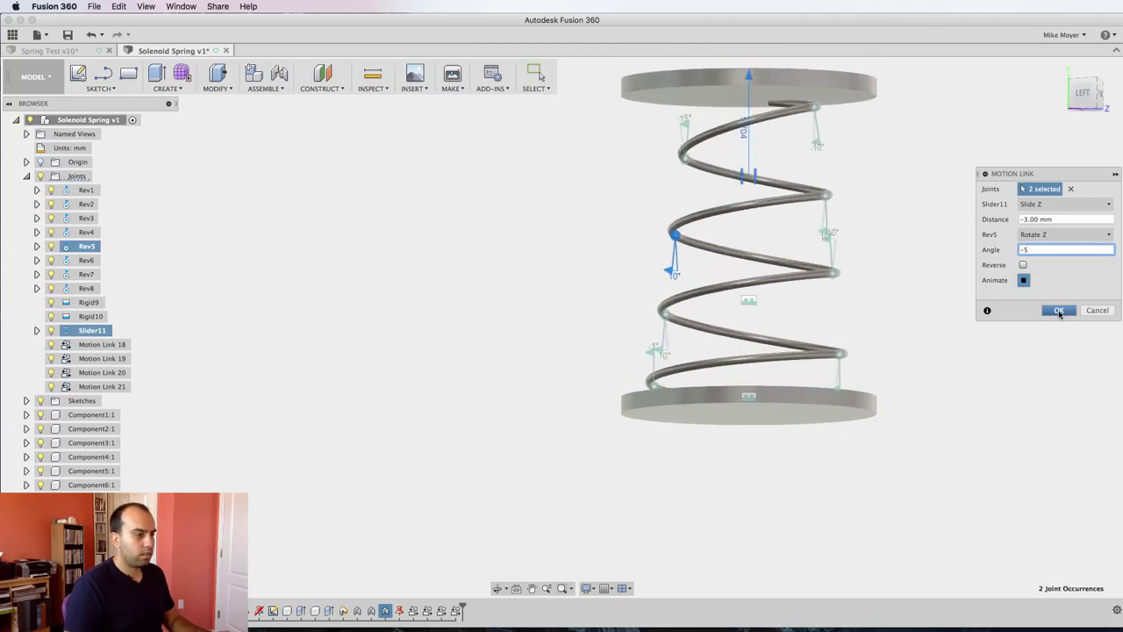
pyautogui.click(1059, 311)
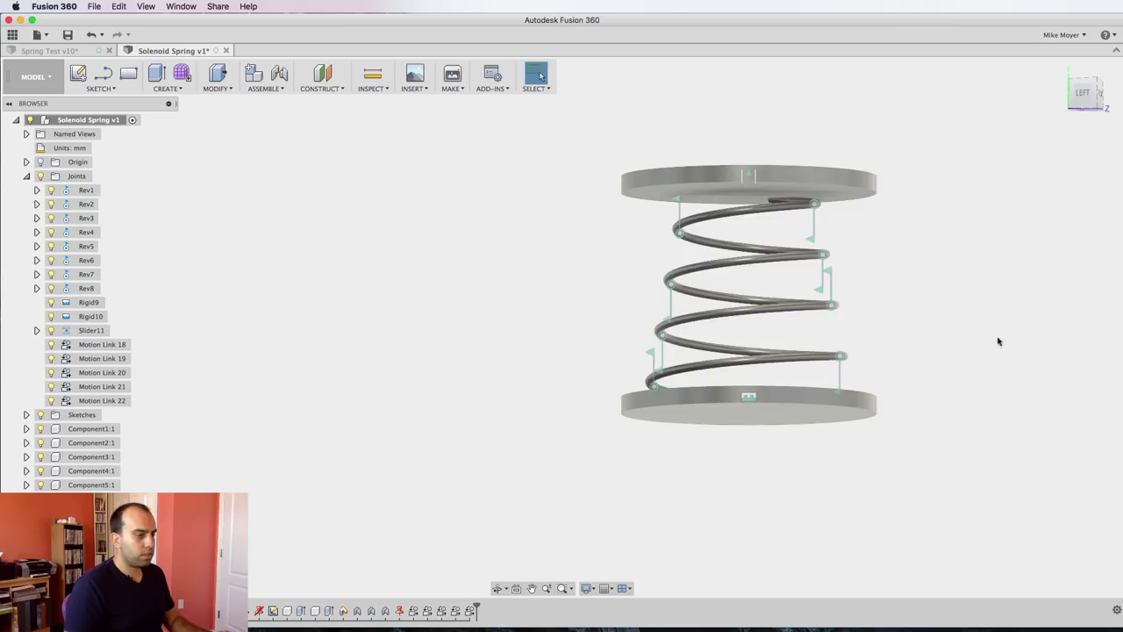
# Step: Test the spring's compression by lowering the Top disc, and revert the components' position
pyautogui.keyDown('shift'); pyautogui.moveTo(997, 342); pyautogui.dragTo(895, 254, button='middle'); pyautogui.keyUp('shift')
pyautogui.moveTo(833, 203); pyautogui.dragTo(796, 239)
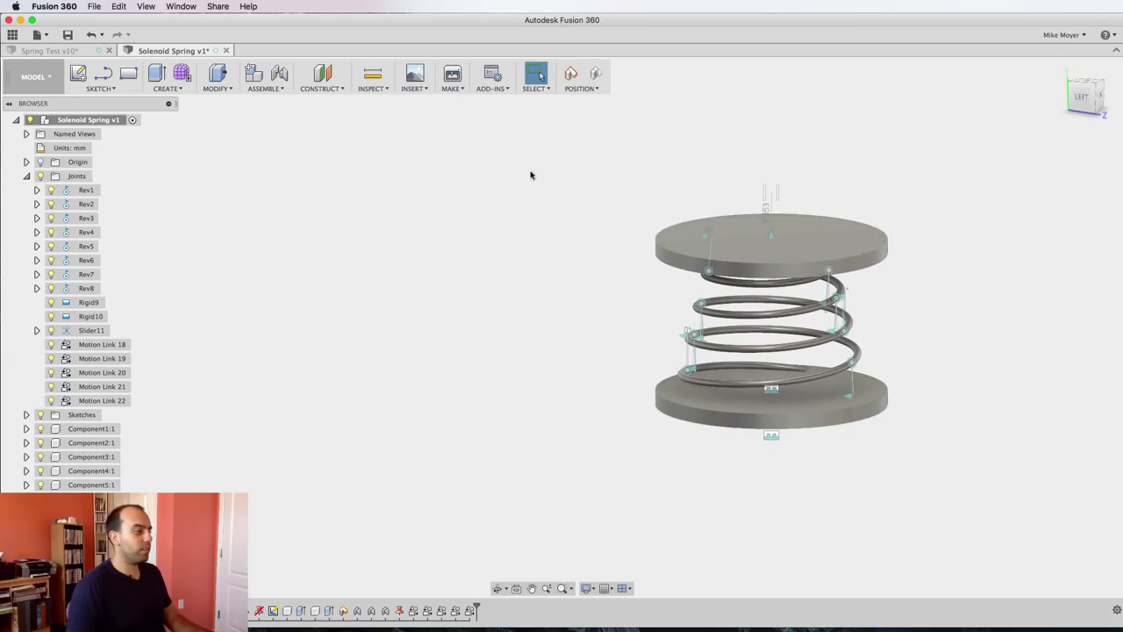
pyautogui.click(596, 76)
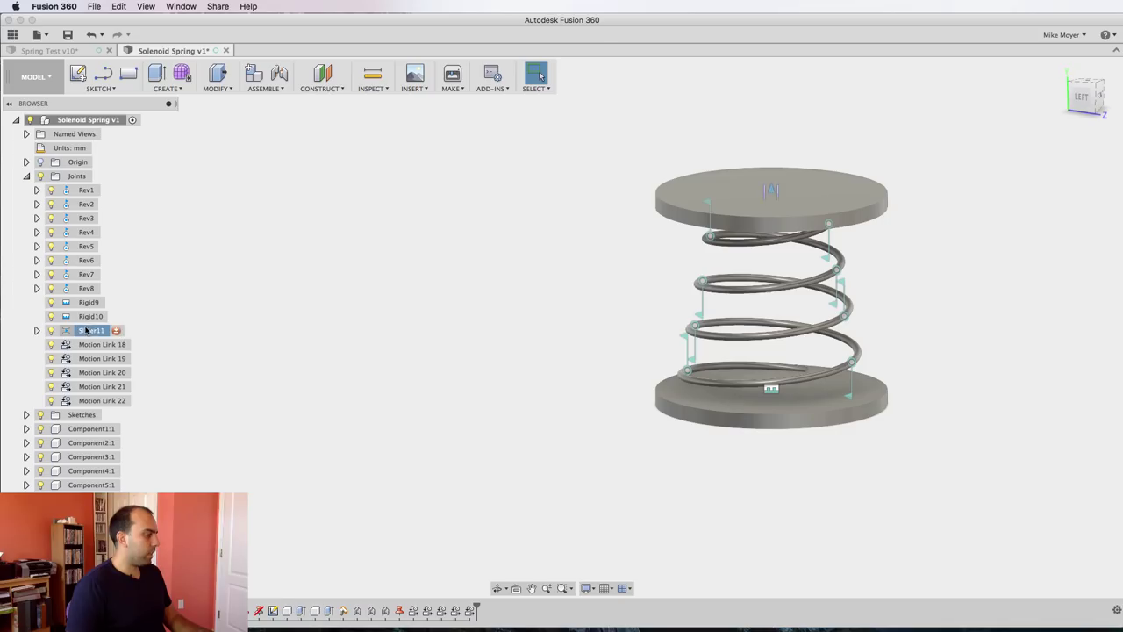
# Step: Give the slider joint a rest position of 0 mm and try it by lowering the Top disc
pyautogui.click(140, 366)
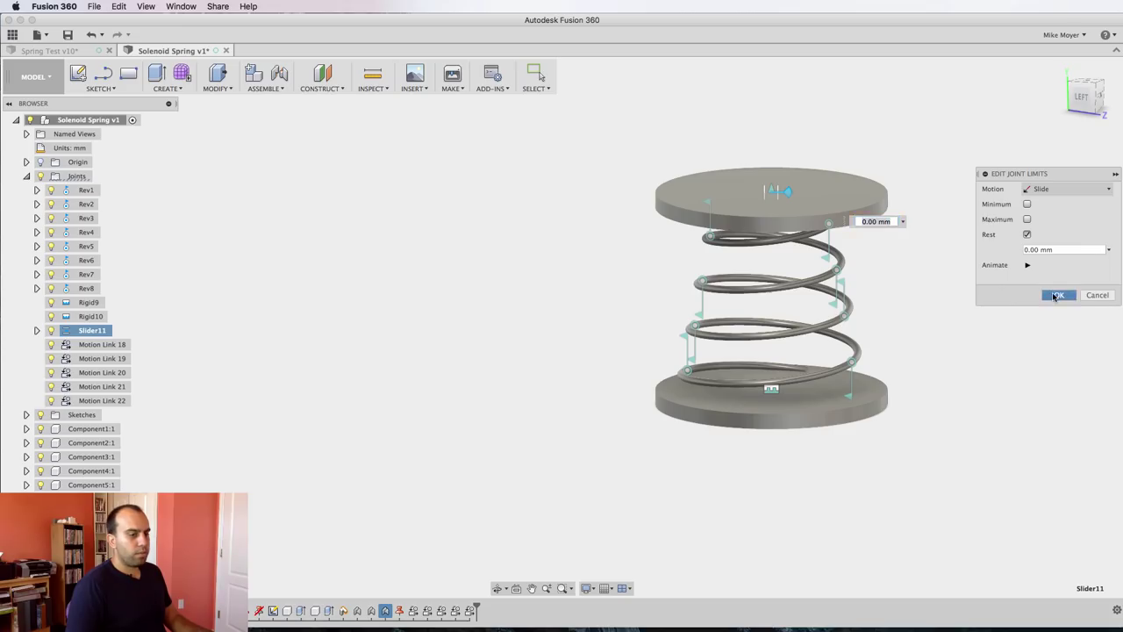
pyautogui.click(1054, 296)
pyautogui.moveTo(820, 206); pyautogui.dragTo(815, 268)
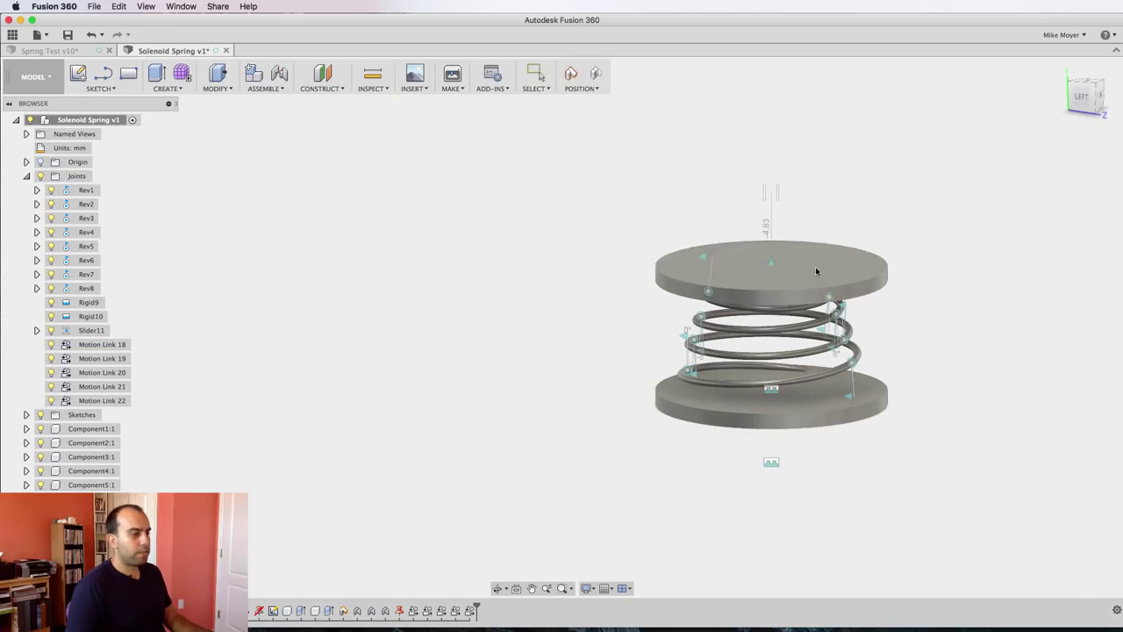
# Step: Limit the slider joint's travel to a minimum of -3 mm and a maximum of 0 mm without a rest position, and test the Top disc's travel
pyautogui.click(763, 236)
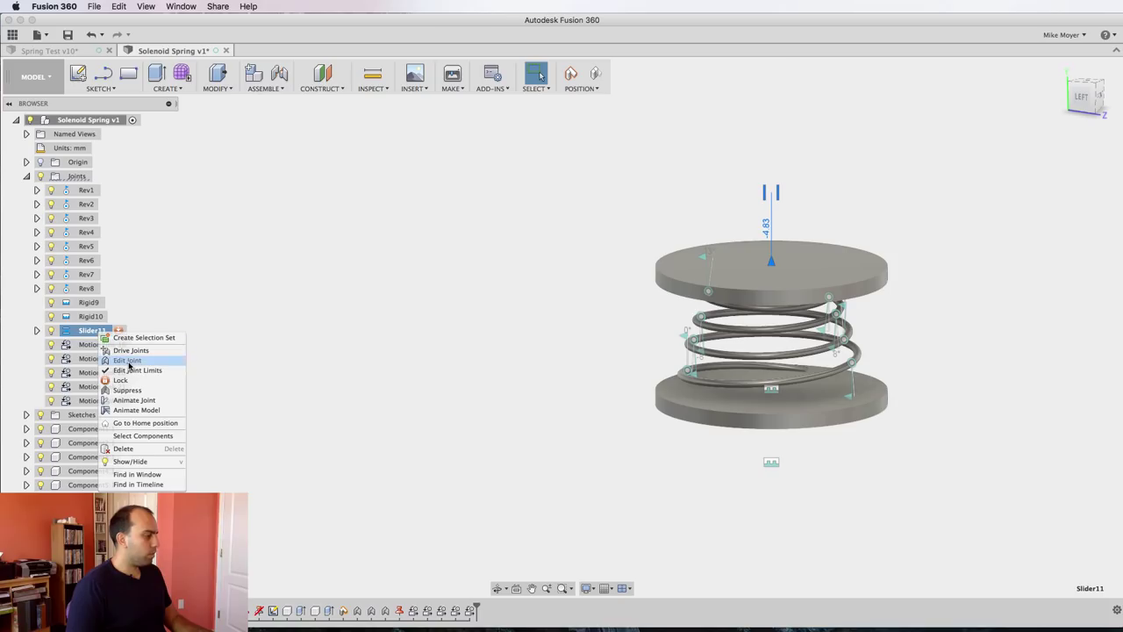
pyautogui.click(132, 372)
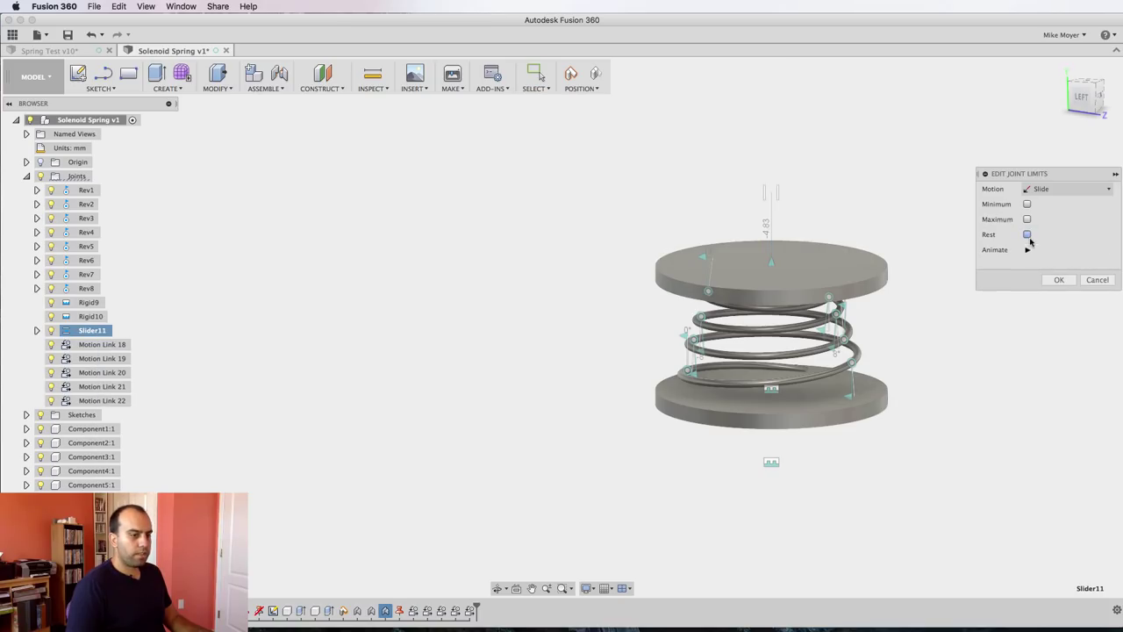
pyautogui.click(1026, 204)
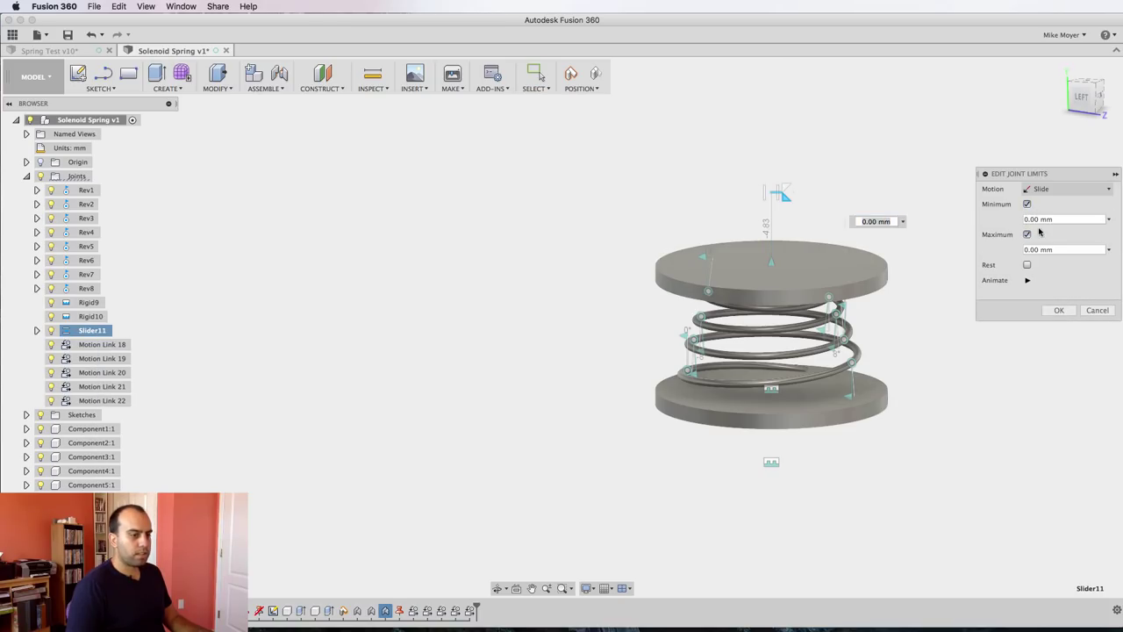
pyautogui.moveTo(781, 195); pyautogui.dragTo(784, 251)
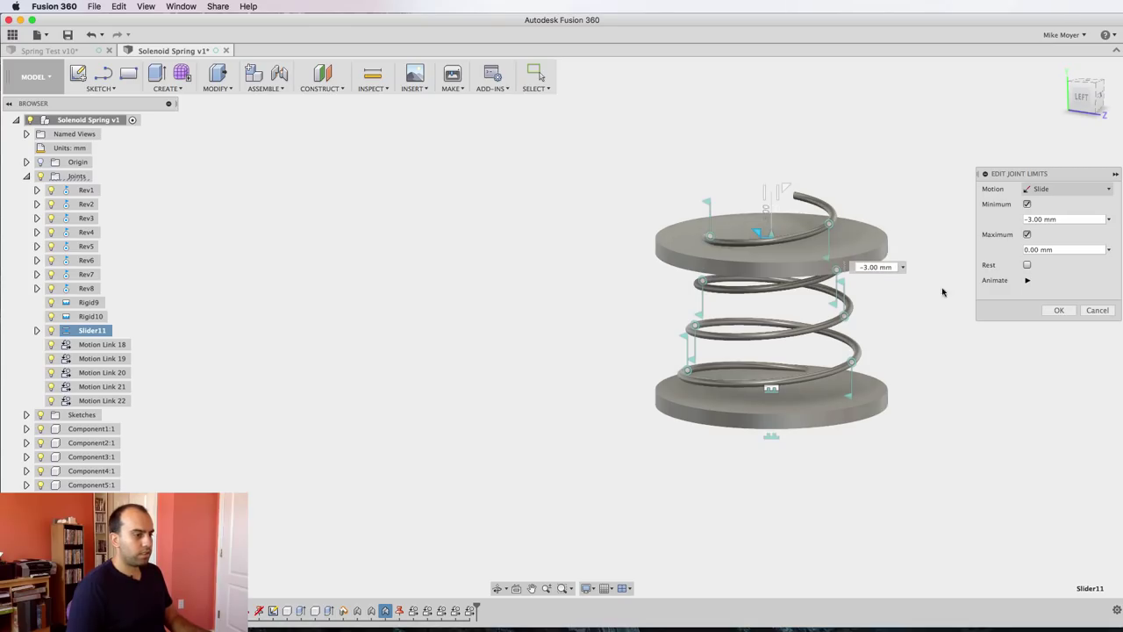
pyautogui.click(1059, 312)
pyautogui.moveTo(839, 216); pyautogui.dragTo(822, 321)
# Step: Change the slider joint's minimum travel limit to -5 mm
pyautogui.click(768, 220)
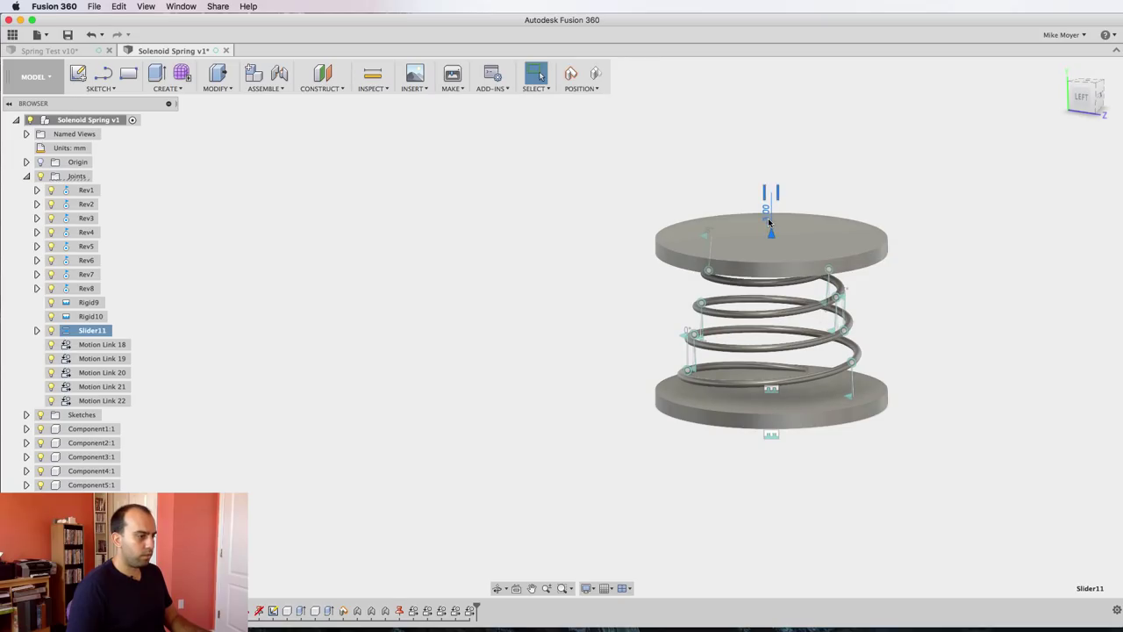
pyautogui.rightClick(767, 218)
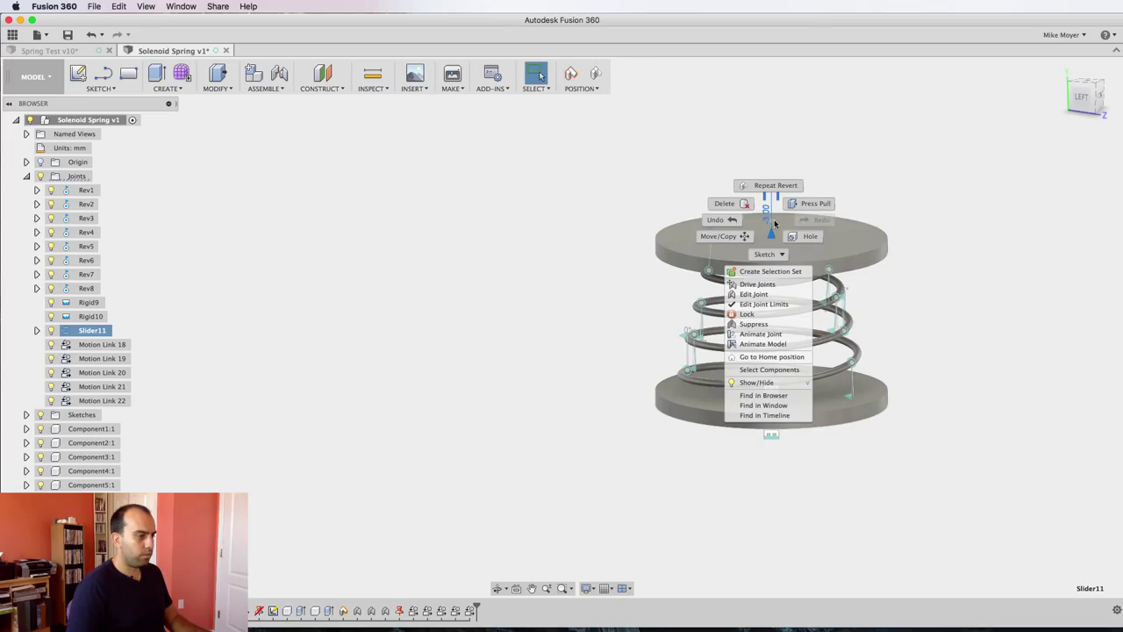
pyautogui.click(763, 305)
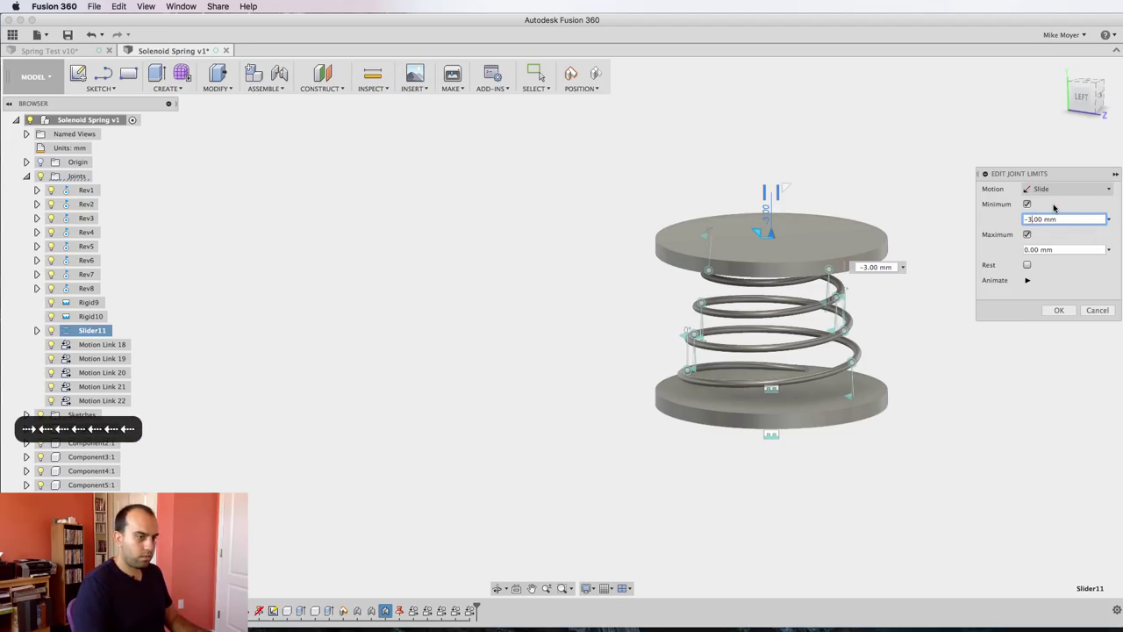
pyautogui.write('5')
pyautogui.press('Return')
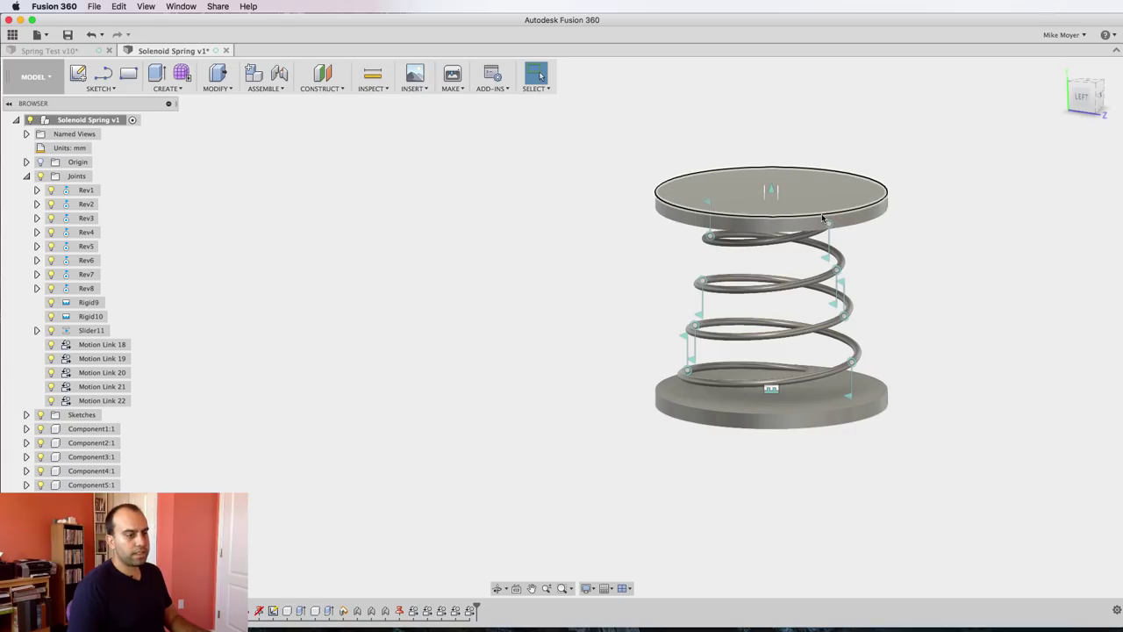
pyautogui.click(773, 193)
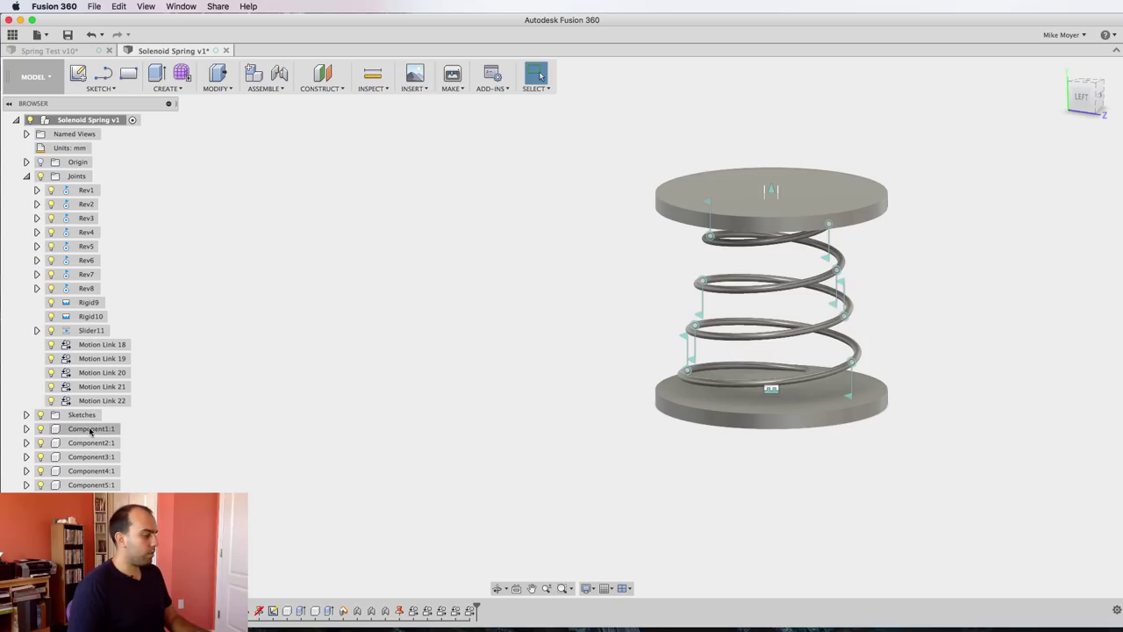
# Step: Paste an independent new copy of the Top component into the root assembly at the original's position
pyautogui.click(76, 569)
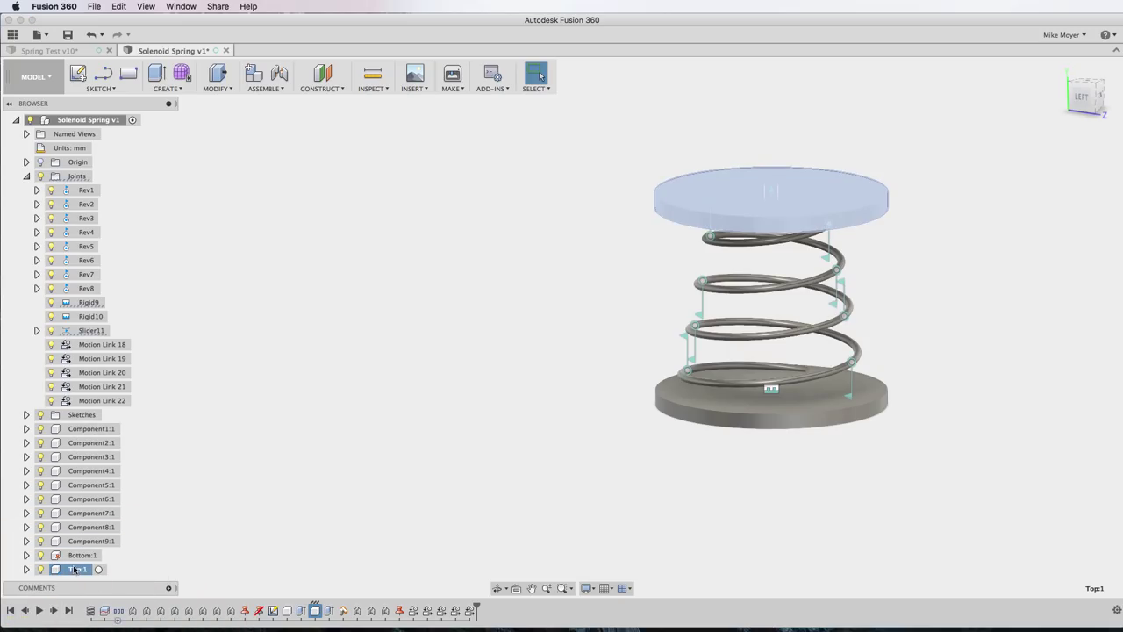
pyautogui.press('super+c')
pyautogui.rightClick(89, 119)
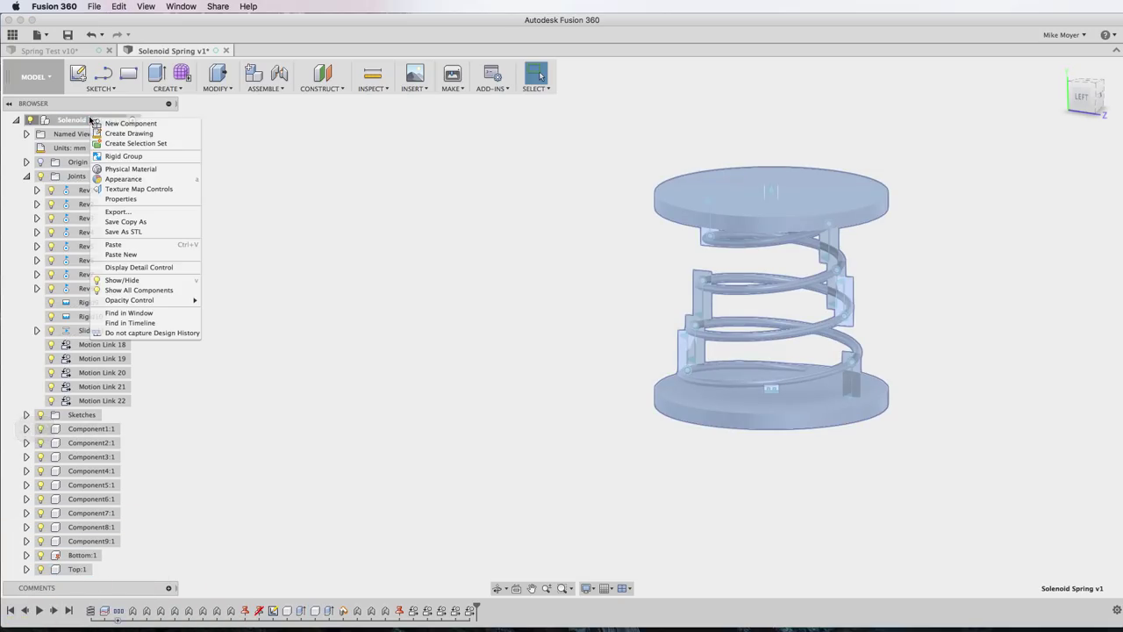
pyautogui.click(151, 256)
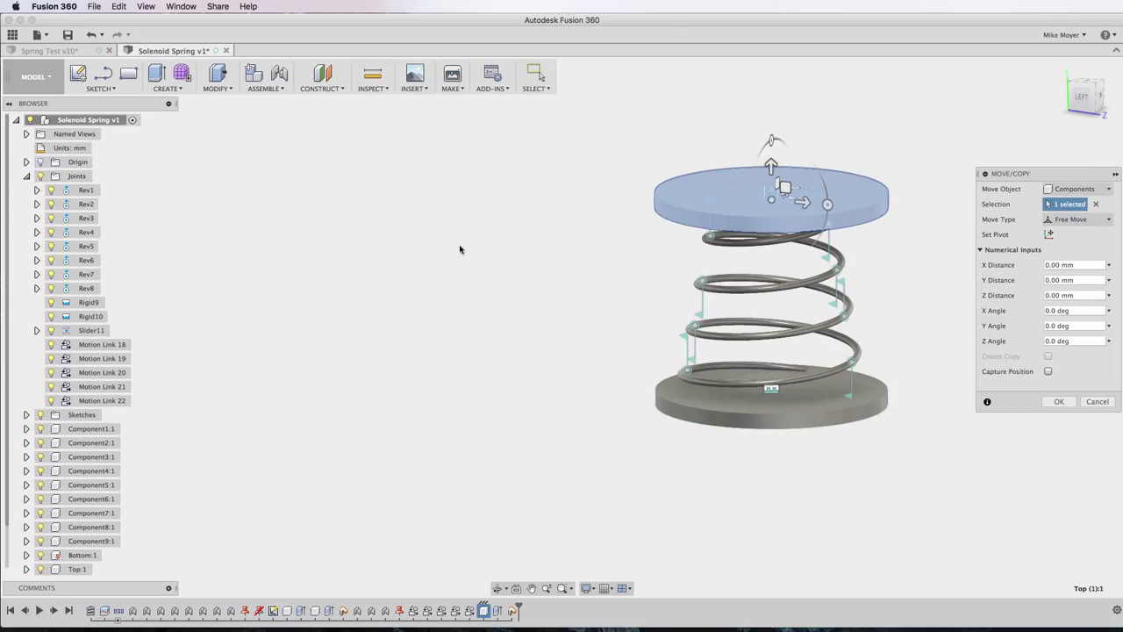
pyautogui.click(1060, 401)
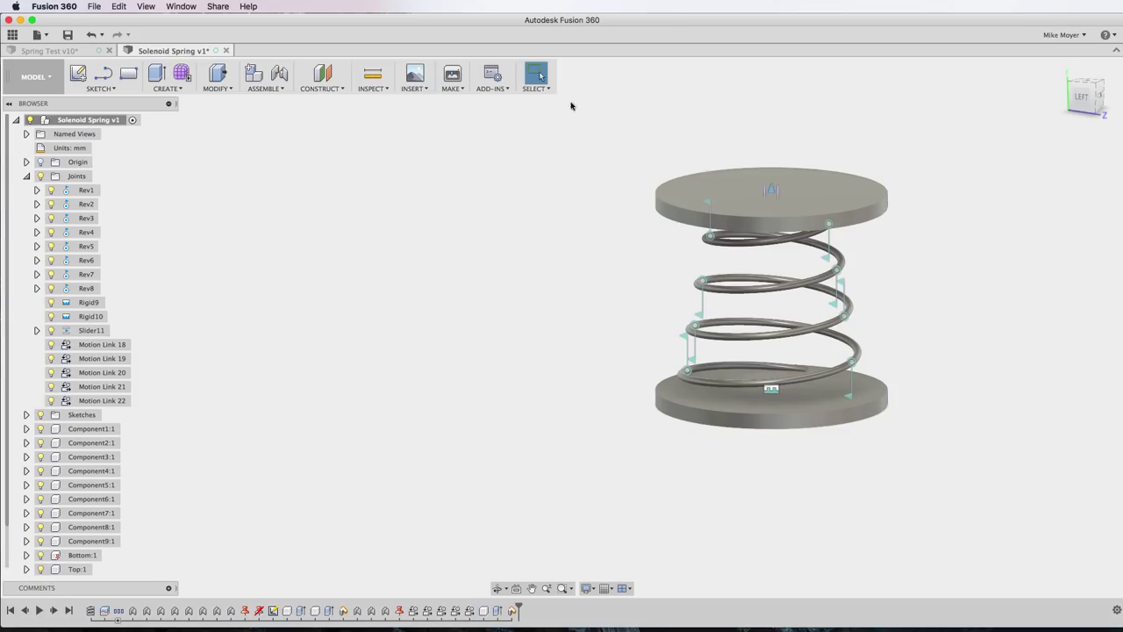
# Step: Create a rigid As-Built Joint between the original Top component and its copy, Top (1)
pyautogui.click(265, 88)
pyautogui.click(294, 123)
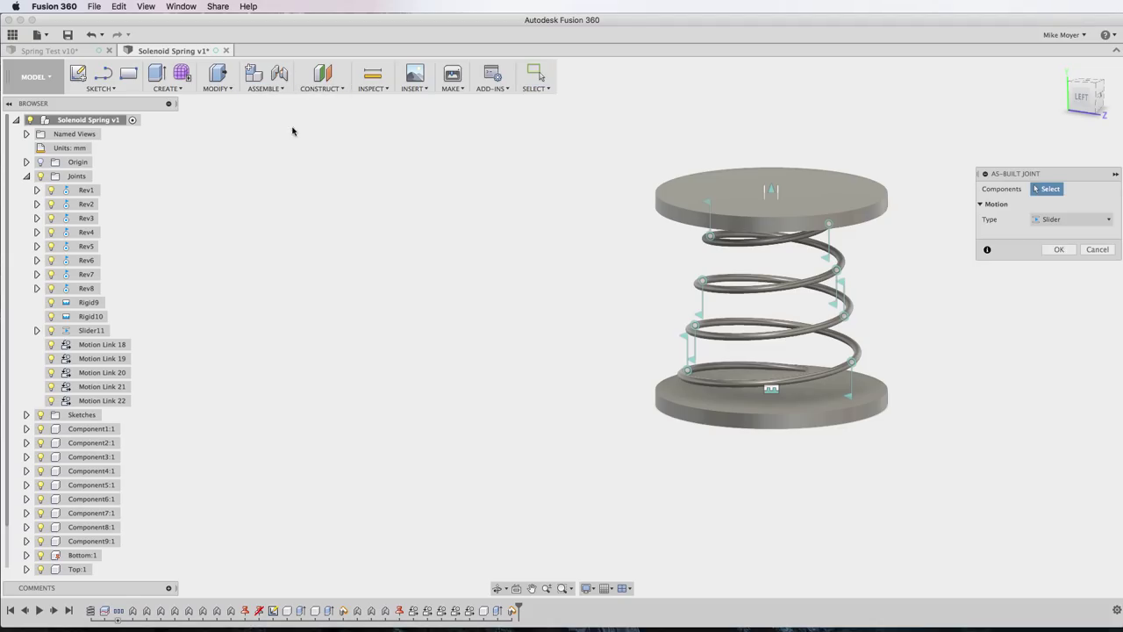
pyautogui.click(852, 192)
pyautogui.scroll(3, 354, 383)
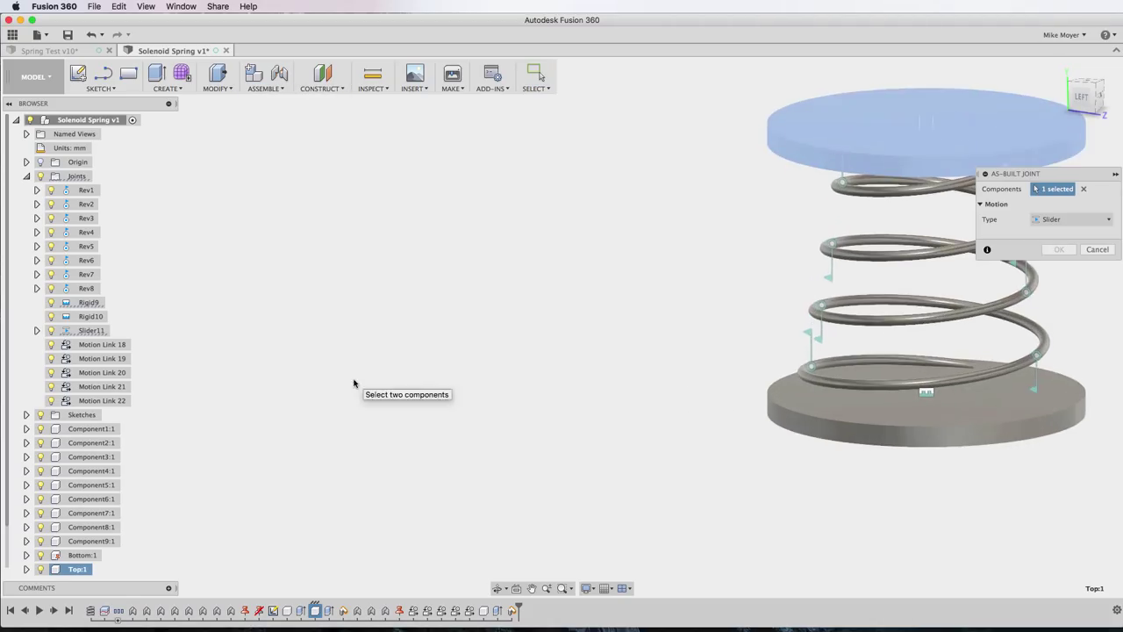
pyautogui.scroll(-2, 840, 342)
pyautogui.scroll(-1, 36, 412)
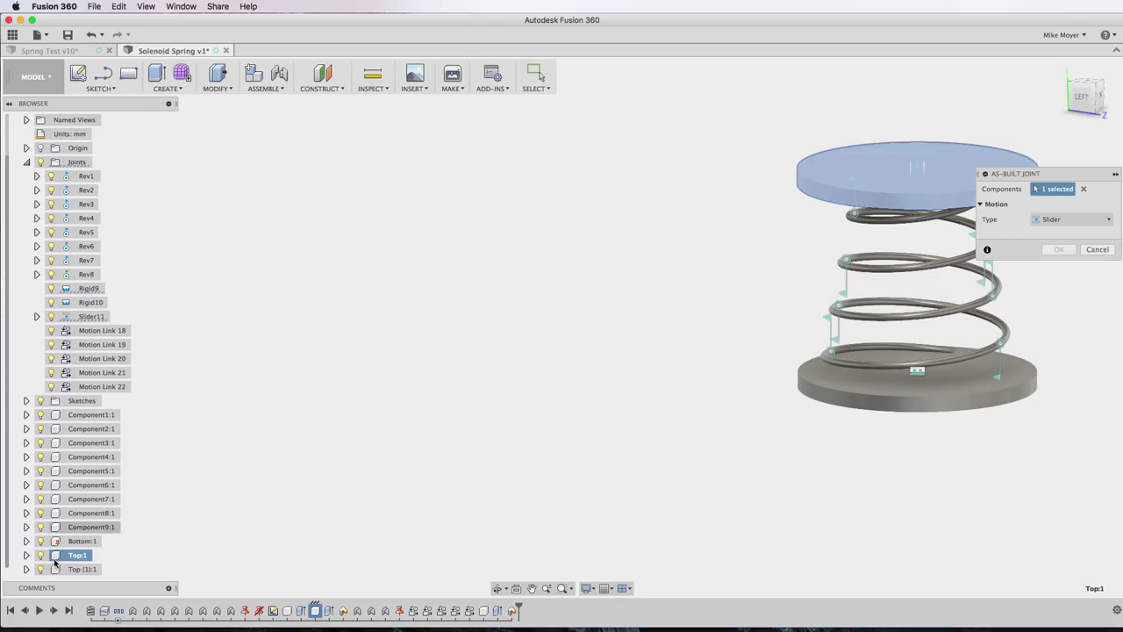
pyautogui.click(81, 570)
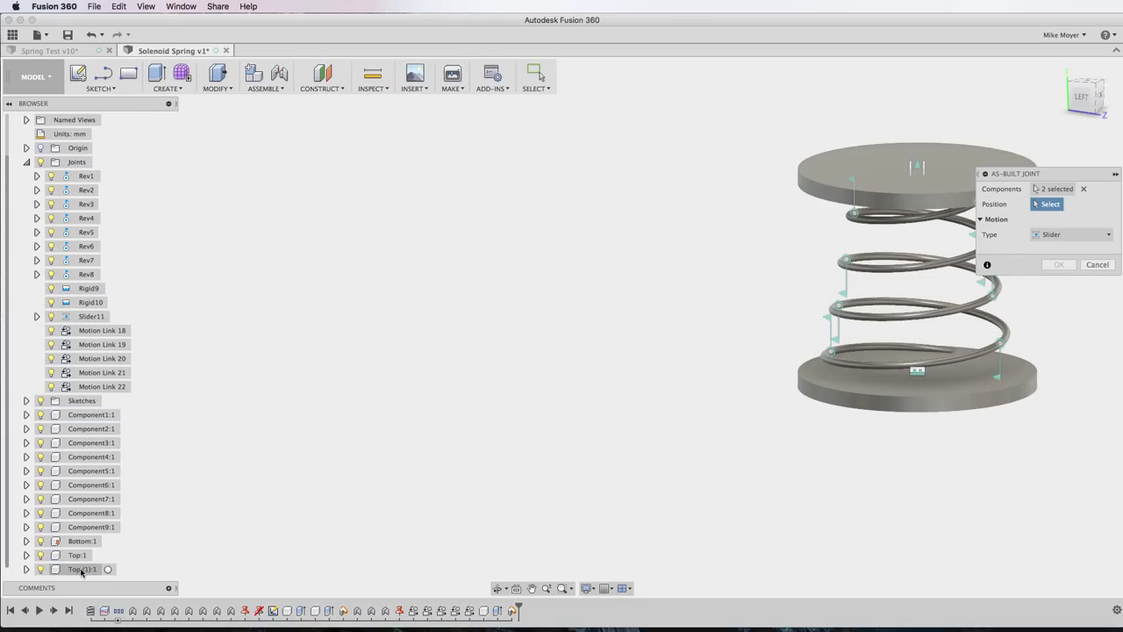
pyautogui.click(1064, 234)
pyautogui.click(1070, 251)
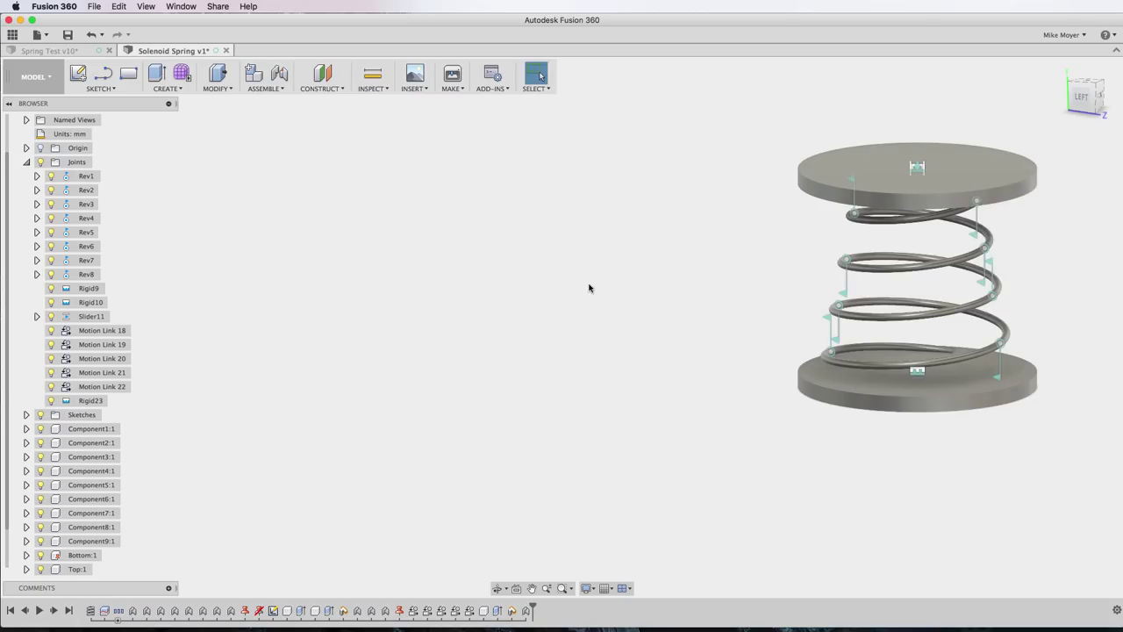
pyautogui.moveTo(594, 284); pyautogui.dragTo(367, 295, button='middle')
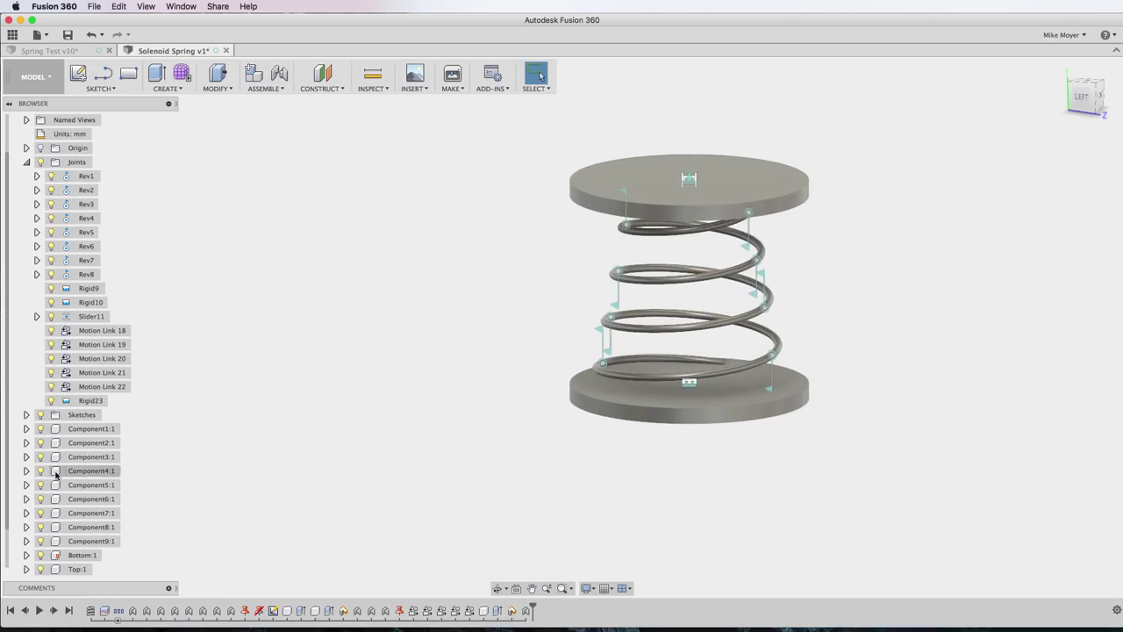
# Step: Create a slider As-Built Joint between Top (1) and Bottom, positioned at the top disc's centre and sliding along the Z axis
pyautogui.scroll(-1, 56, 475)
pyautogui.moveTo(977, 357); pyautogui.dragTo(972, 238, button='right')
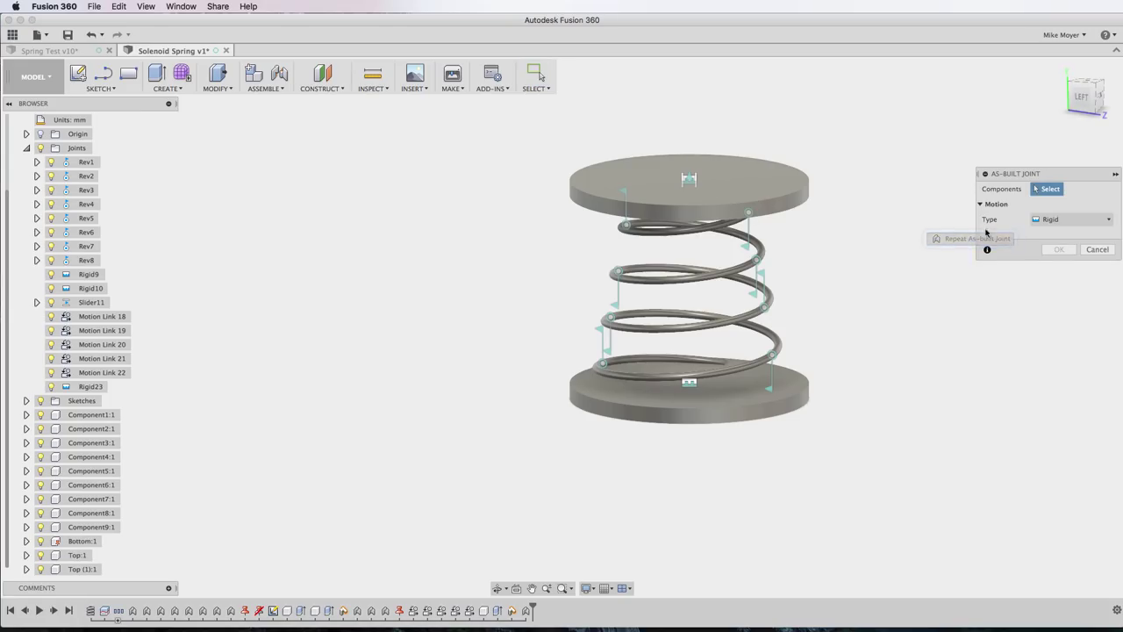
pyautogui.click(77, 568)
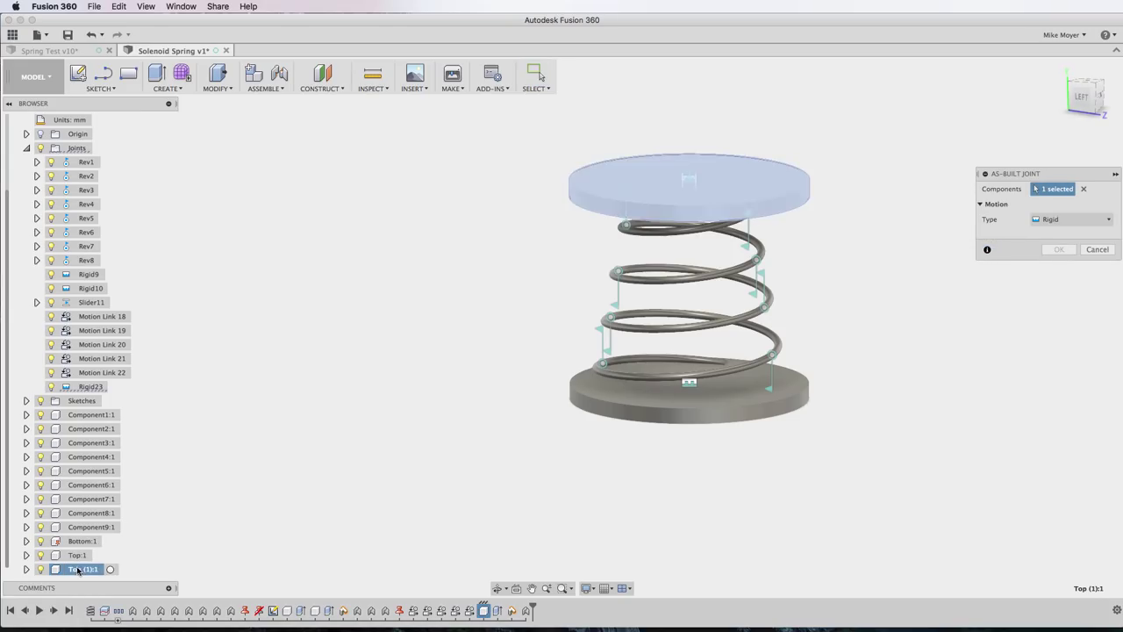
pyautogui.click(81, 540)
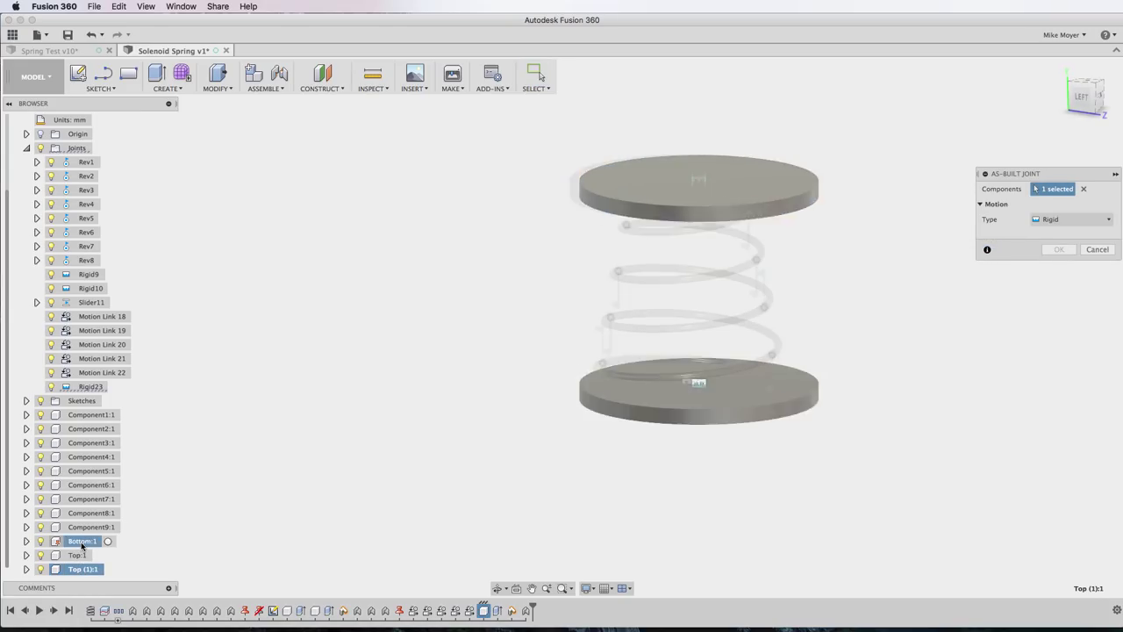
pyautogui.click(1075, 220)
pyautogui.click(1072, 260)
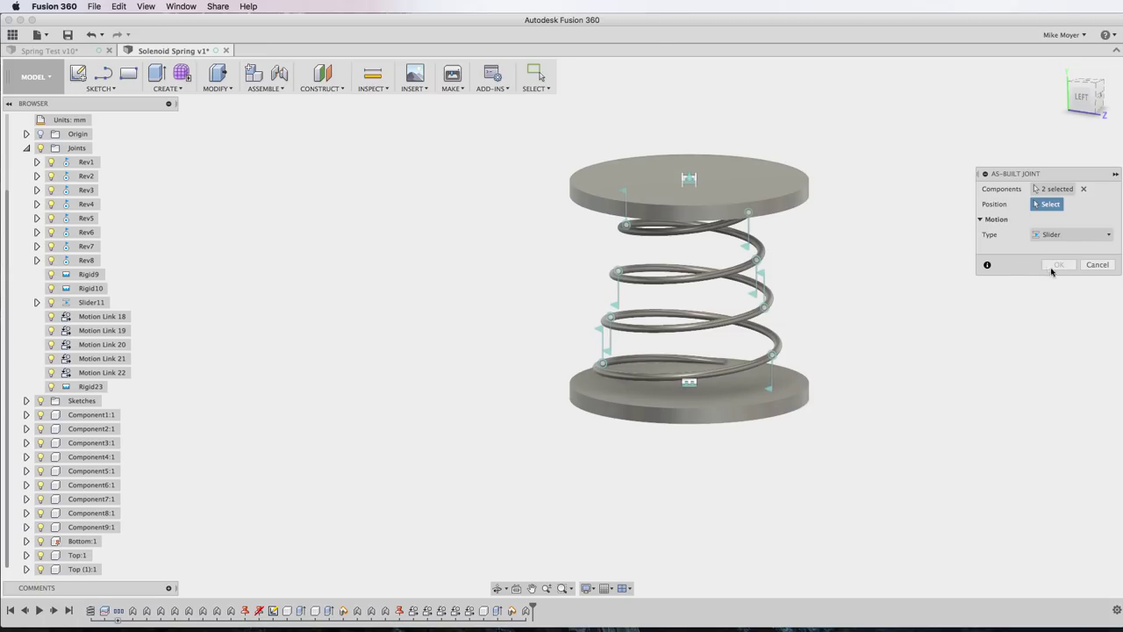
pyautogui.click(689, 179)
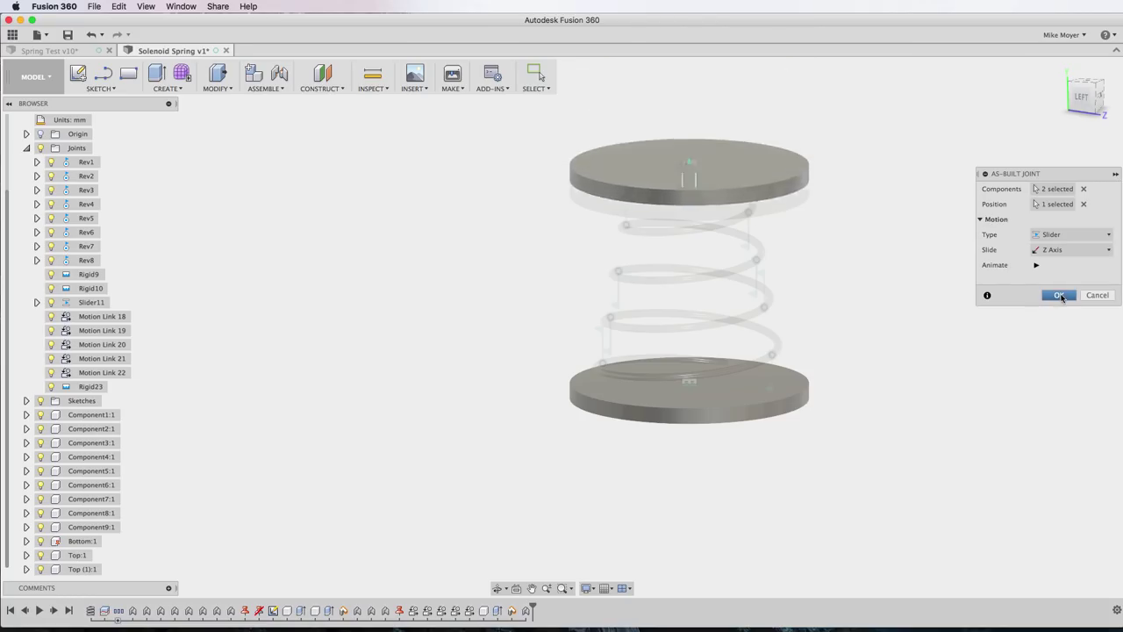
pyautogui.click(1060, 296)
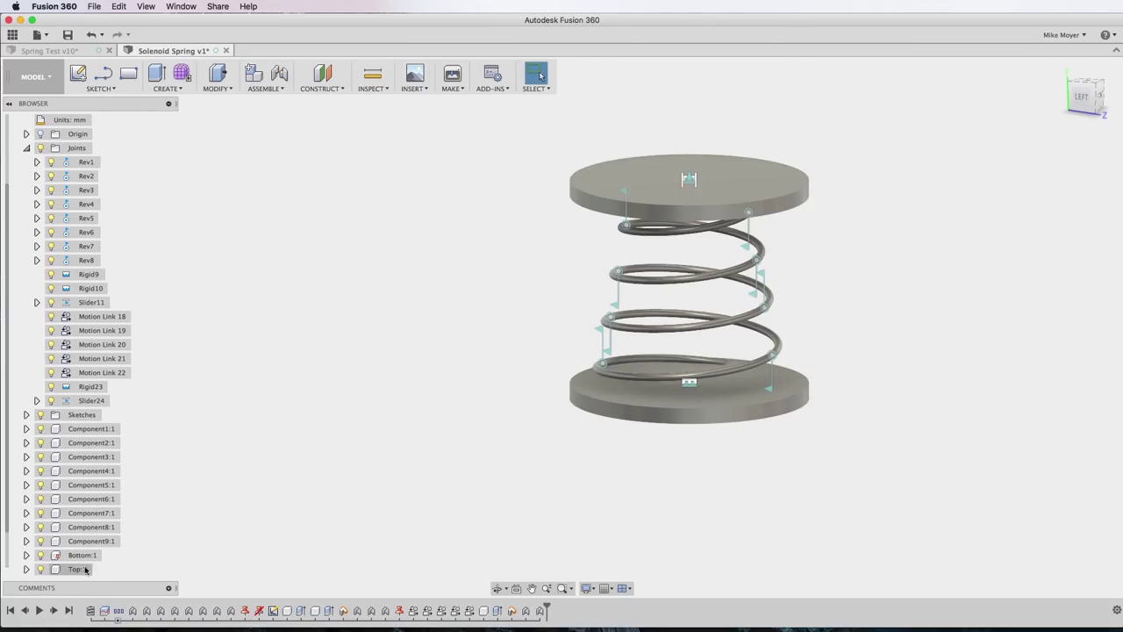
# Step: Give the new slider joint between Top (1) and Bottom a rest position of 0.00 mm, without minimum or maximum limits
pyautogui.scroll(-1, 82, 569)
pyautogui.rightClick(92, 390)
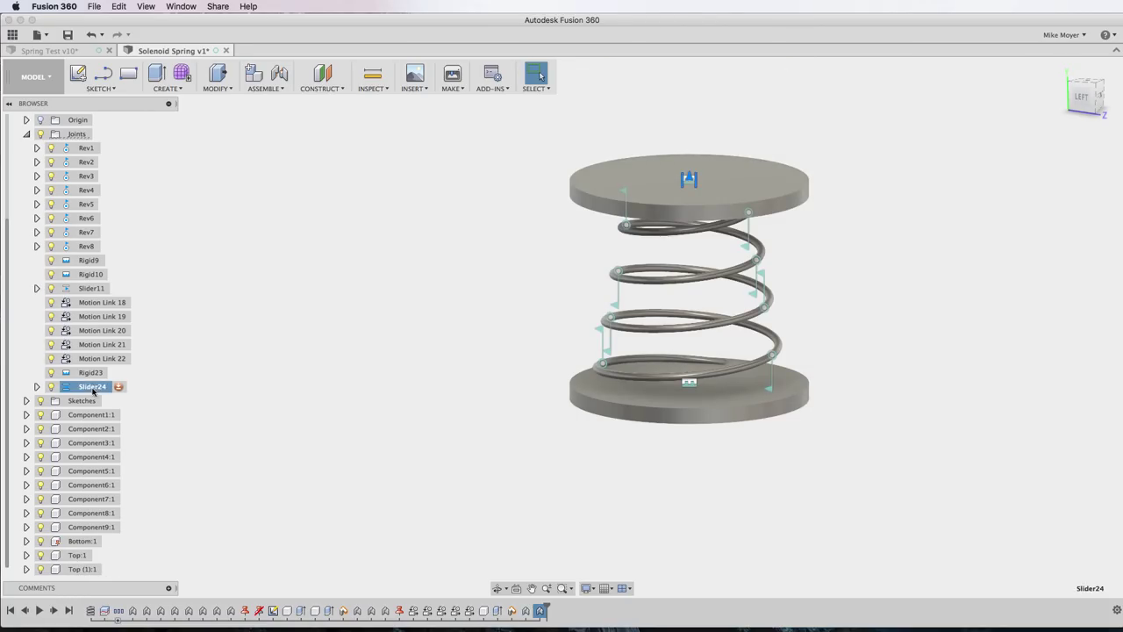
pyautogui.click(159, 429)
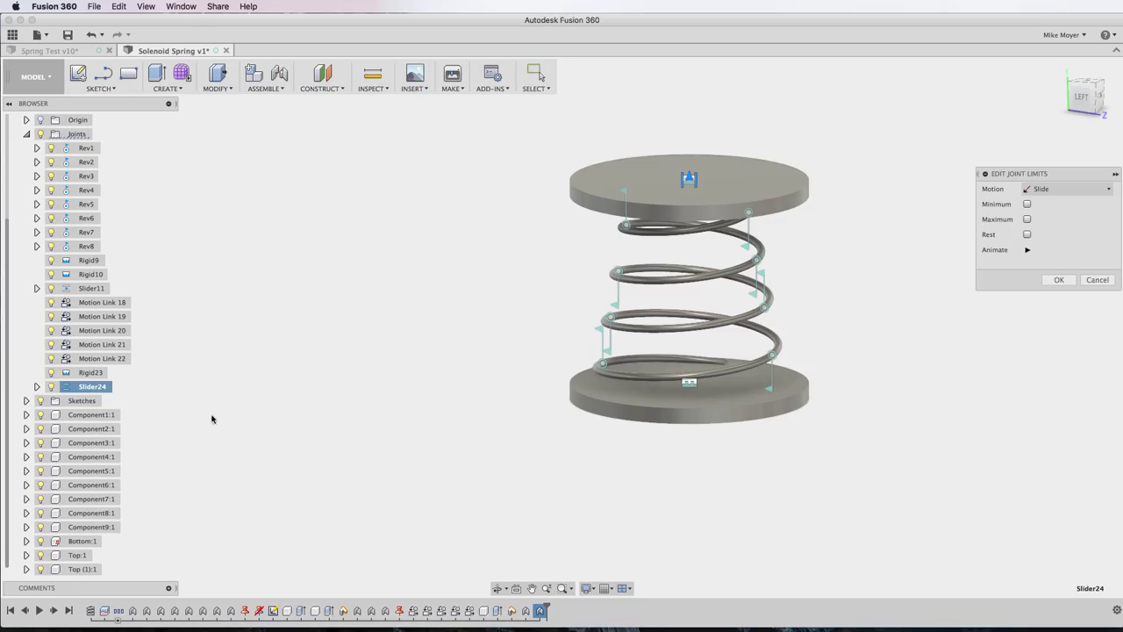
pyautogui.click(1028, 234)
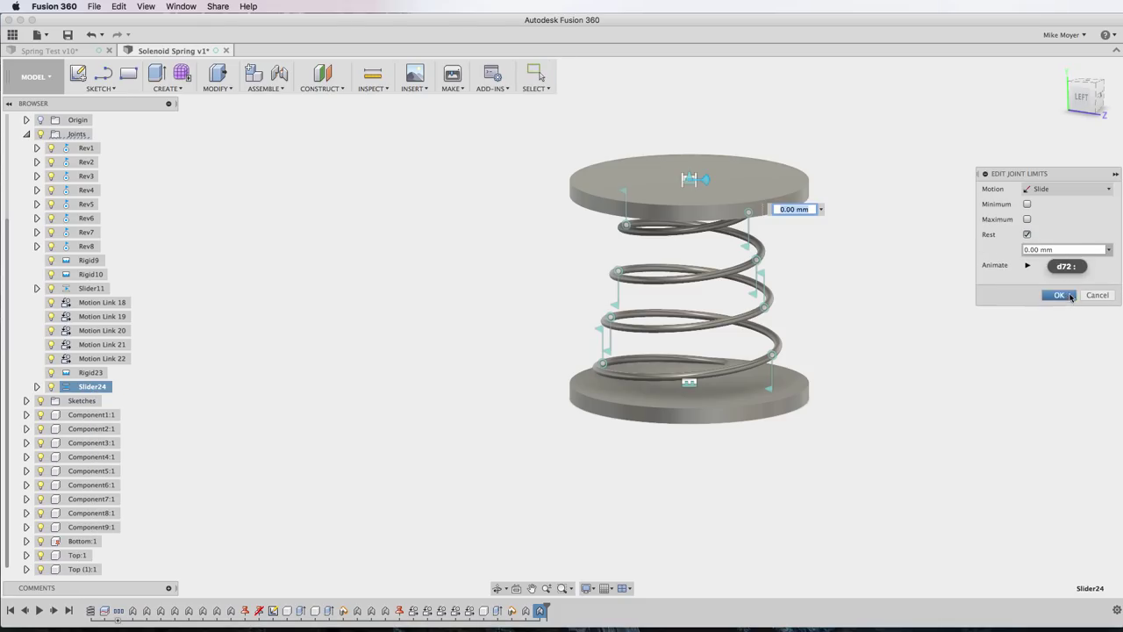
pyautogui.click(1059, 295)
# Step: Test the spring's compression and return by repeatedly pushing the top disc down and releasing it
pyautogui.scroll(-3, 936, 307)
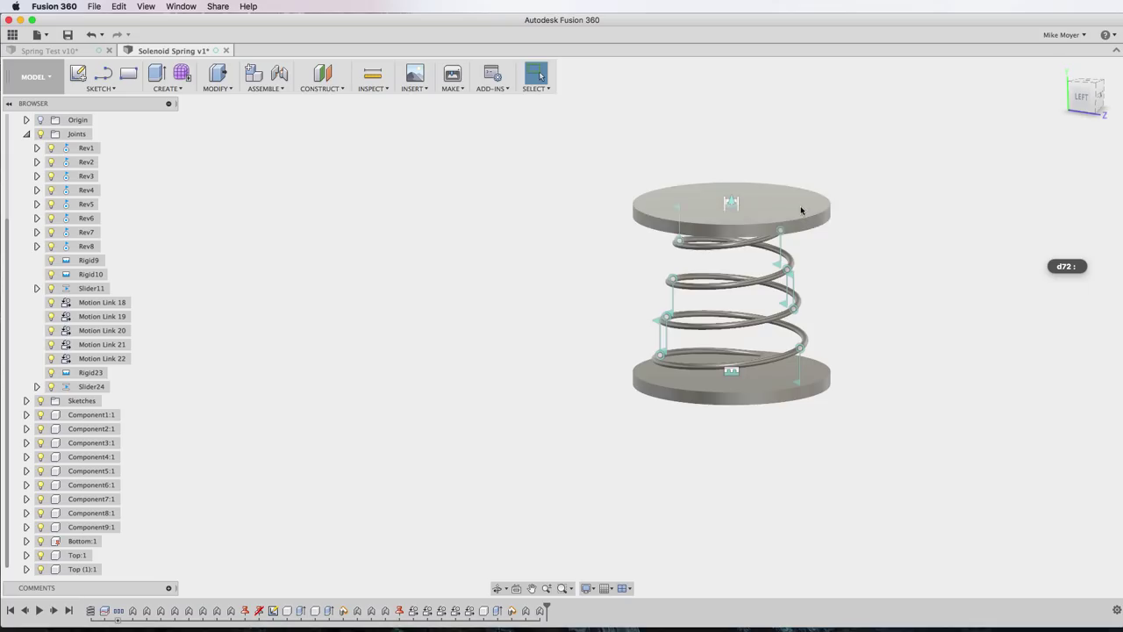
pyautogui.moveTo(801, 208); pyautogui.dragTo(783, 294)
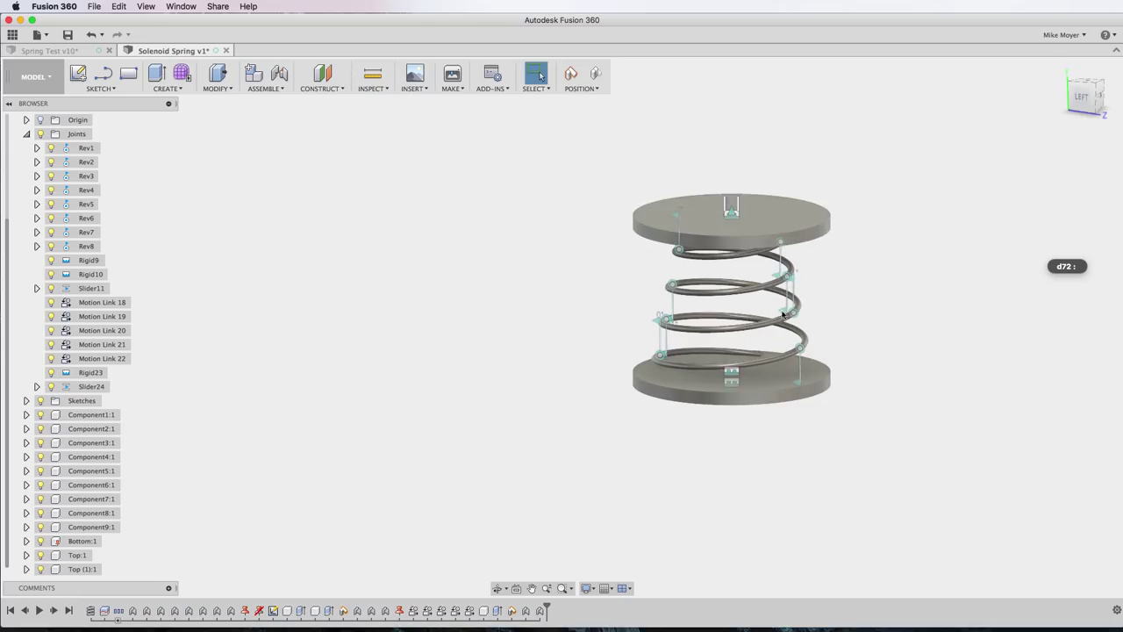
pyautogui.moveTo(775, 190); pyautogui.dragTo(772, 345)
pyautogui.moveTo(766, 222); pyautogui.dragTo(742, 330)
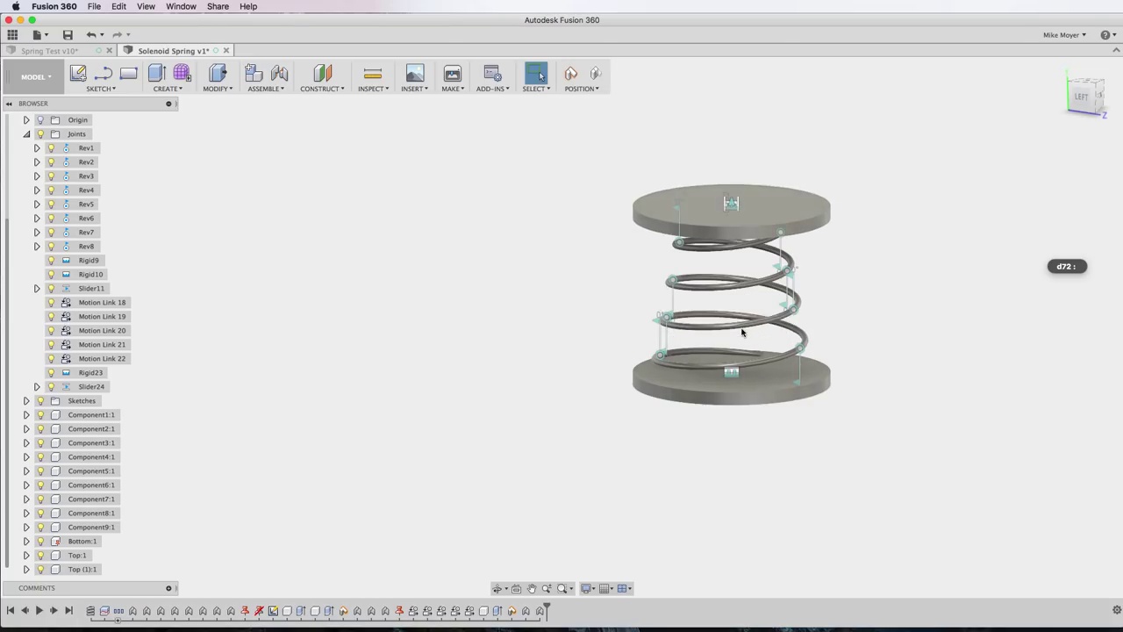
pyautogui.moveTo(764, 197); pyautogui.dragTo(759, 268)
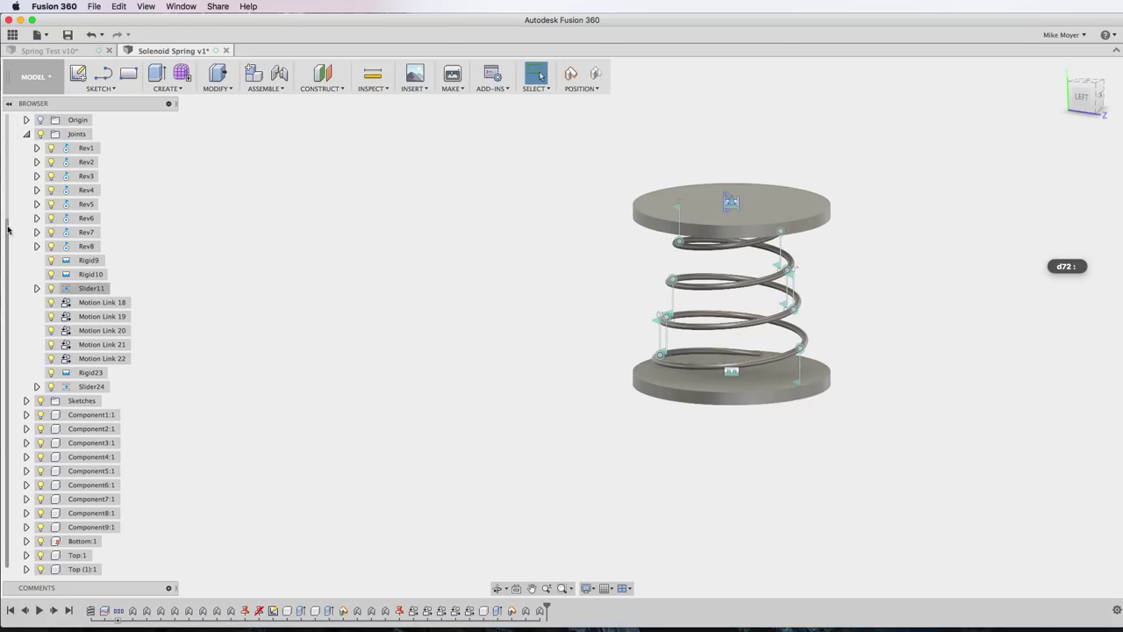
# Step: Hide the joints and the Top (1), Top and Bottom components, and test the spring's motion by its upper coil end
pyautogui.scroll(-2, 399, 235)
pyautogui.keyDown('shift'); pyautogui.moveTo(401, 236); pyautogui.dragTo(620, 279, button='middle'); pyautogui.keyUp('shift')
pyautogui.scroll(3, 396, 252)
pyautogui.moveTo(555, 427); pyautogui.dragTo(304, 473, button='middle')
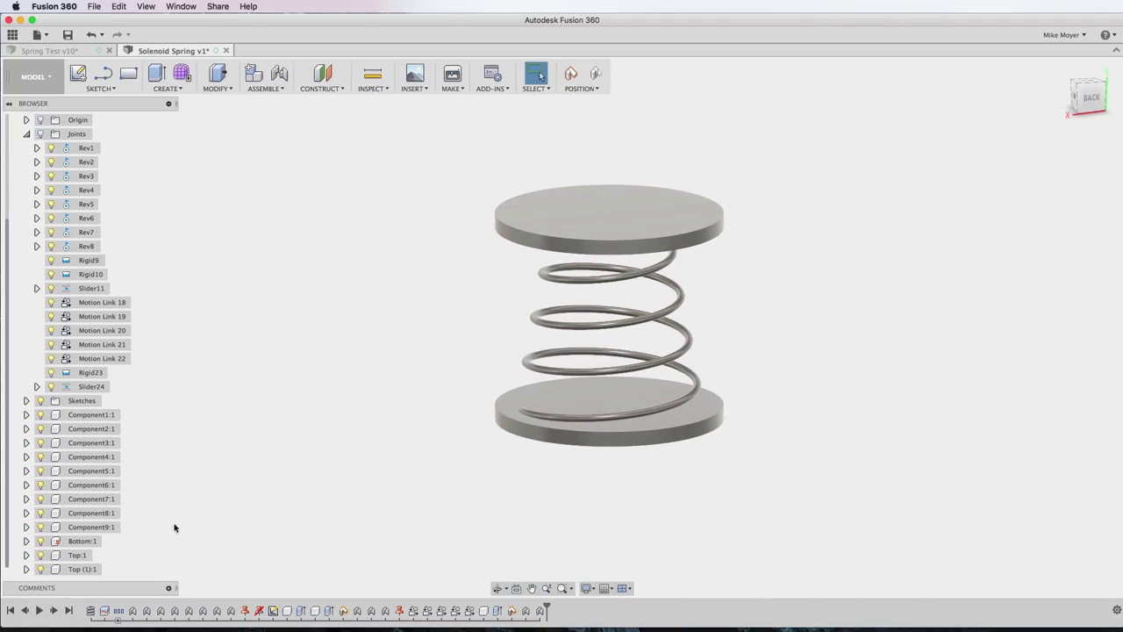
pyautogui.click(41, 570)
pyautogui.click(41, 556)
pyautogui.click(42, 544)
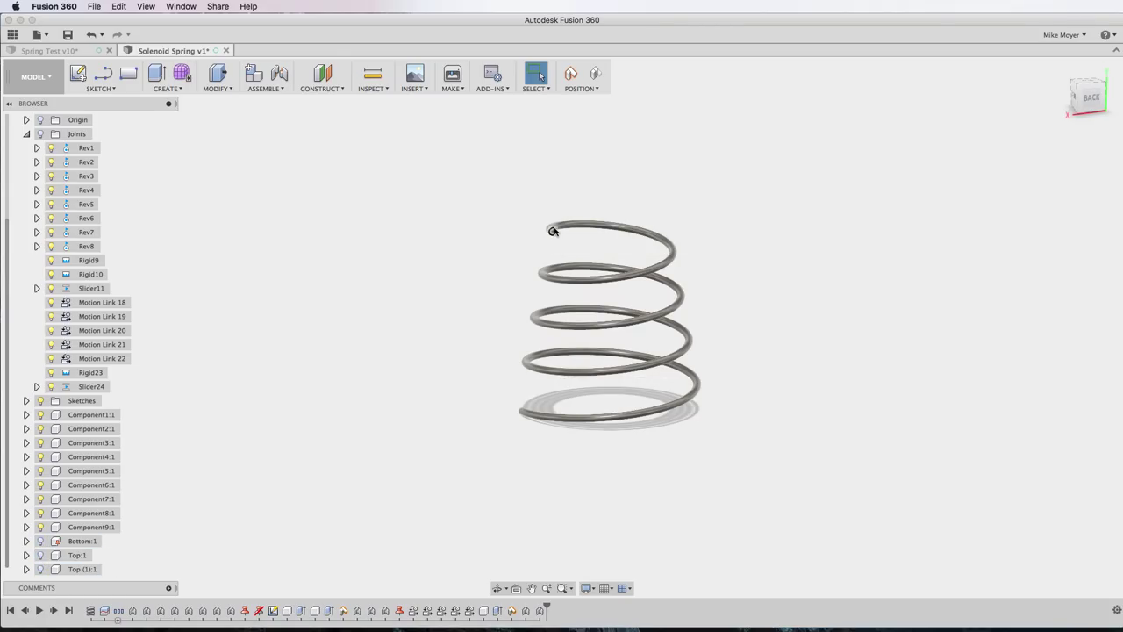
pyautogui.moveTo(553, 230); pyautogui.dragTo(558, 348)
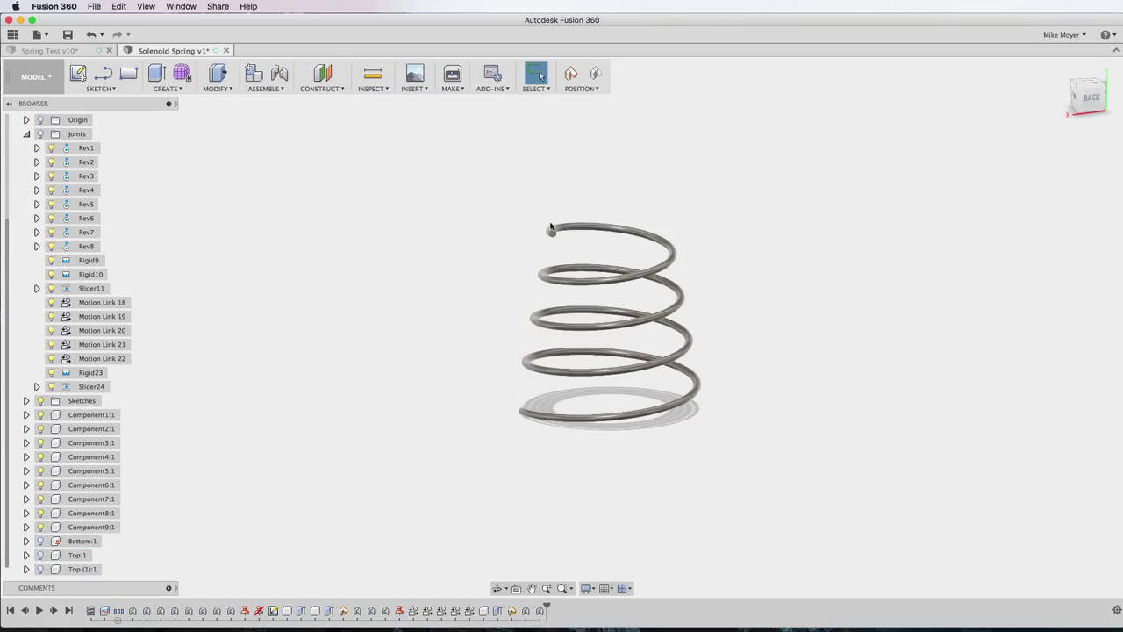
pyautogui.moveTo(551, 227); pyautogui.dragTo(554, 382)
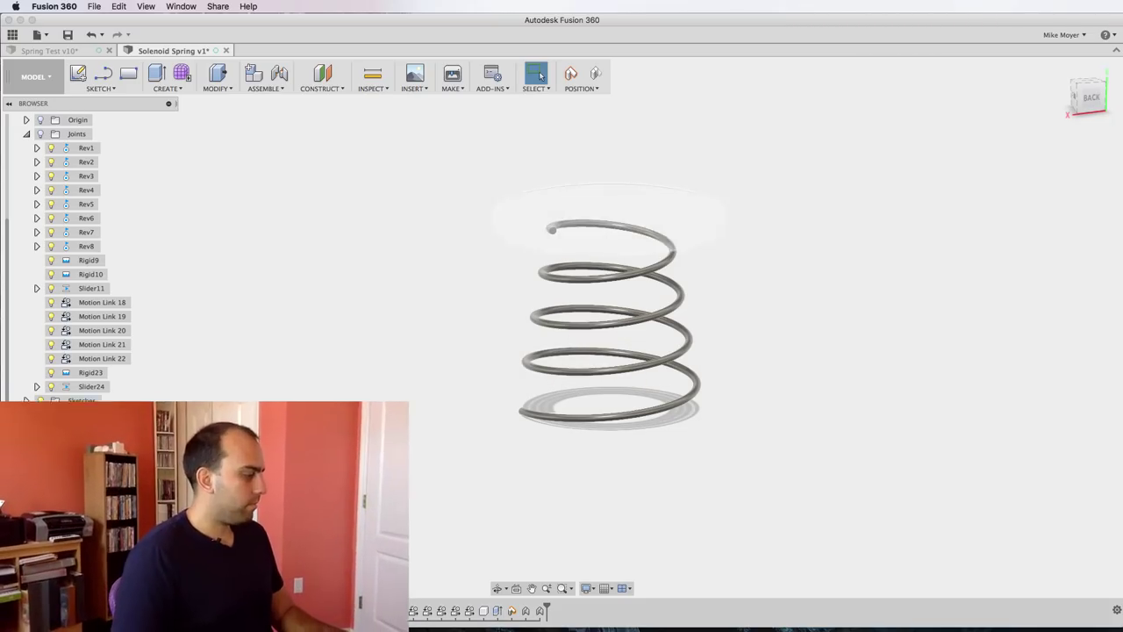